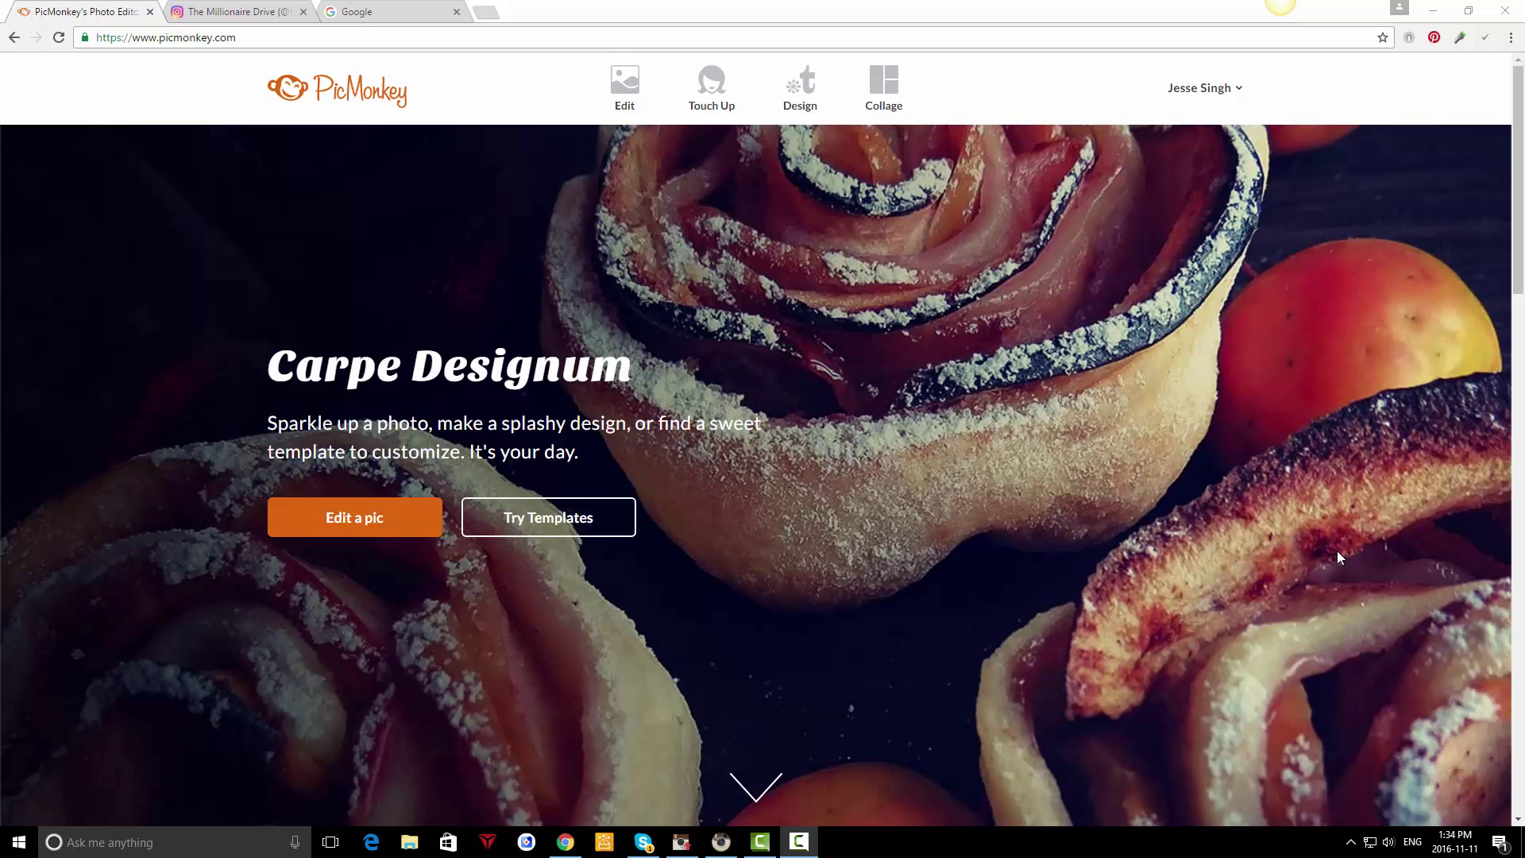
- Switch to the Millionaire Drive Instagram profile and select, then deselect, its username
{"action": "left_click", "coordinate": [231, 14]}
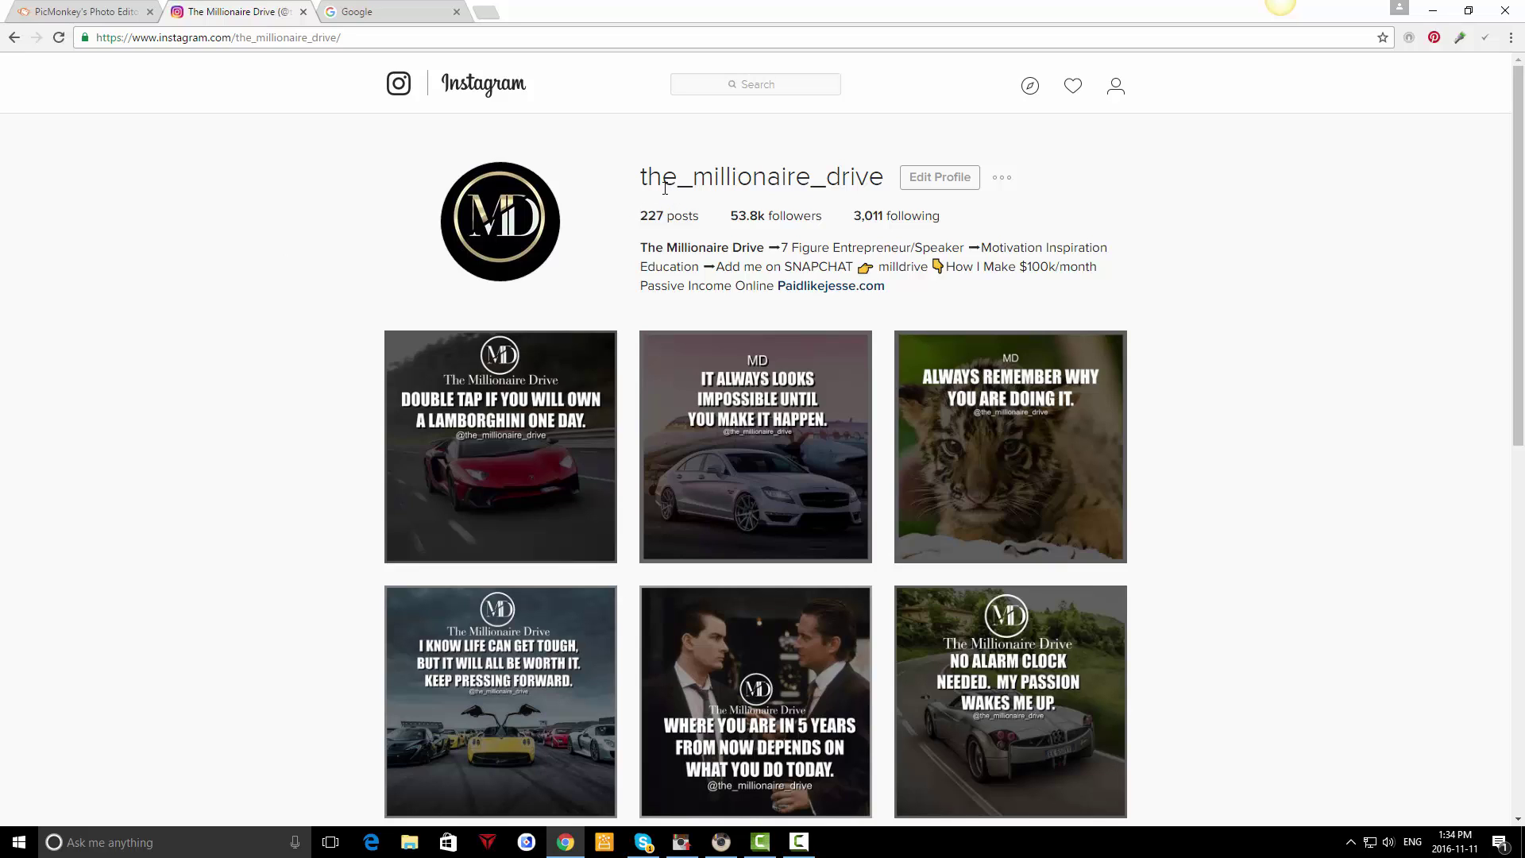
{"action": "left_click_drag", "start_coordinate": [889, 181], "coordinate": [641, 177]}
{"action": "left_click", "coordinate": [641, 177]}
{"action": "double_click", "coordinate": [641, 177]}
{"action": "left_click", "coordinate": [641, 177]}
{"action": "double_click", "coordinate": [641, 176]}
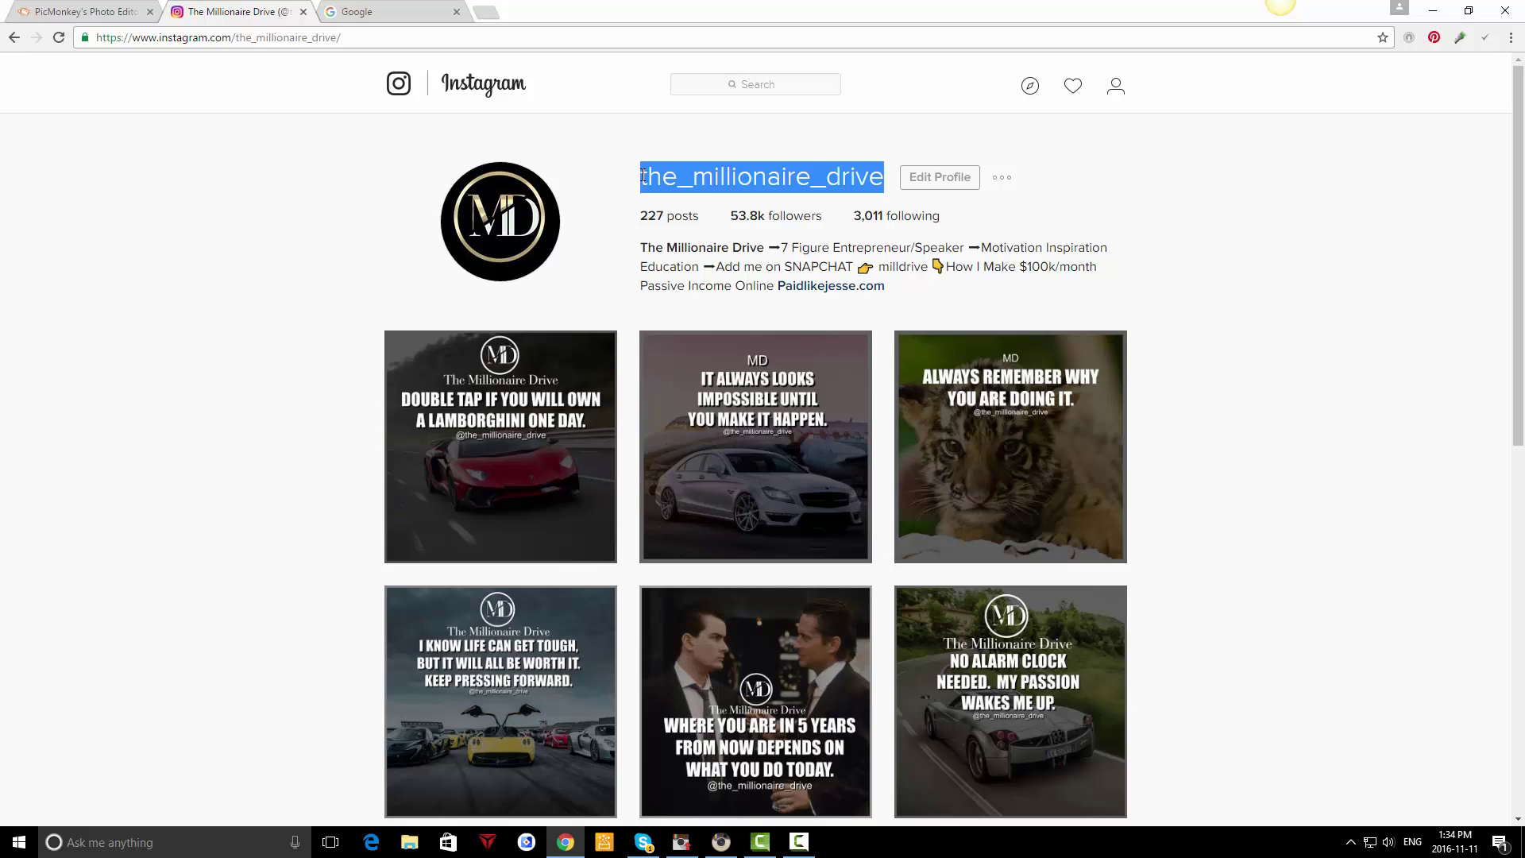
{"action": "left_click", "coordinate": [572, 146]}
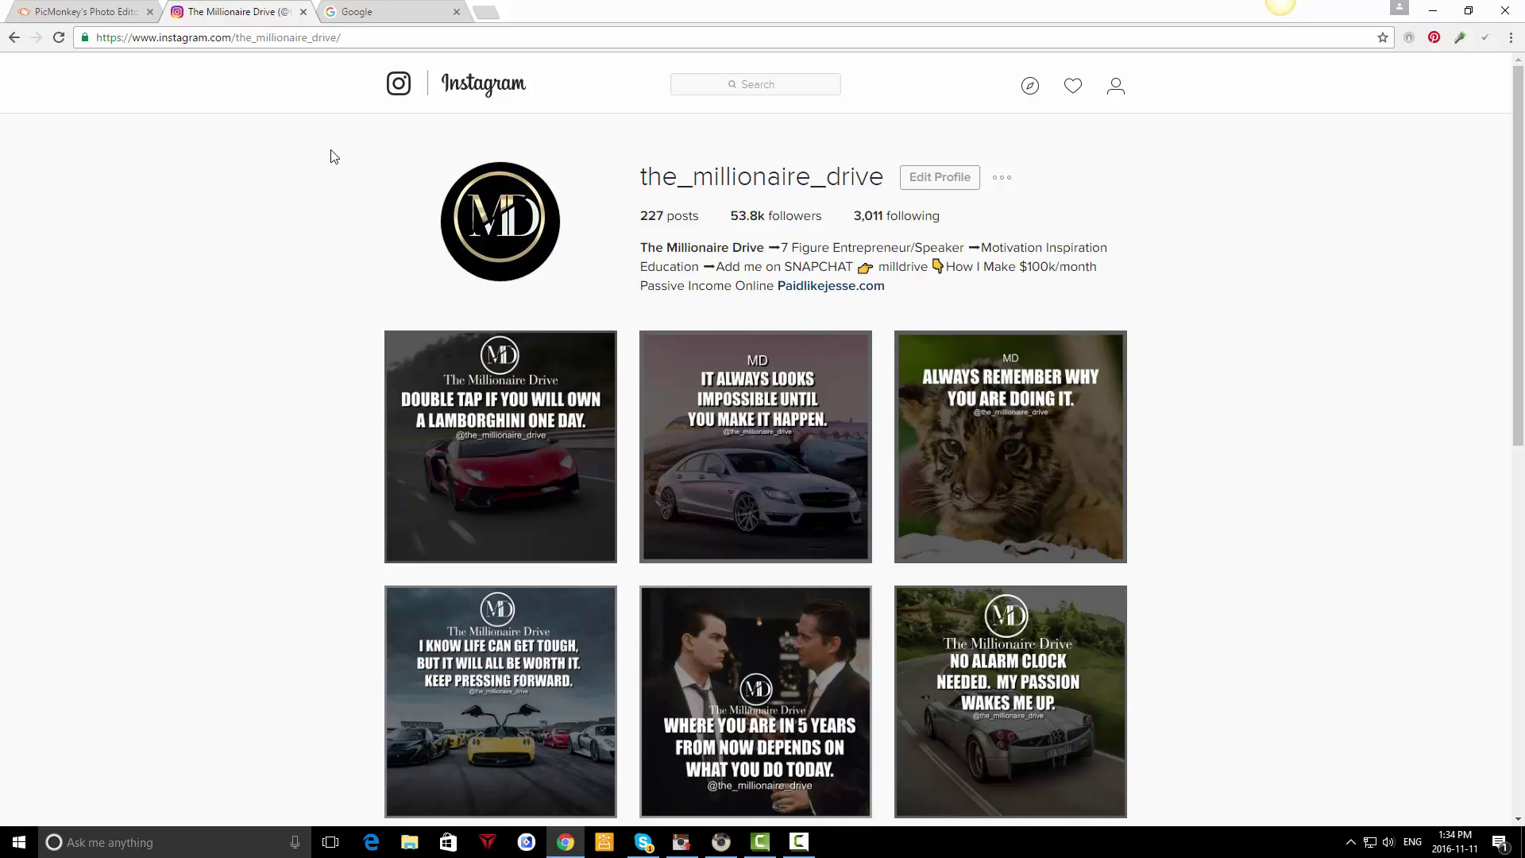
- Scroll up and down through the Instagram profile's posts
{"action": "scroll", "coordinate": [310, 191], "scroll_direction": "down", "scroll_amount": 1}
{"action": "scroll", "coordinate": [349, 354], "scroll_direction": "down", "scroll_amount": 3}
{"action": "scroll", "coordinate": [333, 338], "scroll_direction": "down", "scroll_amount": 1}
{"action": "scroll", "coordinate": [334, 337], "scroll_direction": "down", "scroll_amount": 3}
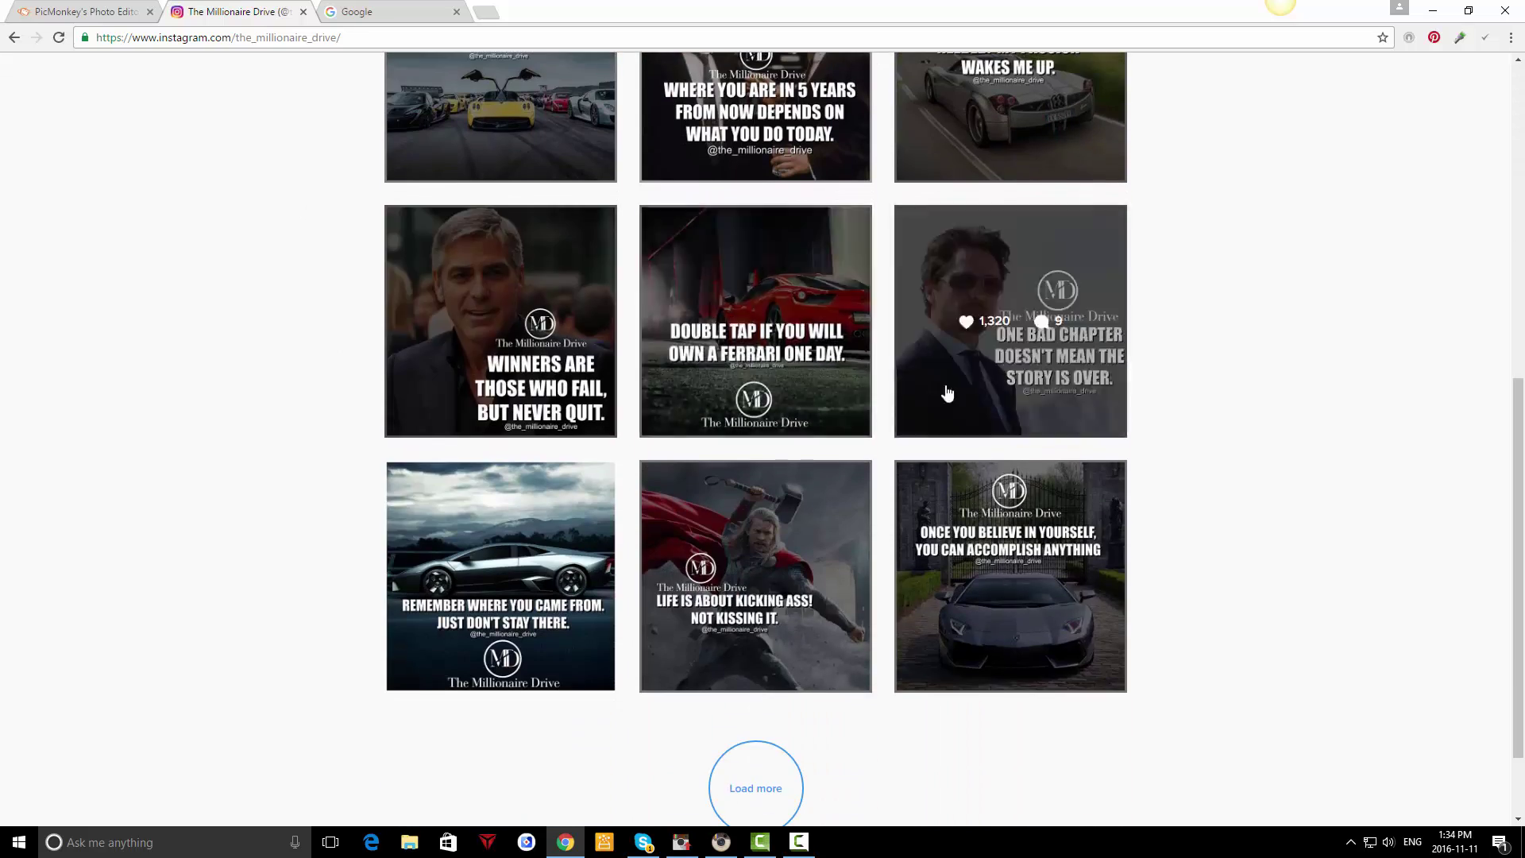
{"action": "scroll", "coordinate": [520, 369], "scroll_direction": "up", "scroll_amount": 2}
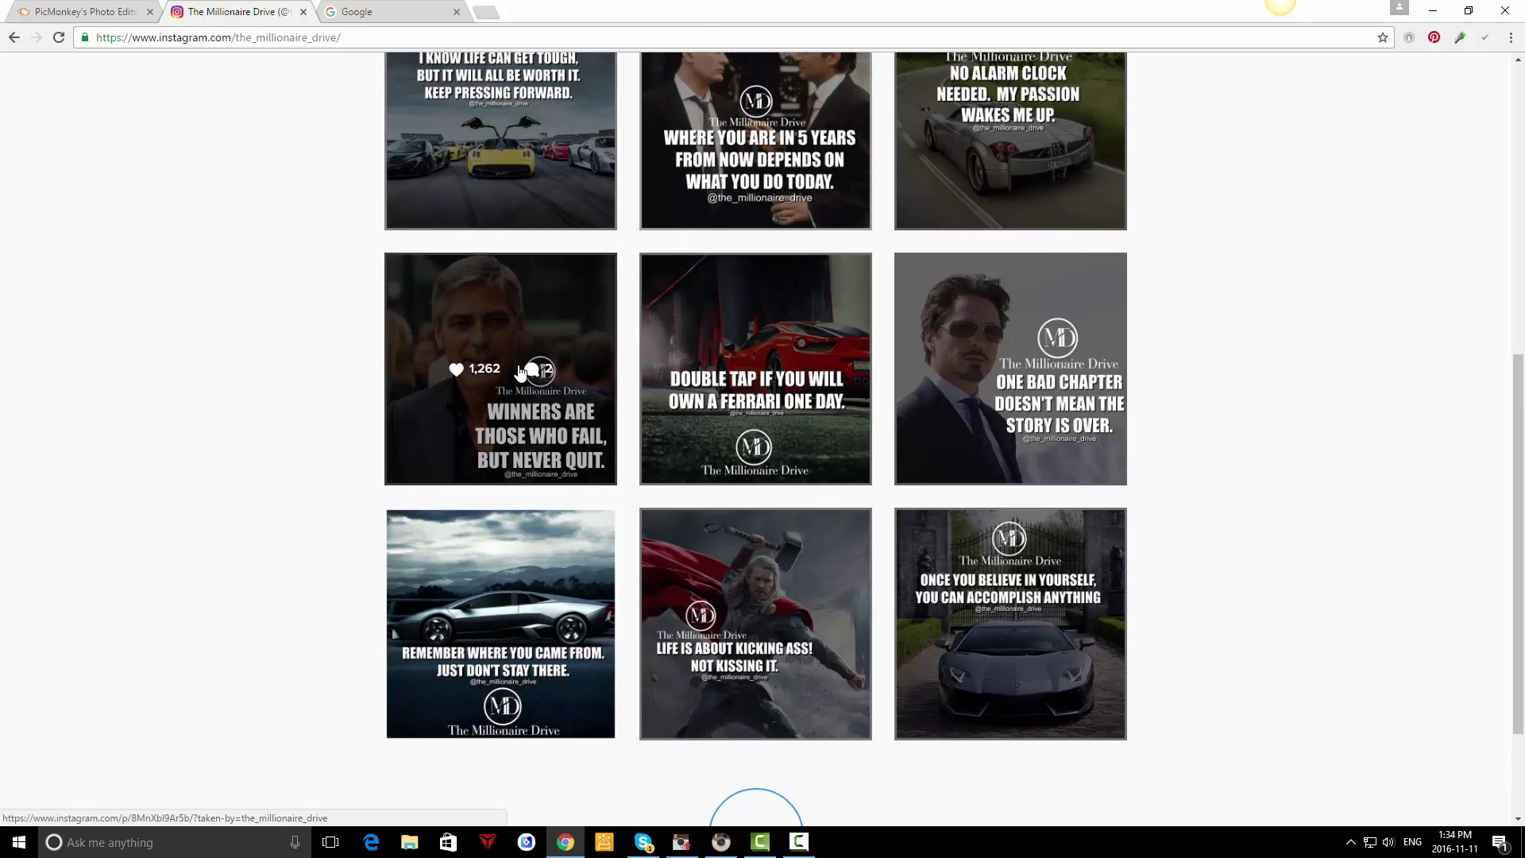
{"action": "scroll", "coordinate": [799, 439], "scroll_direction": "up", "scroll_amount": 7}
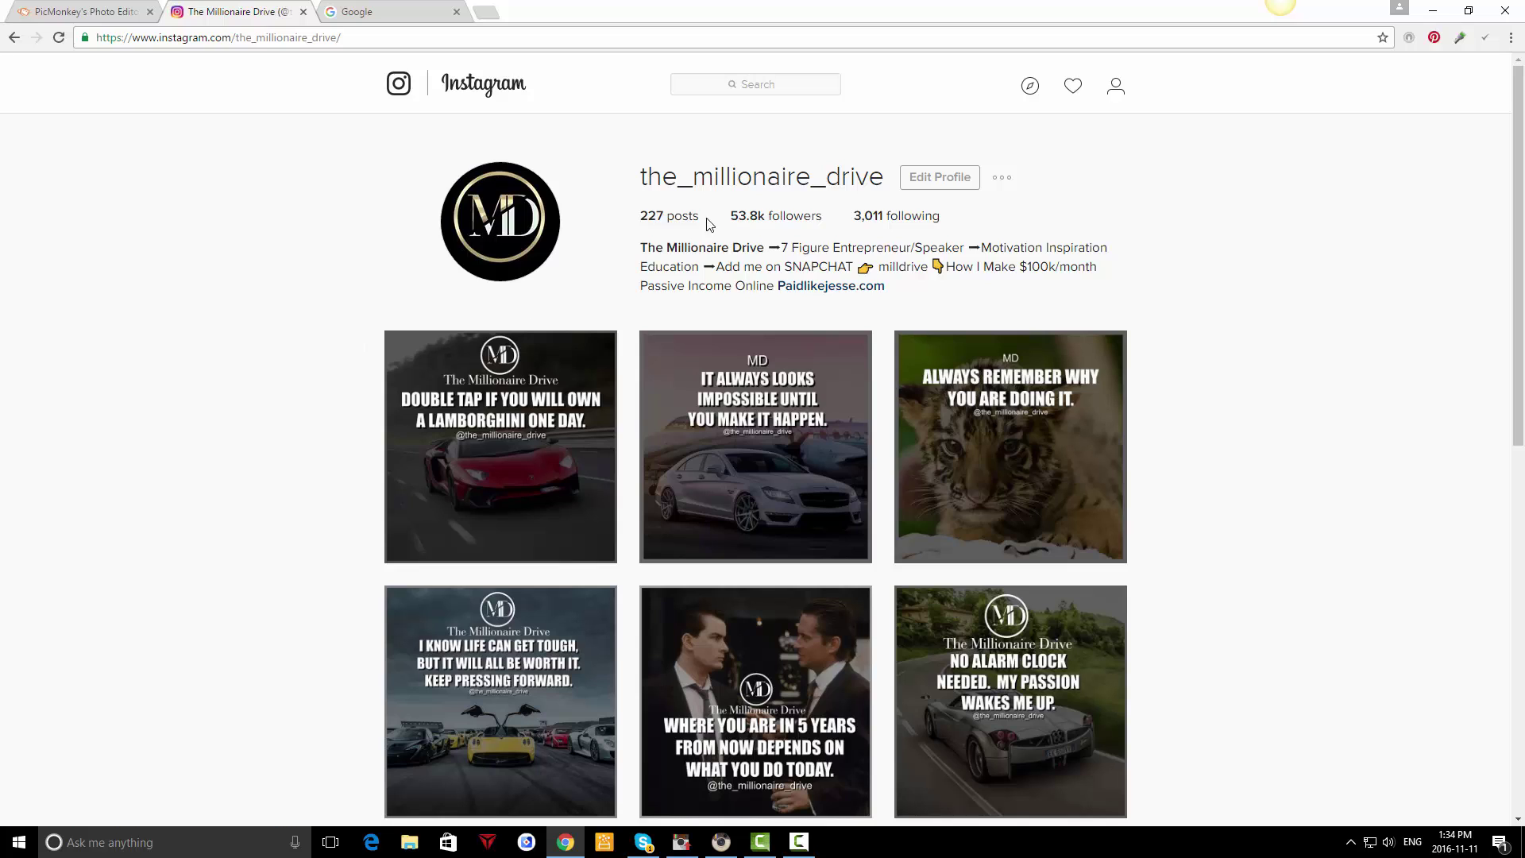
{"action": "scroll", "coordinate": [471, 228], "scroll_direction": "down", "scroll_amount": 3}
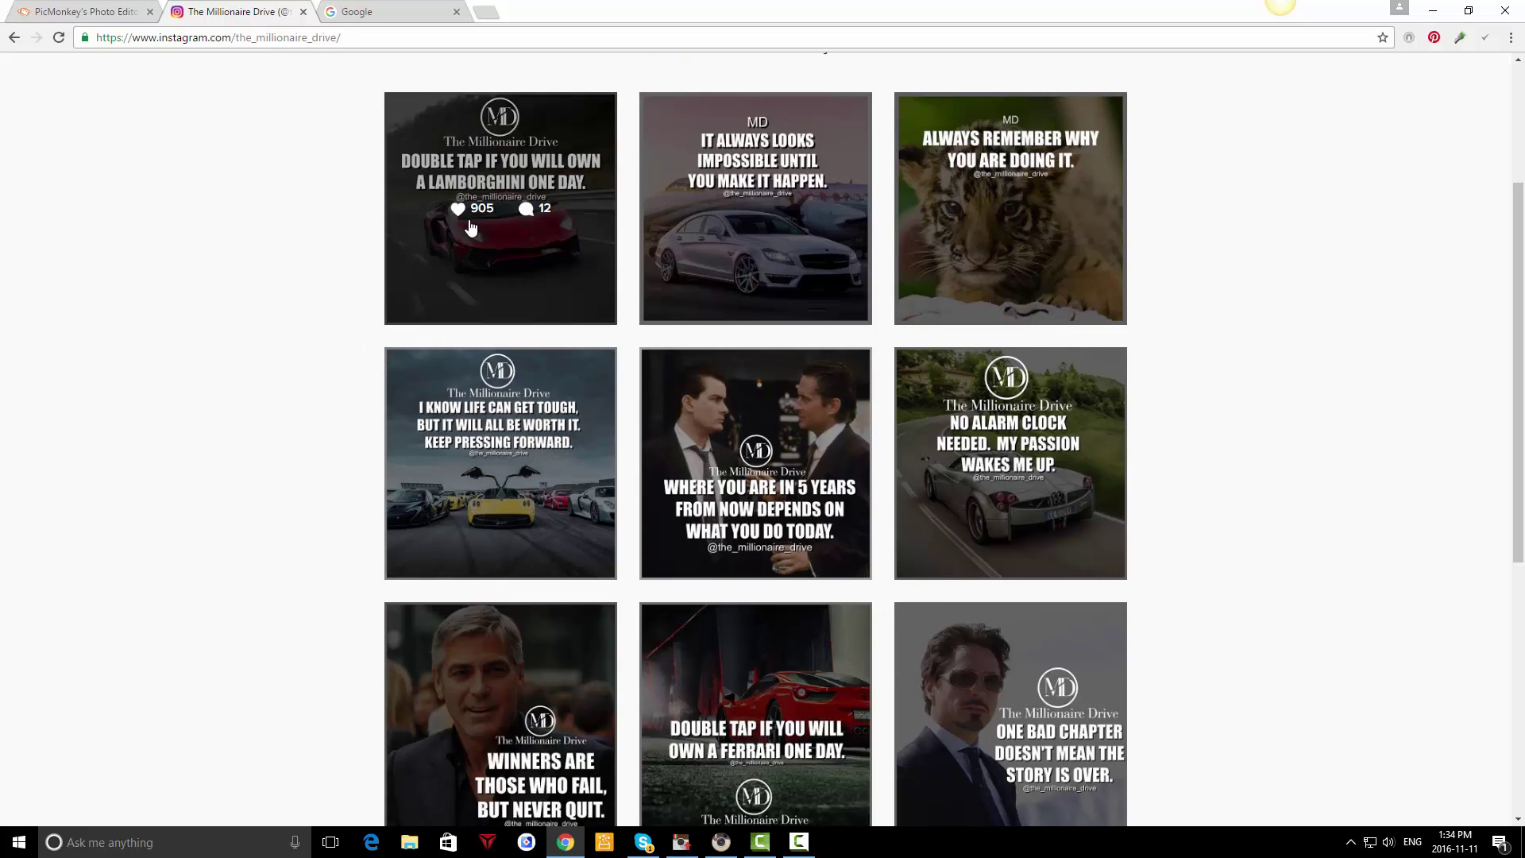
{"action": "scroll", "coordinate": [374, 272], "scroll_direction": "up", "scroll_amount": 3}
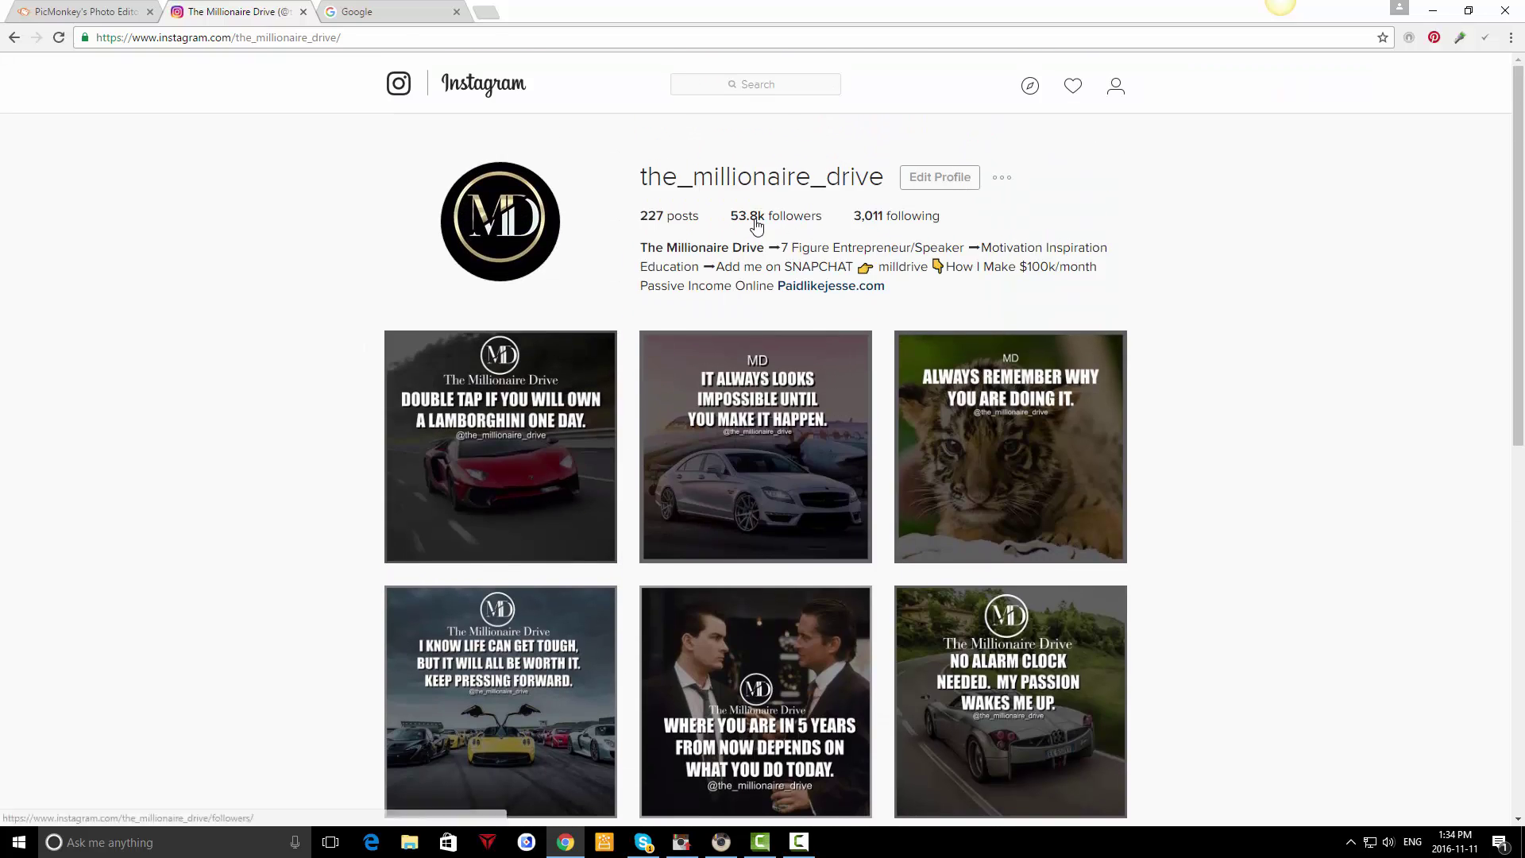
{"action": "scroll", "coordinate": [342, 239], "scroll_direction": "down", "scroll_amount": 3}
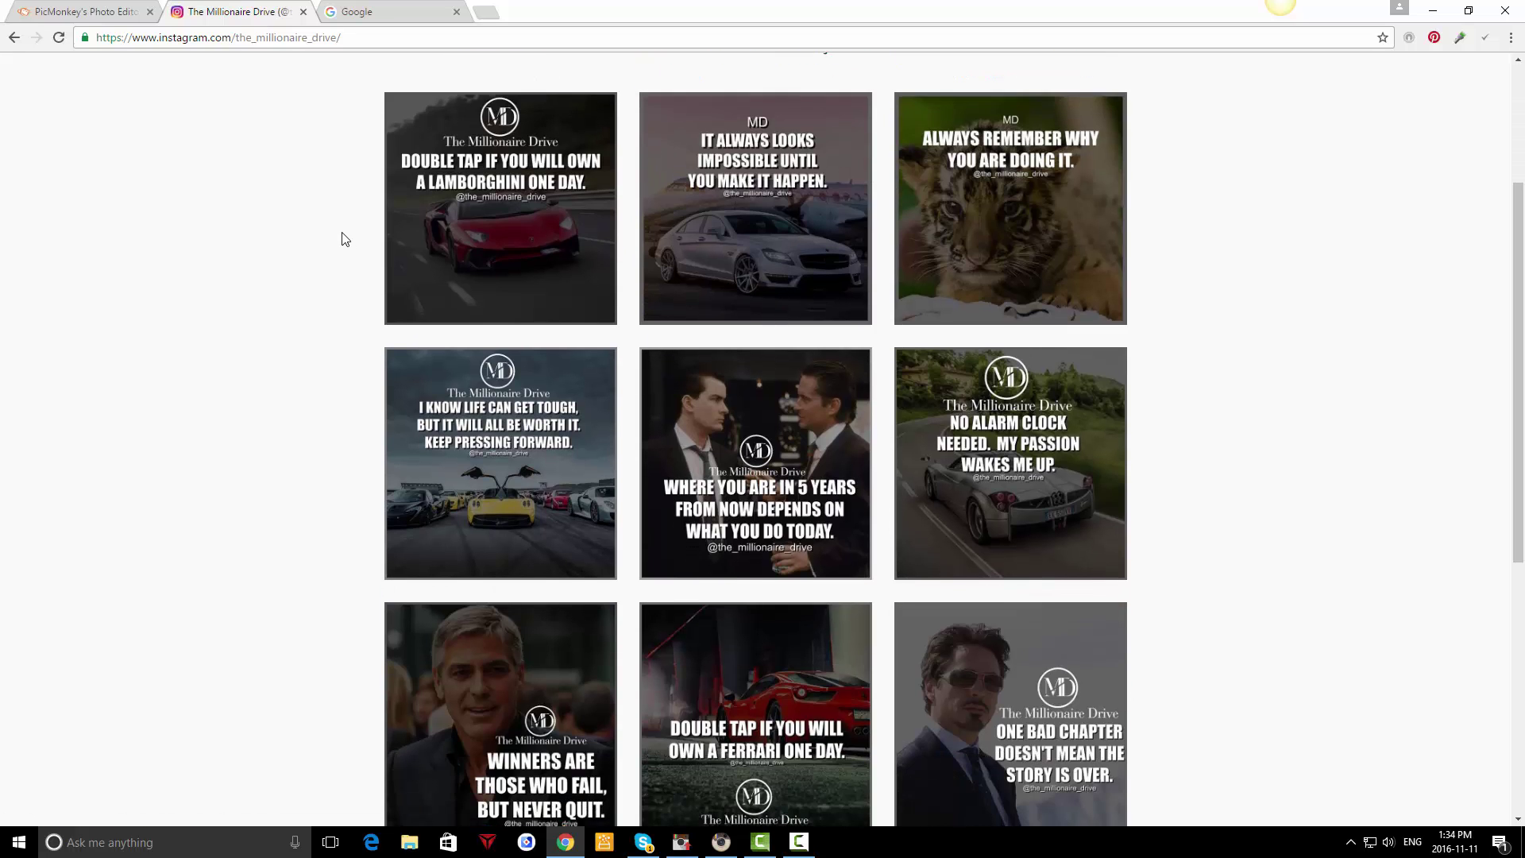
{"action": "scroll", "coordinate": [343, 239], "scroll_direction": "down", "scroll_amount": 6}
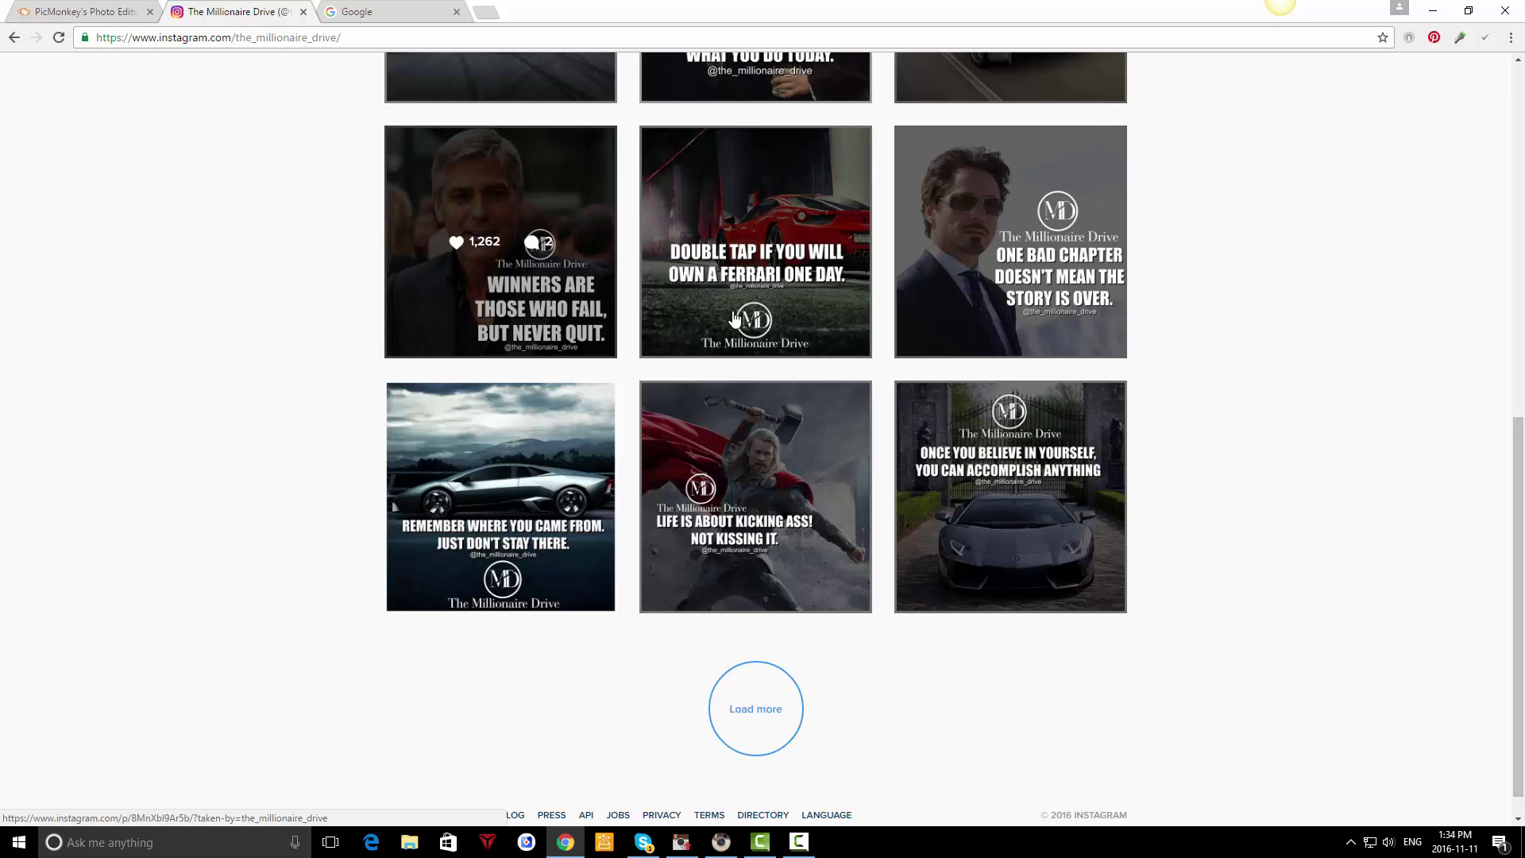
{"action": "scroll", "coordinate": [993, 325], "scroll_direction": "up", "scroll_amount": 3}
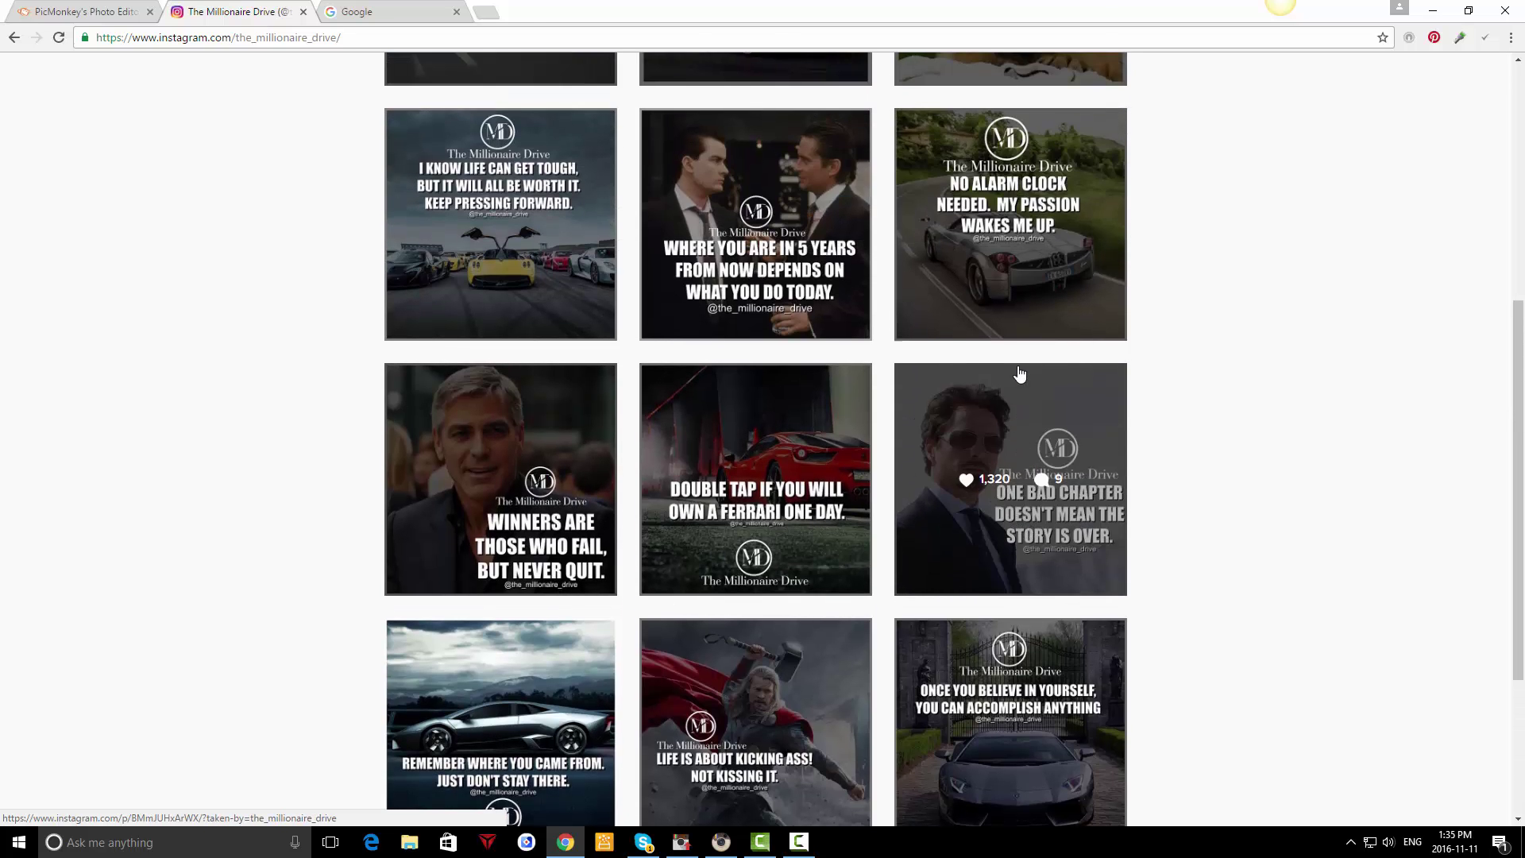
{"action": "scroll", "coordinate": [504, 318], "scroll_direction": "up", "scroll_amount": 4}
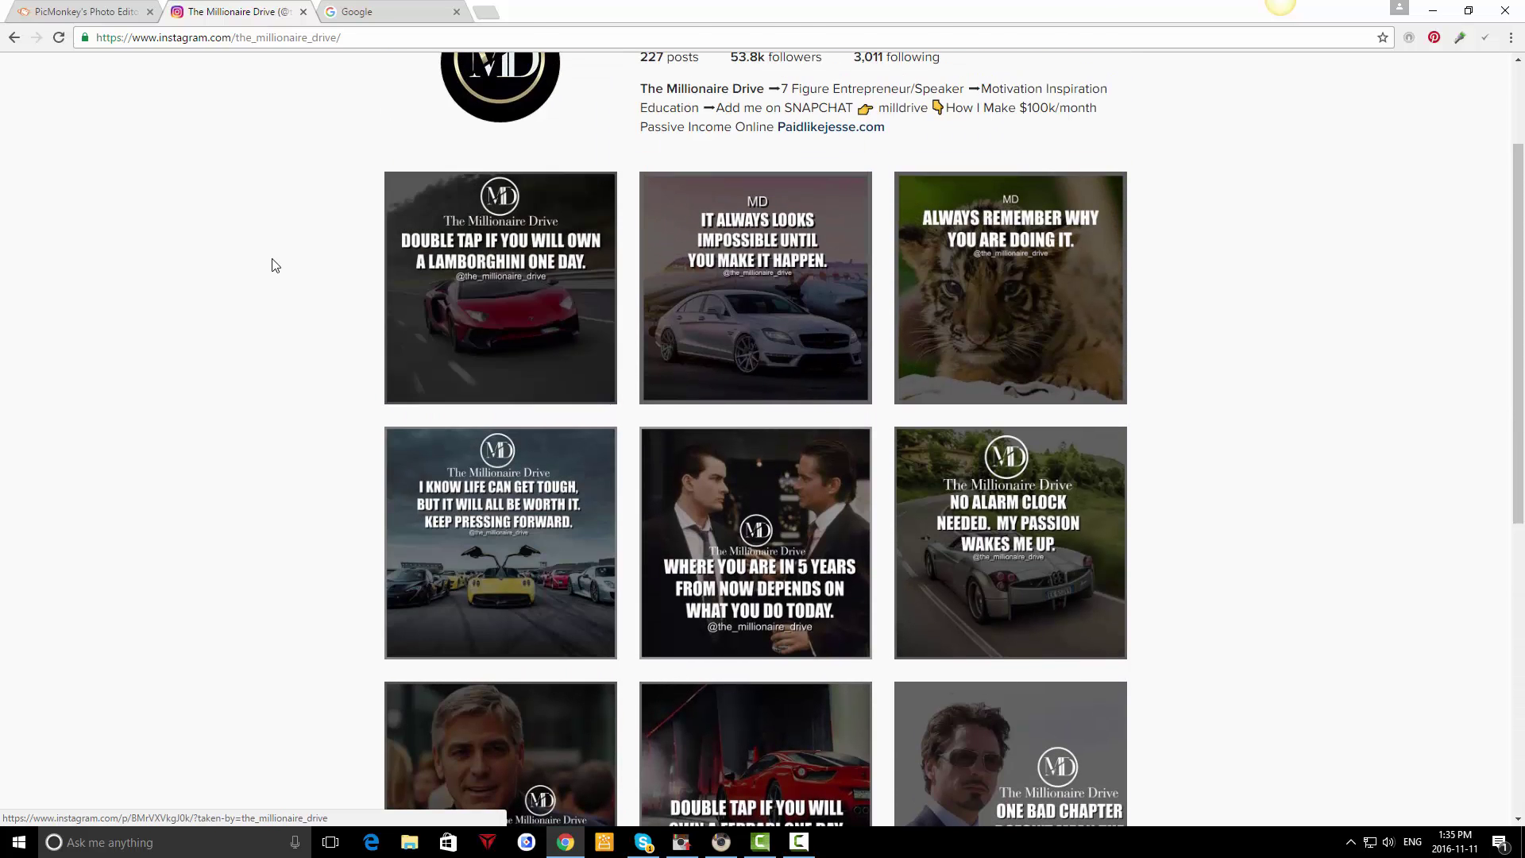
{"action": "scroll", "coordinate": [274, 264], "scroll_direction": "up", "scroll_amount": 2}
{"action": "scroll", "coordinate": [492, 384], "scroll_direction": "down", "scroll_amount": 3}
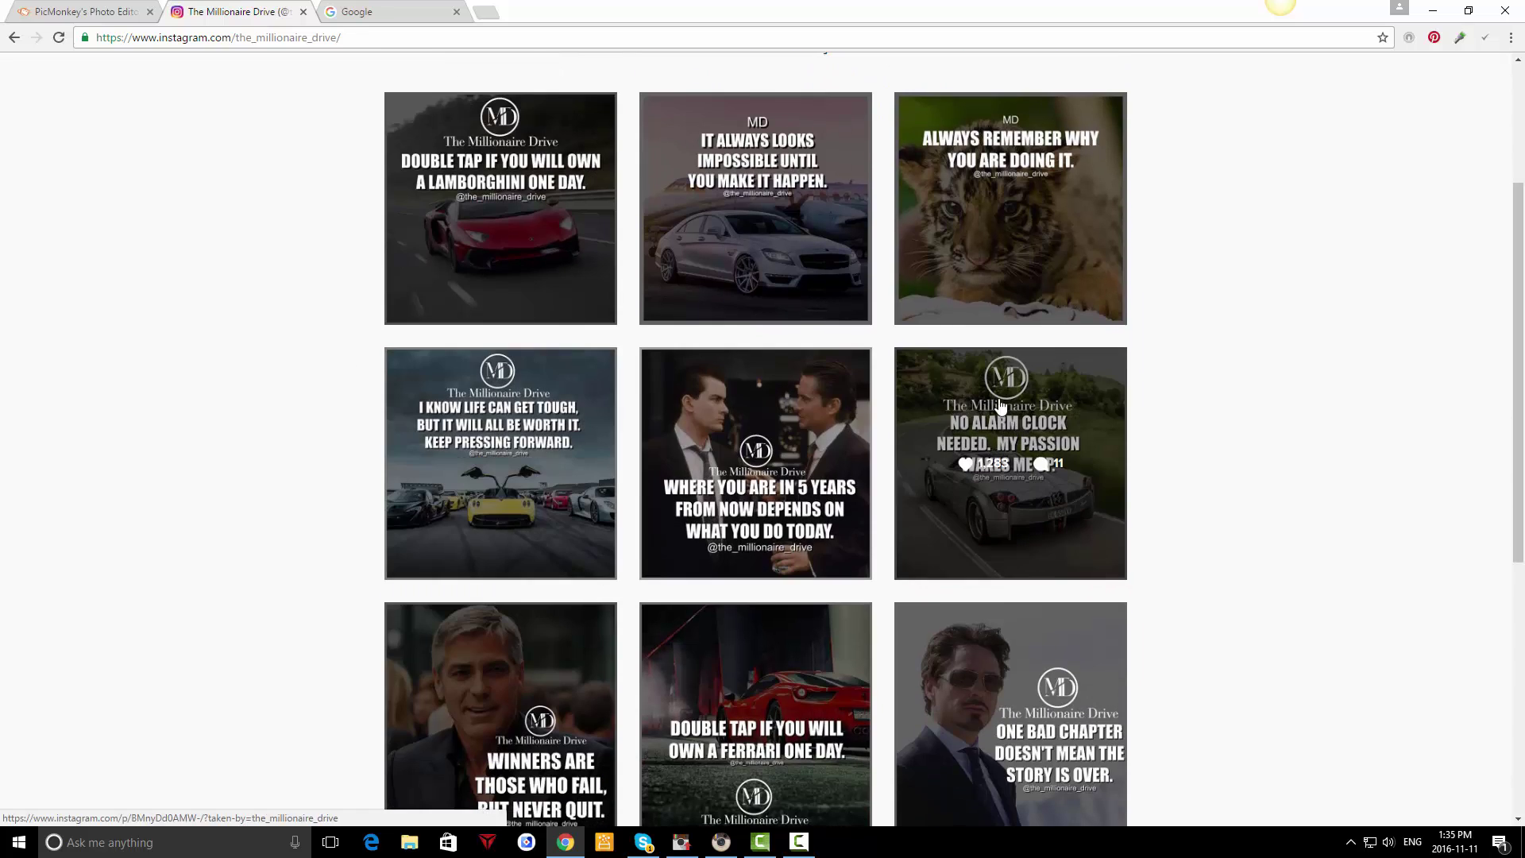
{"action": "scroll", "coordinate": [985, 444], "scroll_direction": "down", "scroll_amount": 2}
{"action": "scroll", "coordinate": [521, 492], "scroll_direction": "down", "scroll_amount": 3}
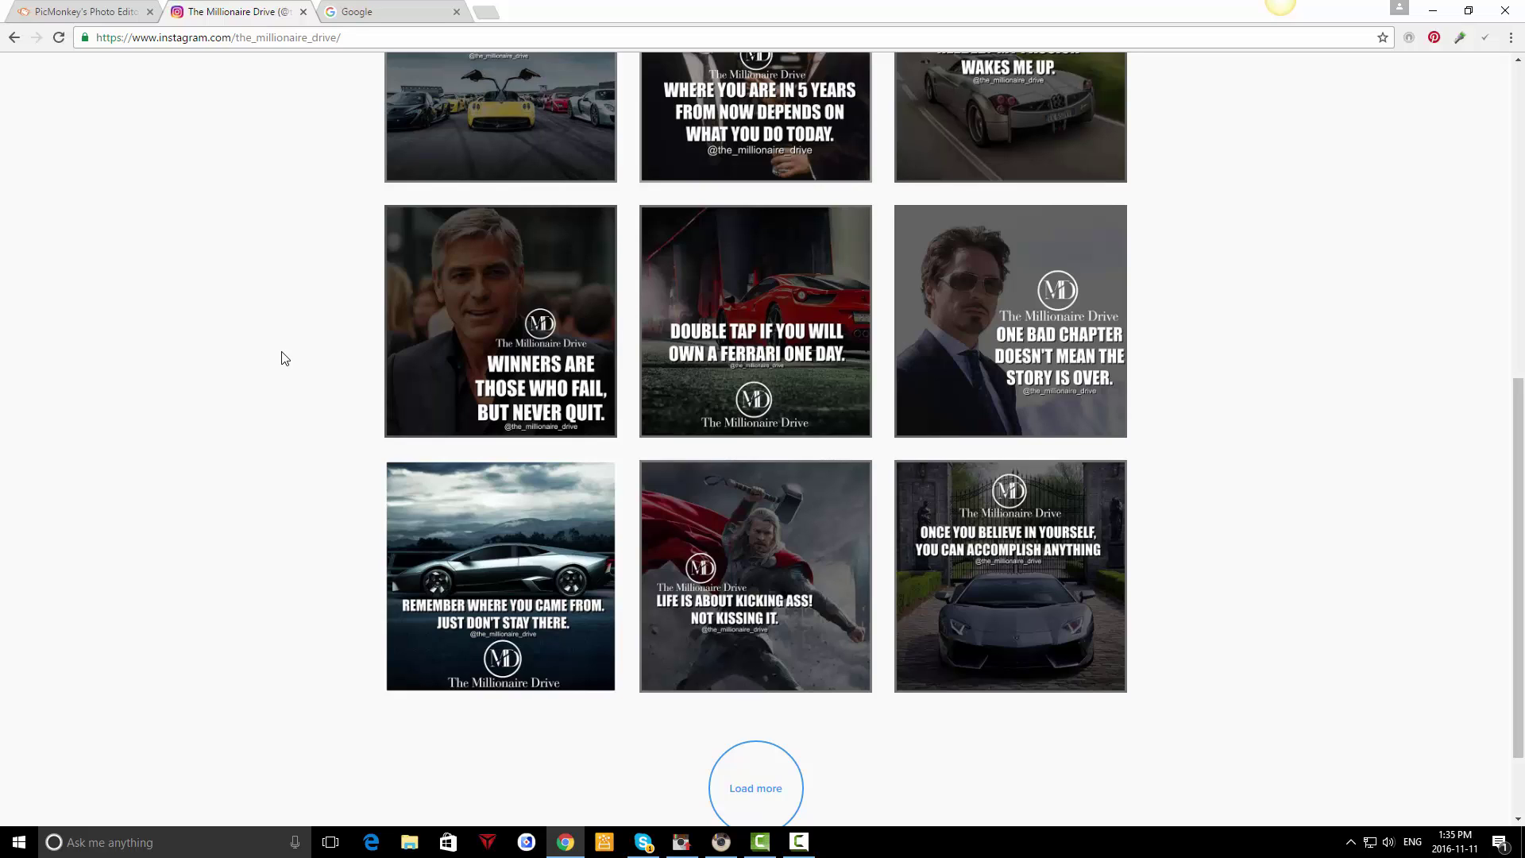
- Go back to PicMonkey home, check Gramblr's free coins view, then return to the browser
{"action": "left_click", "coordinate": [92, 17]}
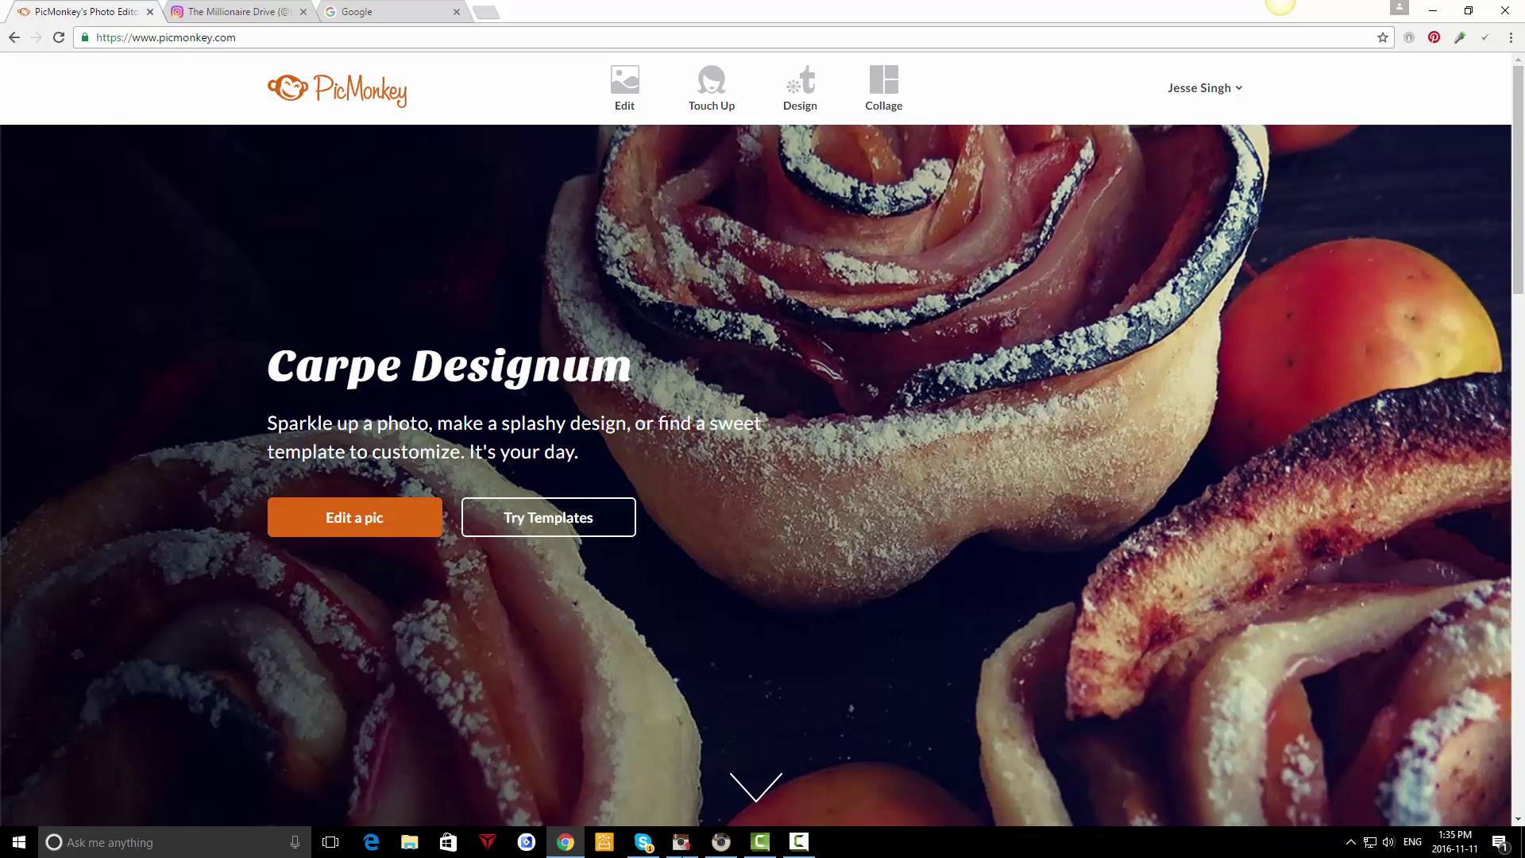
{"action": "left_click", "coordinate": [682, 842]}
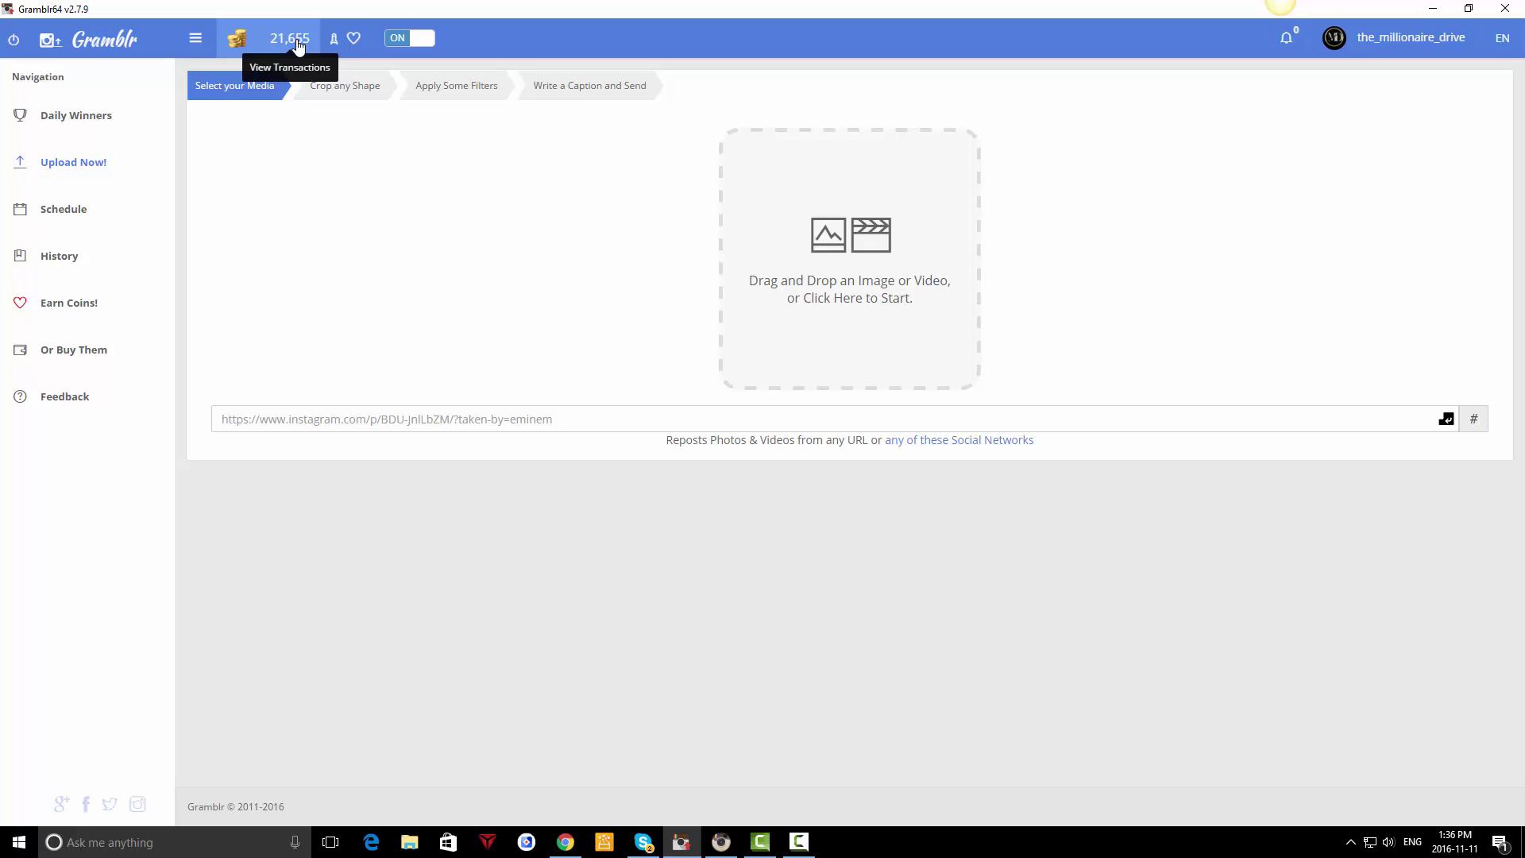
{"action": "left_click", "coordinate": [79, 309]}
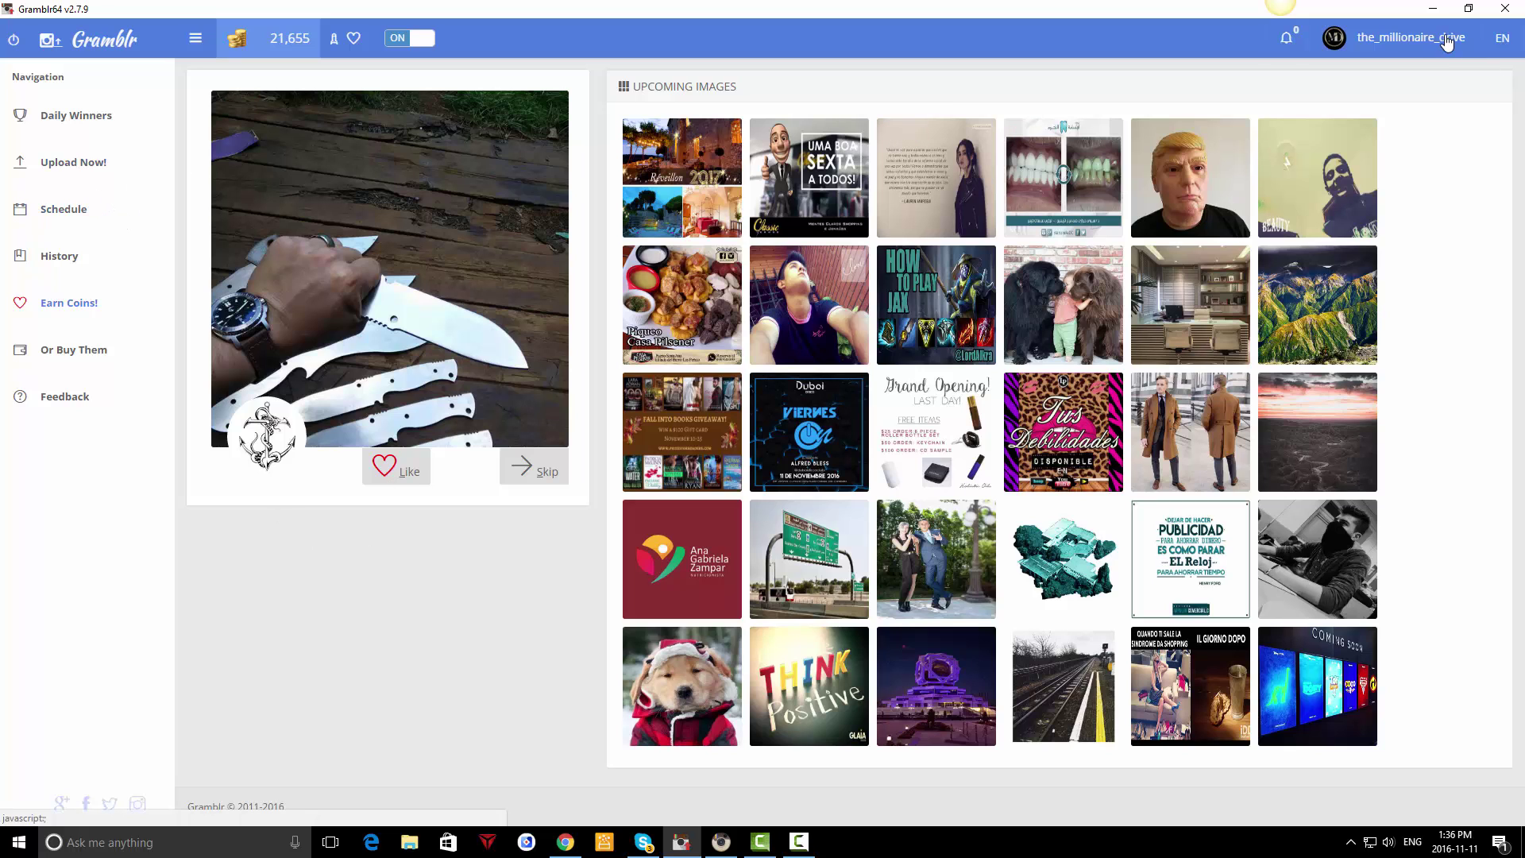
{"action": "left_click", "coordinate": [1436, 11]}
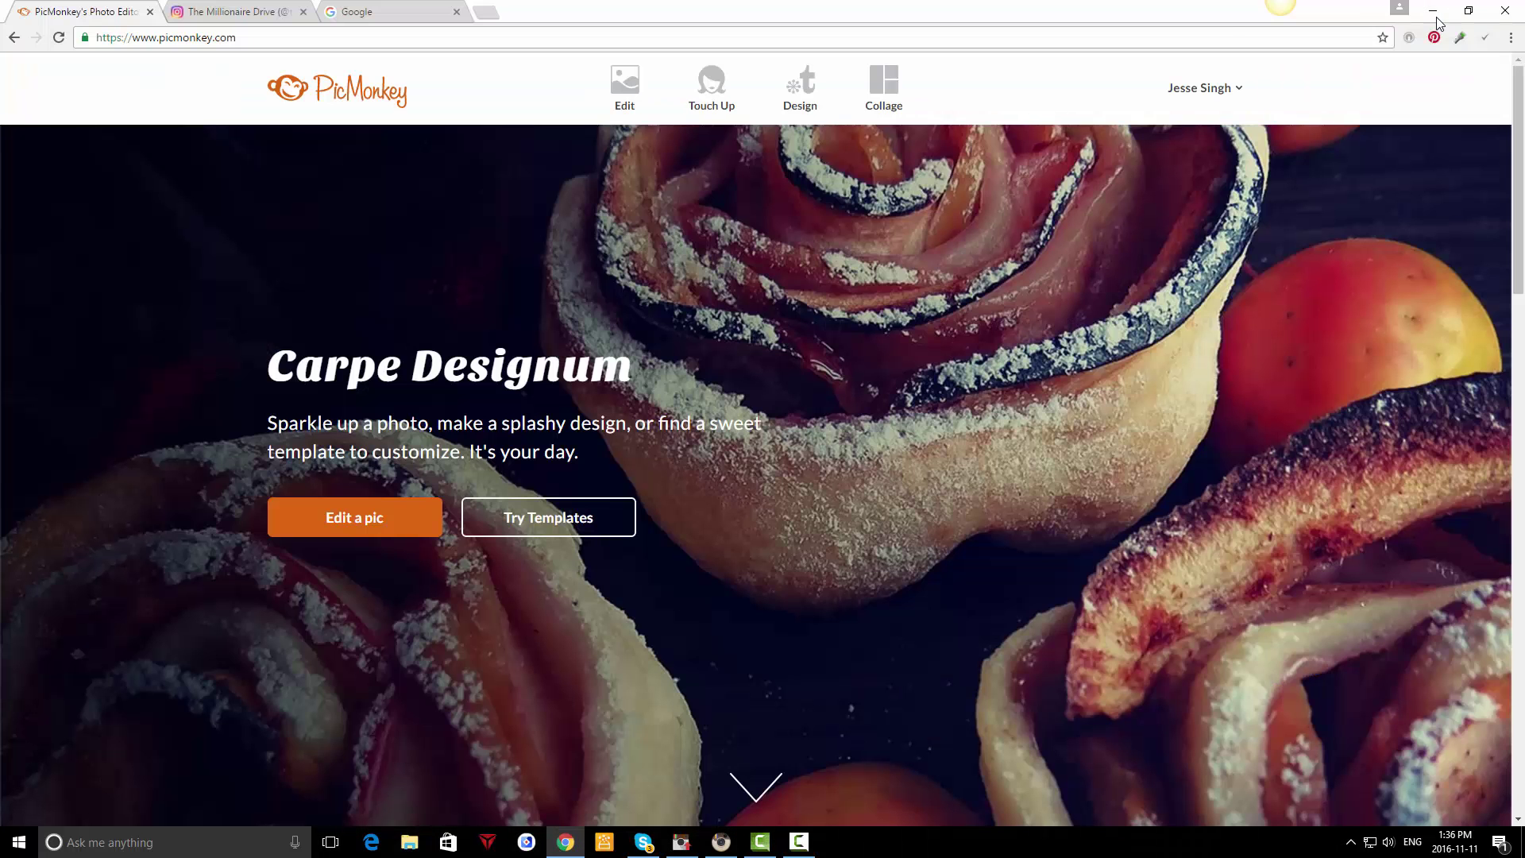
- Search Google for 'luxury' and browse the image results
{"action": "left_click", "coordinate": [425, 13]}
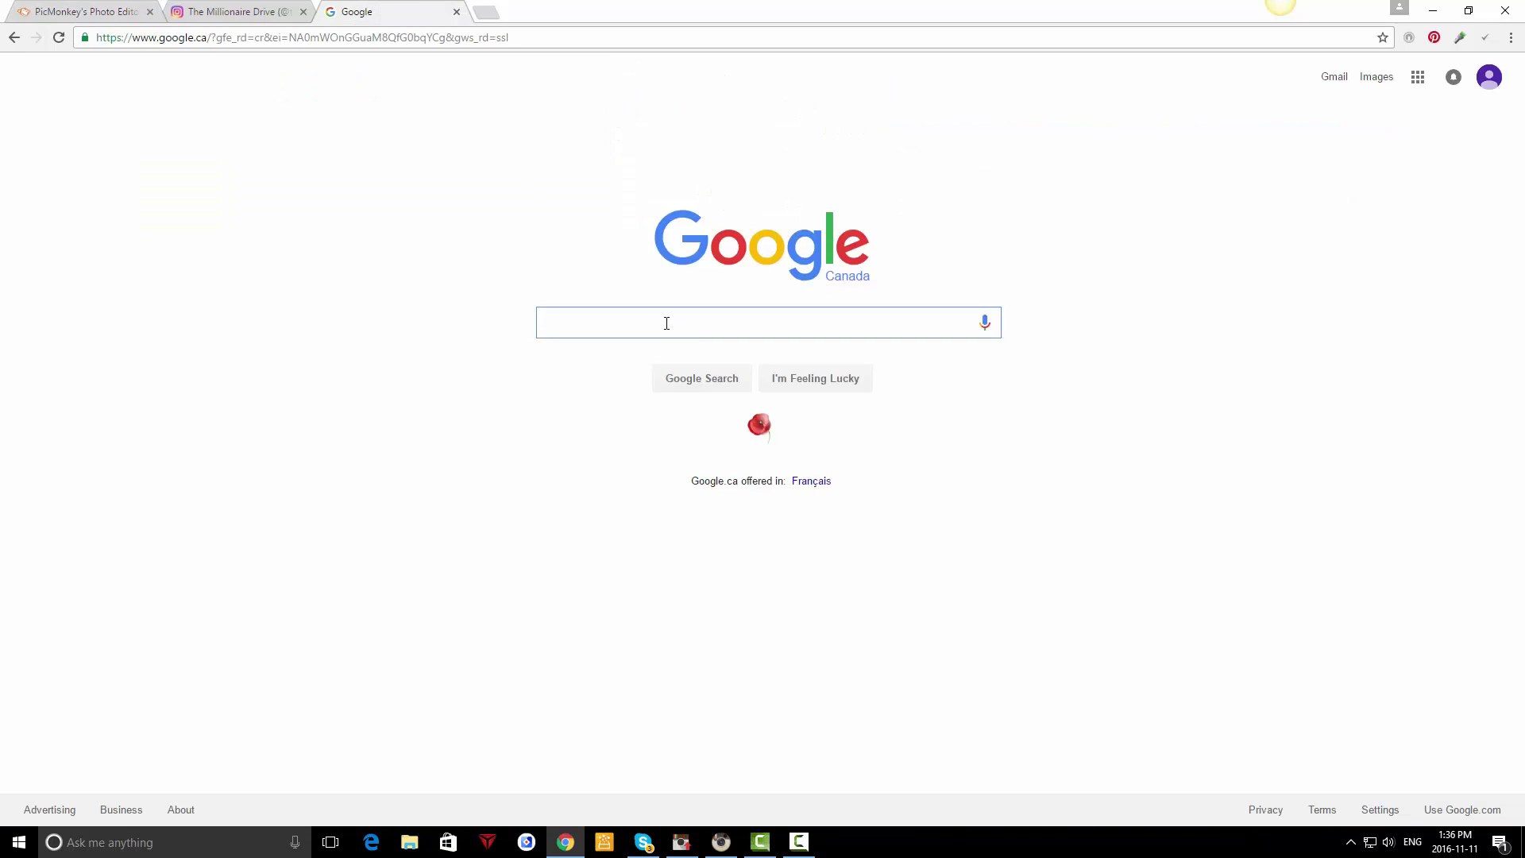
{"action": "type", "text": "luxury"}
{"action": "key", "text": "Return"}
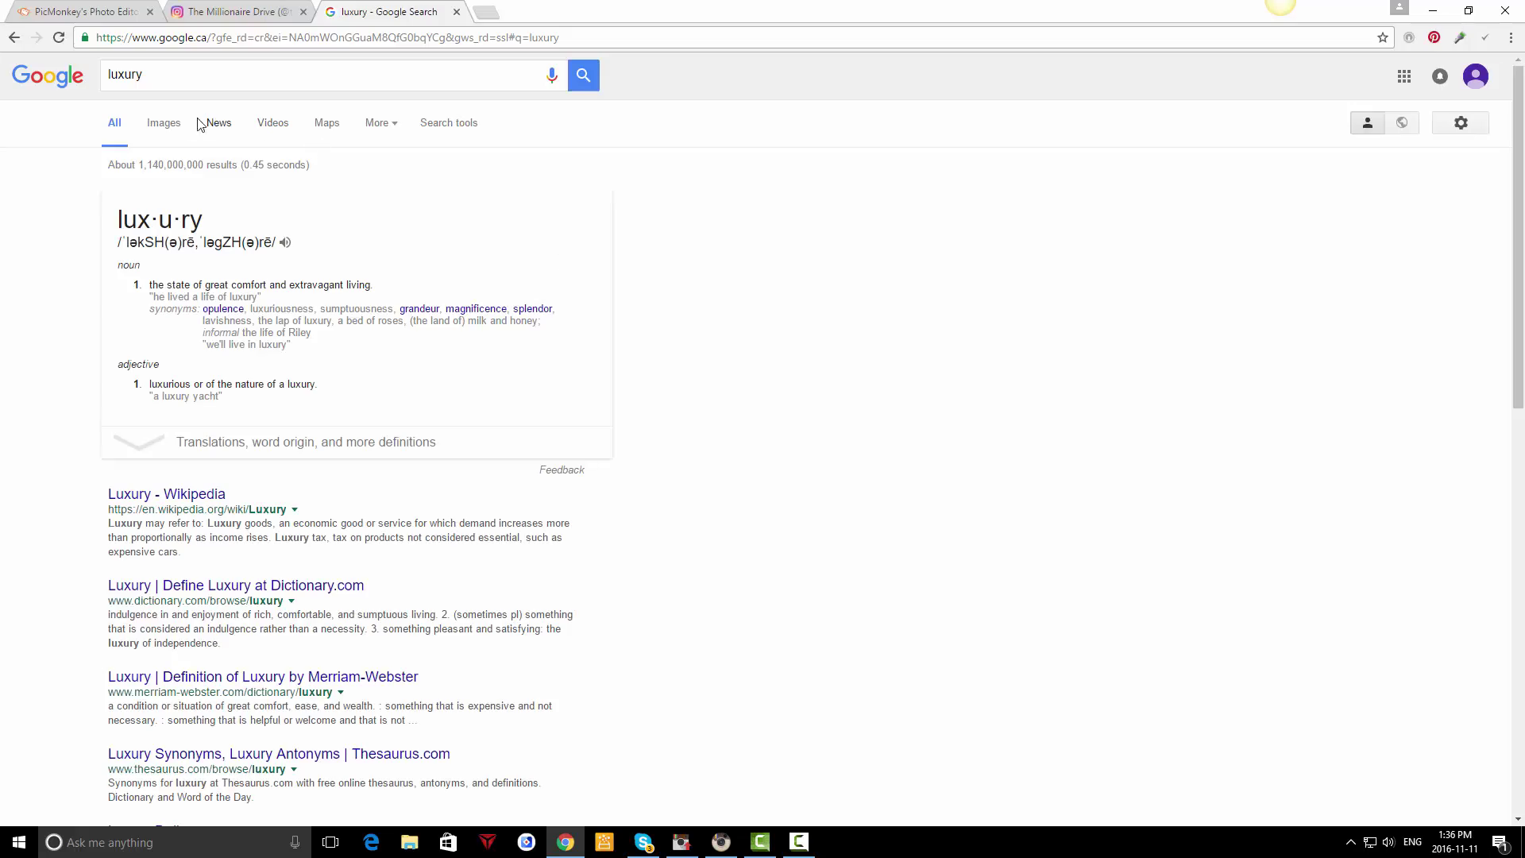
{"action": "left_click", "coordinate": [164, 123]}
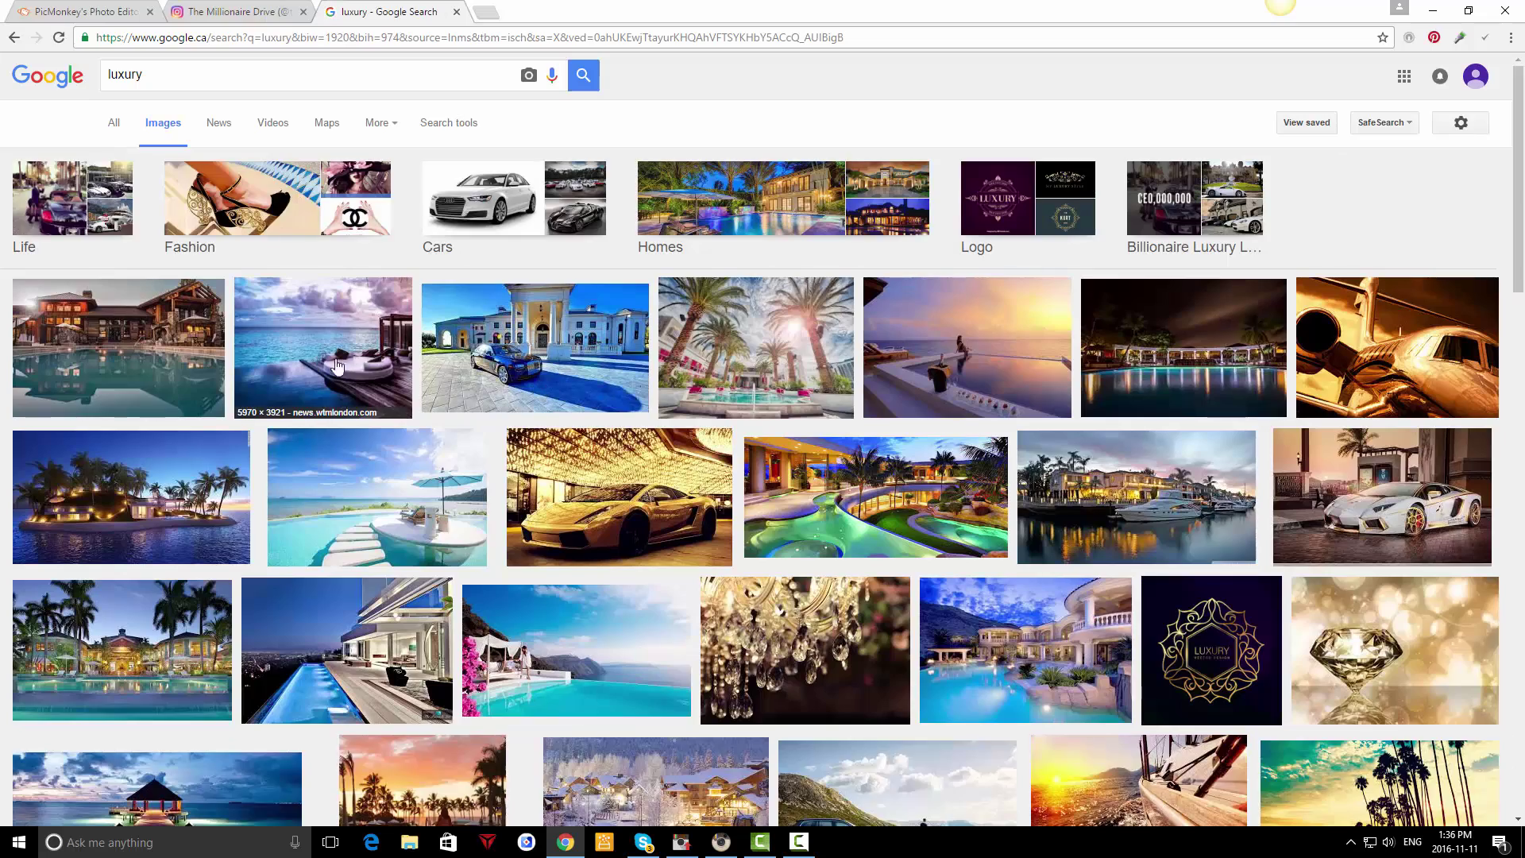
{"action": "scroll", "coordinate": [762, 389], "scroll_direction": "down", "scroll_amount": 8}
{"action": "scroll", "coordinate": [755, 673], "scroll_direction": "up", "scroll_amount": 8}
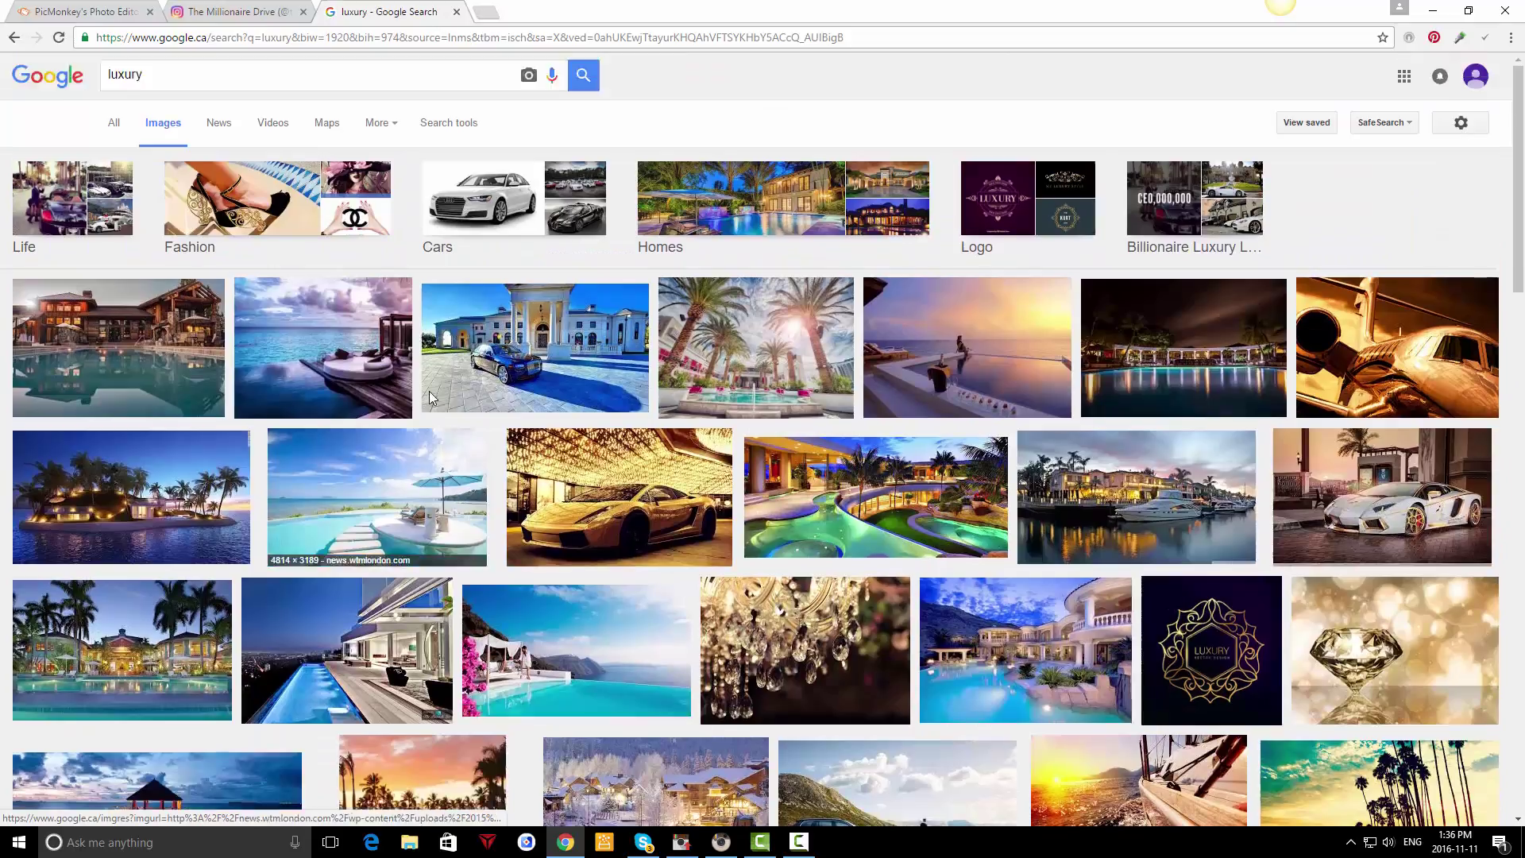
- Replace the search with 'fitness' image results, then close the Google tab
{"action": "double_click", "coordinate": [127, 75]}
{"action": "type", "text": "litness"}
{"action": "key", "text": "Return"}
{"action": "scroll", "coordinate": [547, 423], "scroll_direction": "down", "scroll_amount": 1}
{"action": "scroll", "coordinate": [409, 391], "scroll_direction": "up", "scroll_amount": 1}
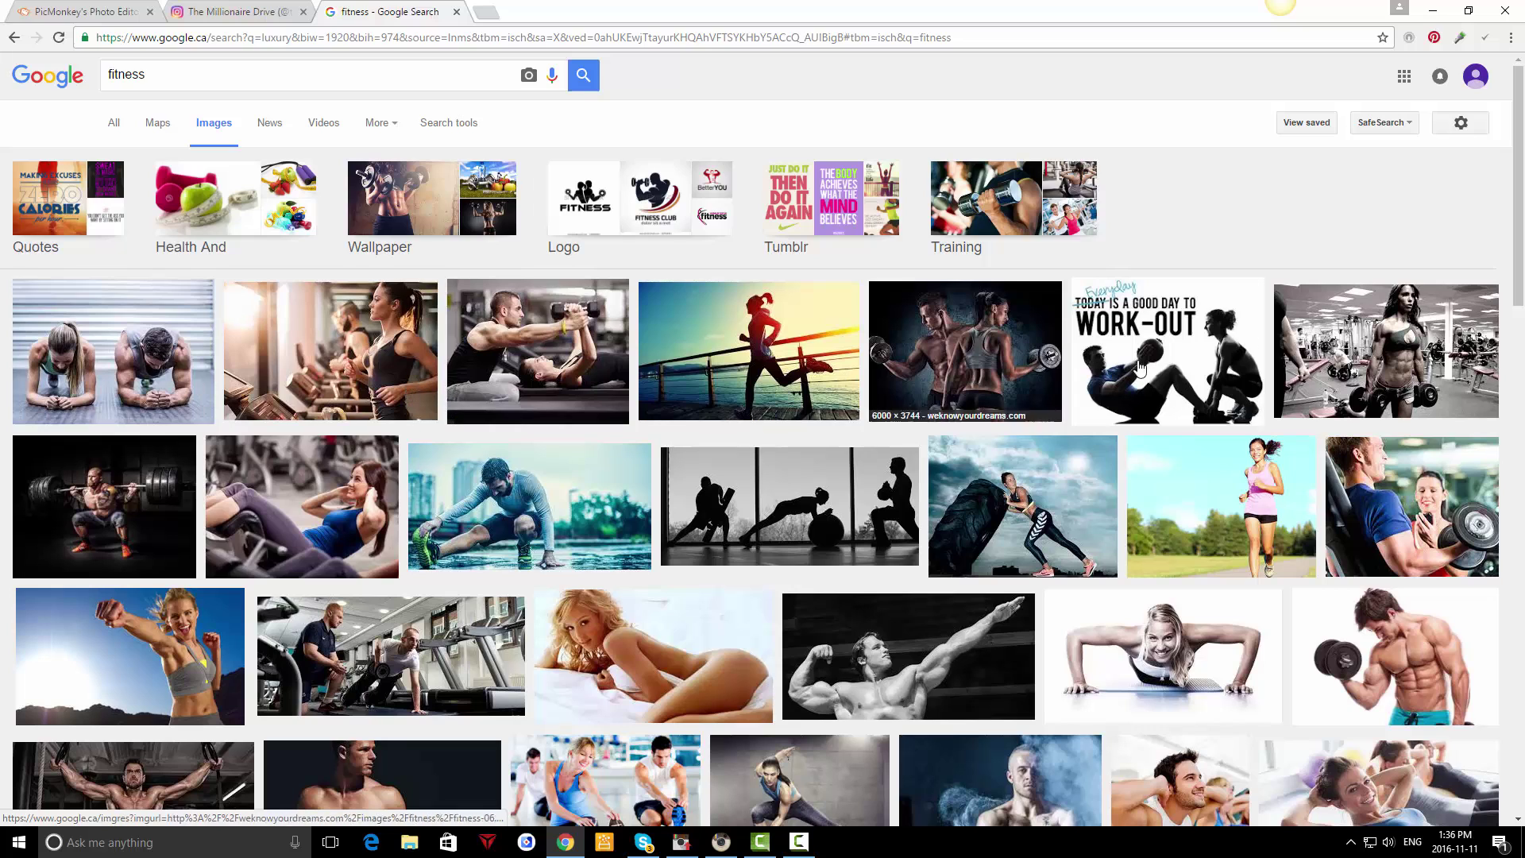
{"action": "left_click", "coordinate": [456, 12]}
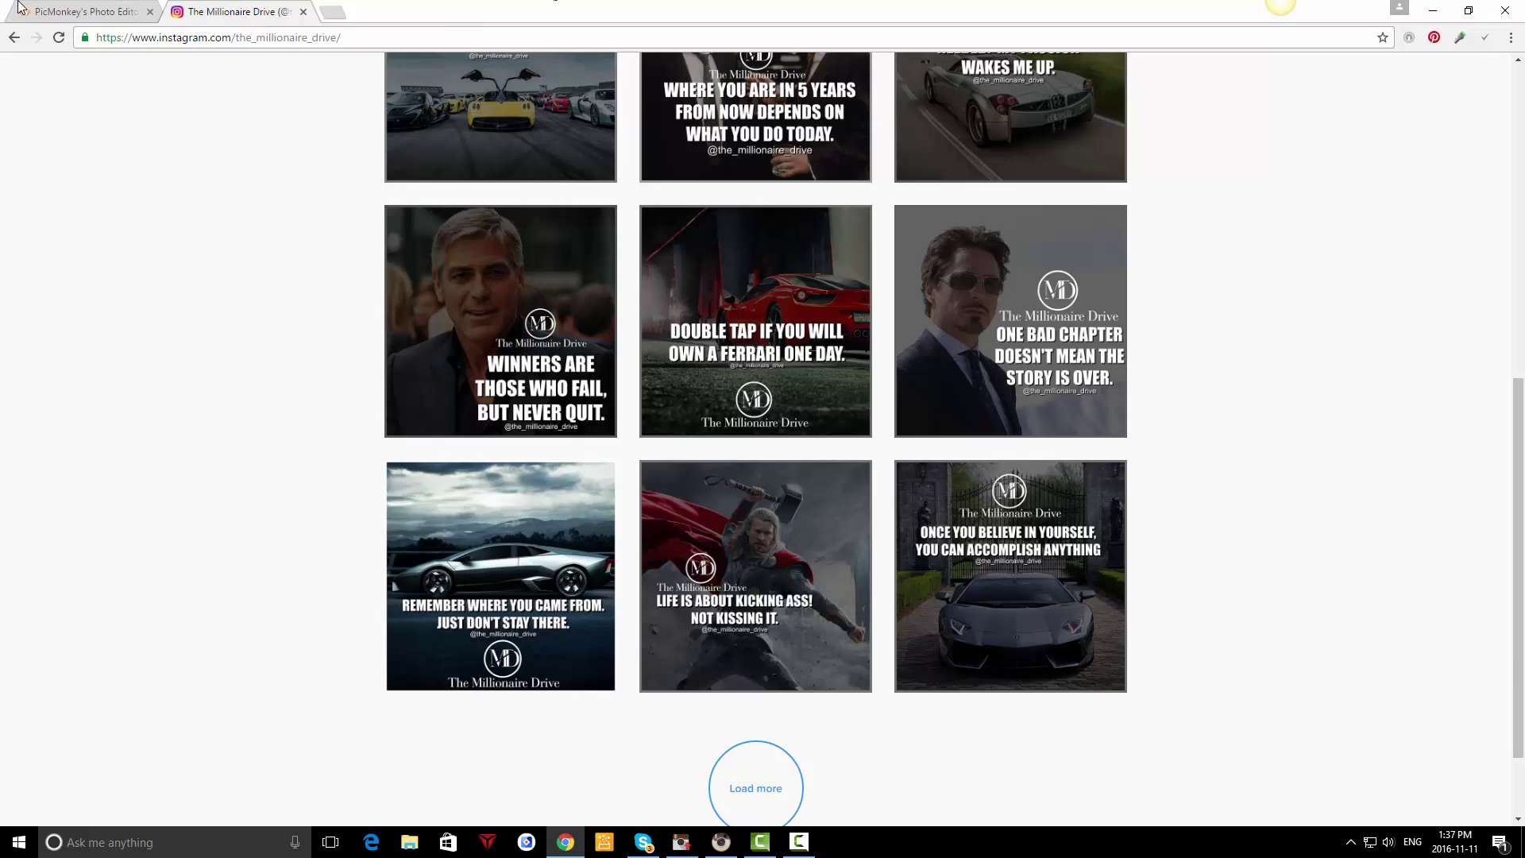
- From PicMonkey home, start a 2000 × 2000 collage with a custom single-cell layout
{"action": "left_click", "coordinate": [47, 11]}
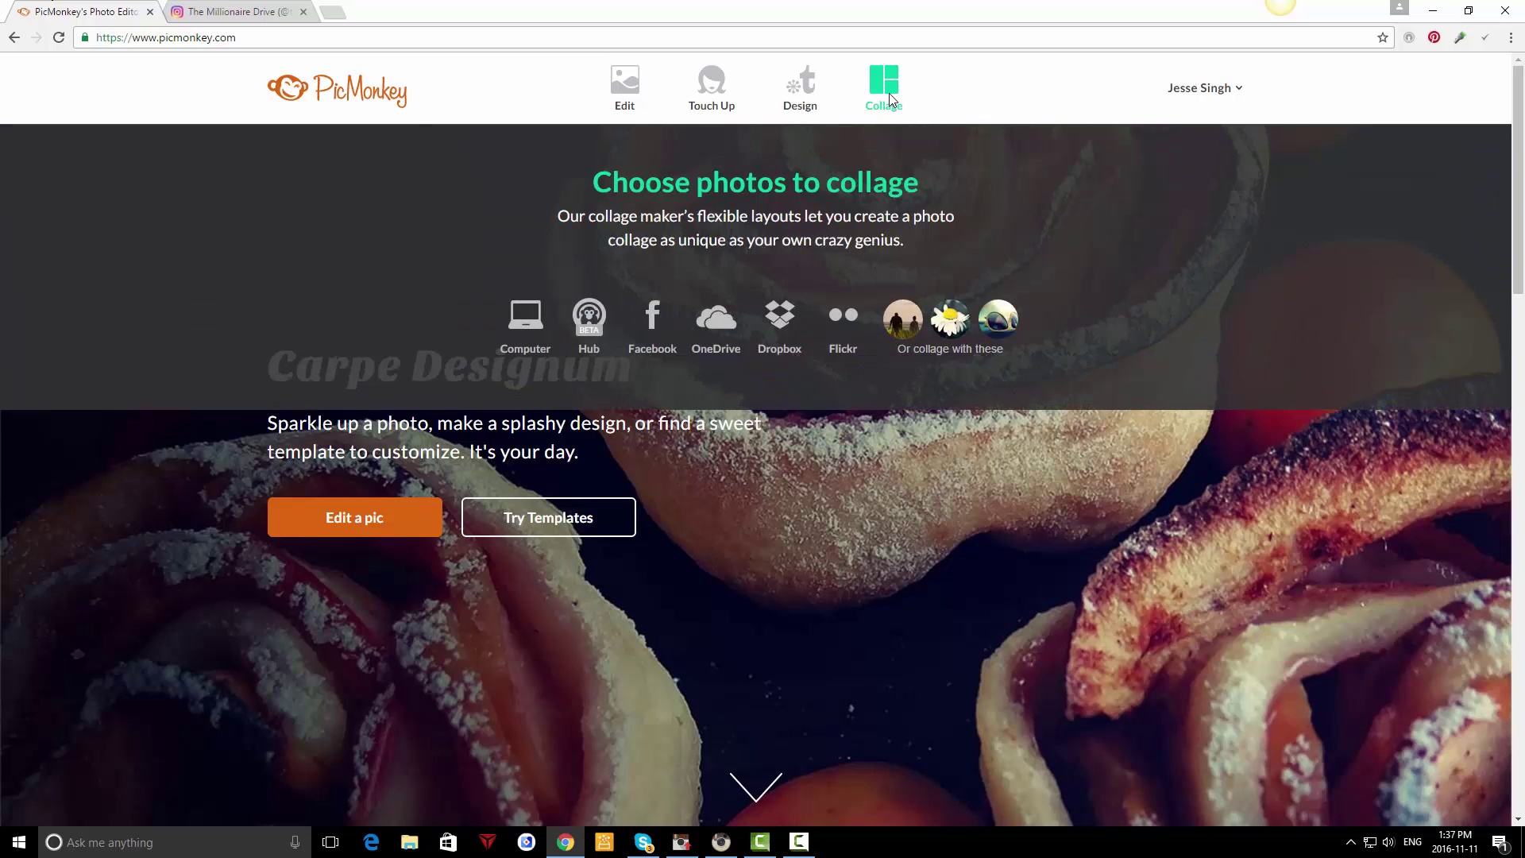
{"action": "left_click", "coordinate": [888, 93]}
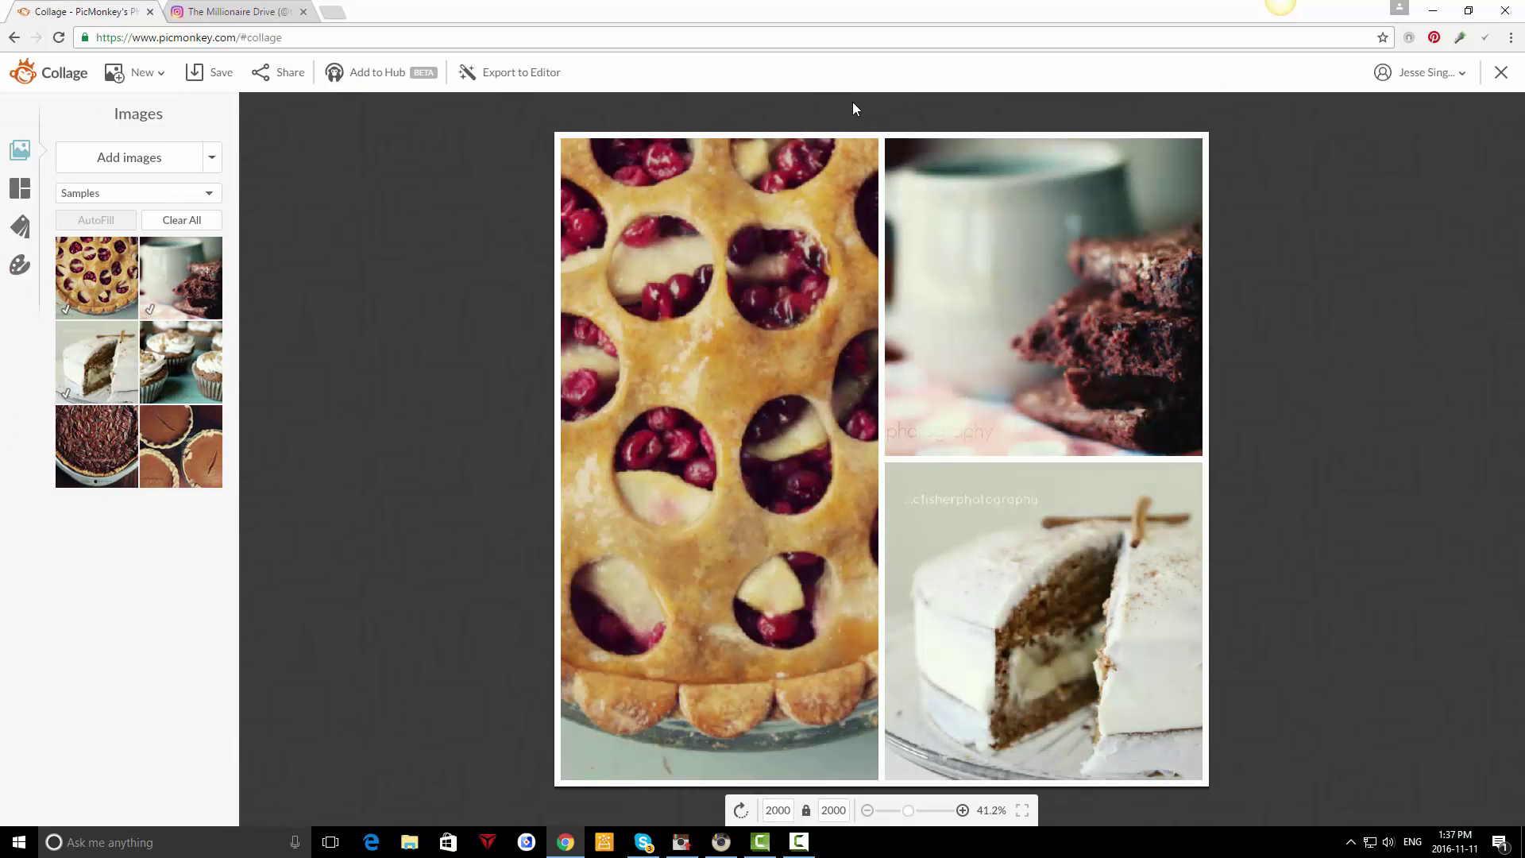
{"action": "left_click", "coordinate": [20, 189]}
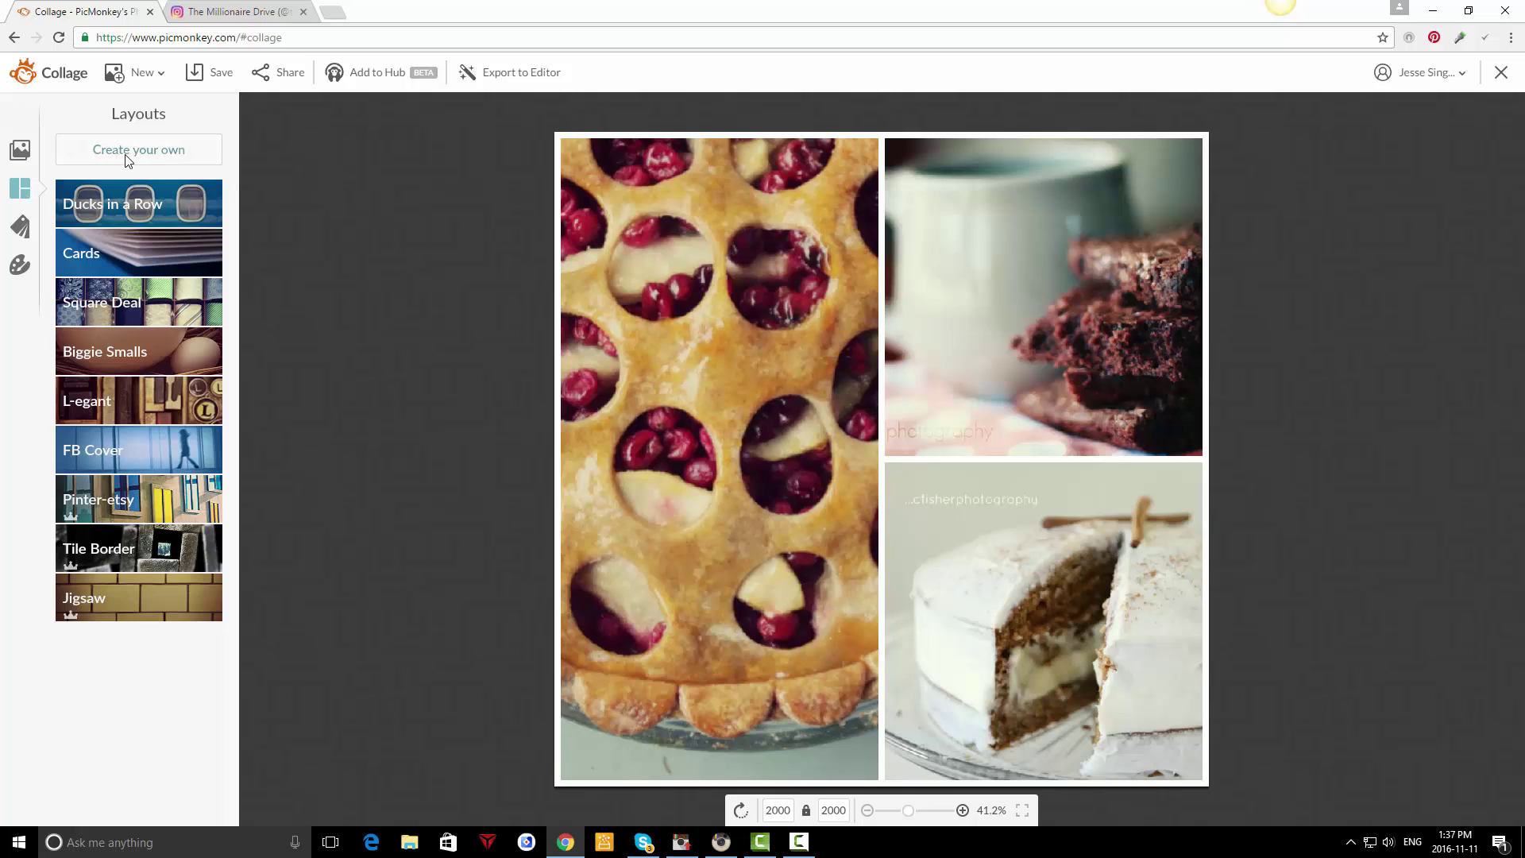
{"action": "left_click", "coordinate": [125, 159]}
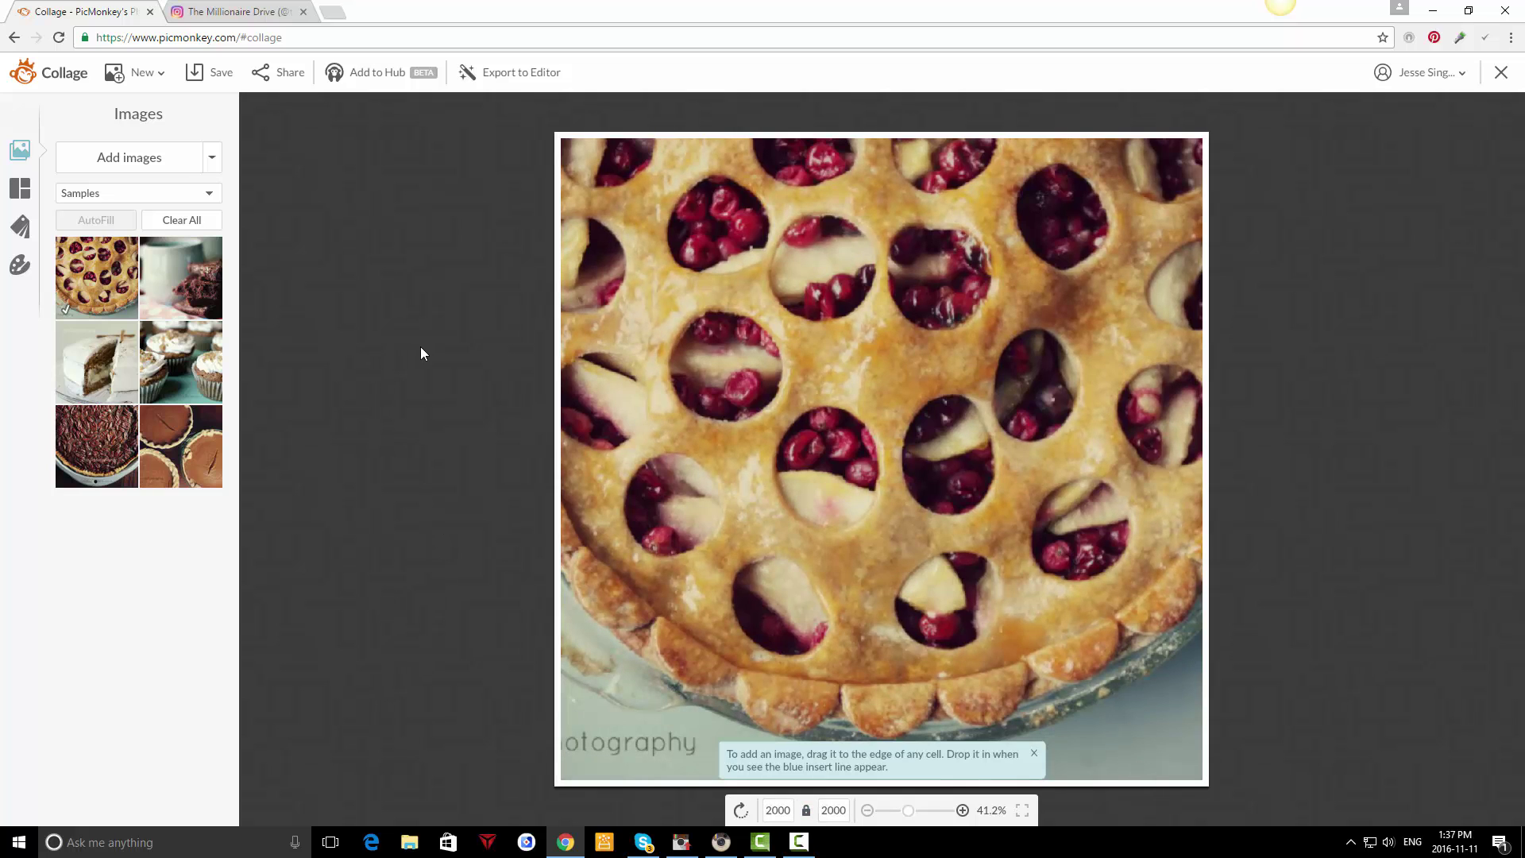
- Upload the Maldives resort night photo and drop it into the collage cell over the pie
{"action": "left_click", "coordinate": [125, 163]}
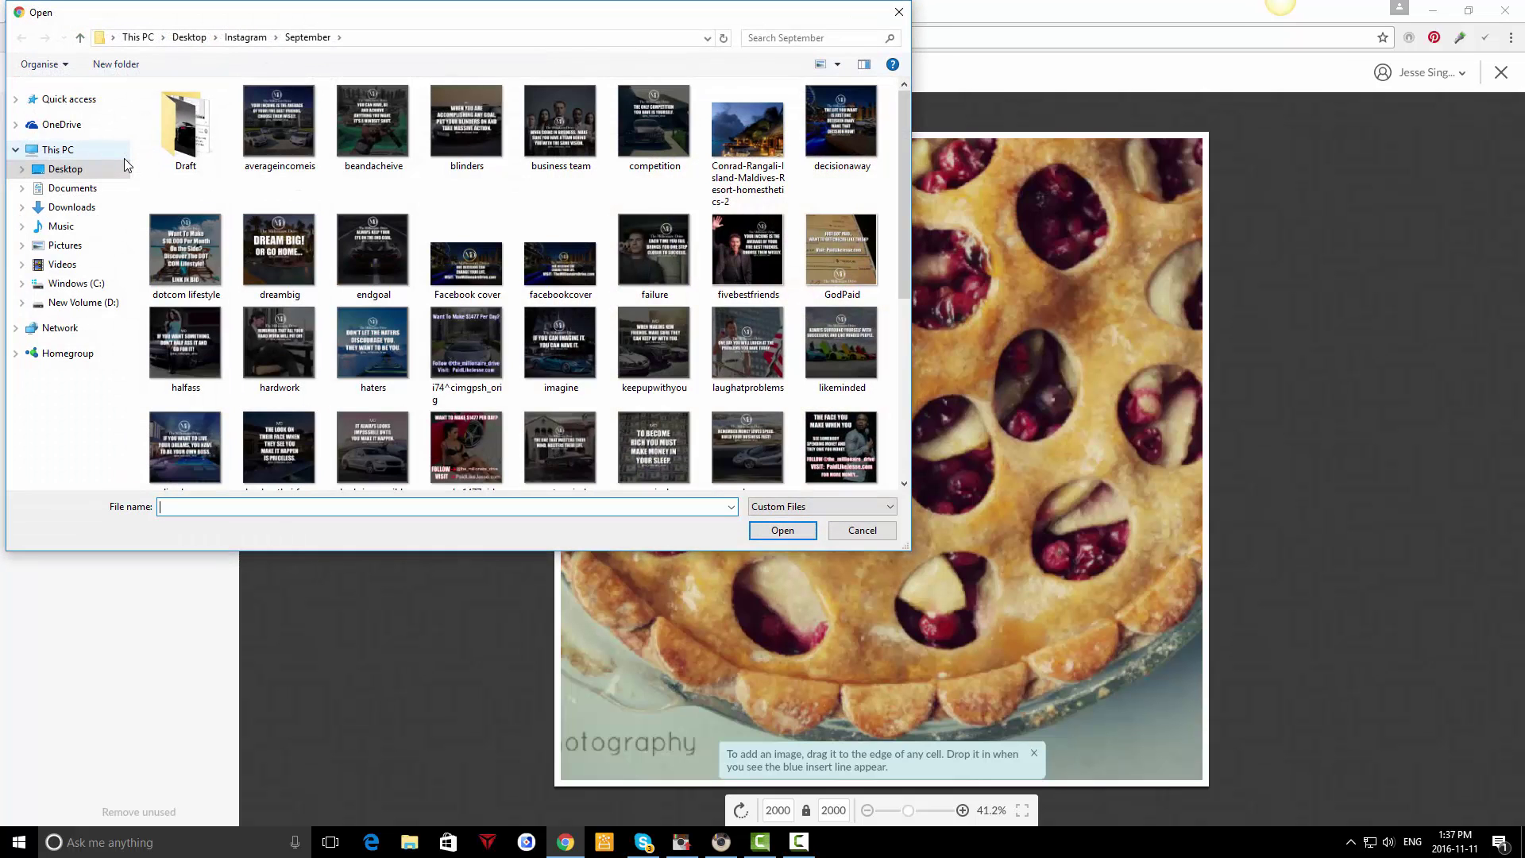
{"action": "double_click", "coordinate": [747, 139]}
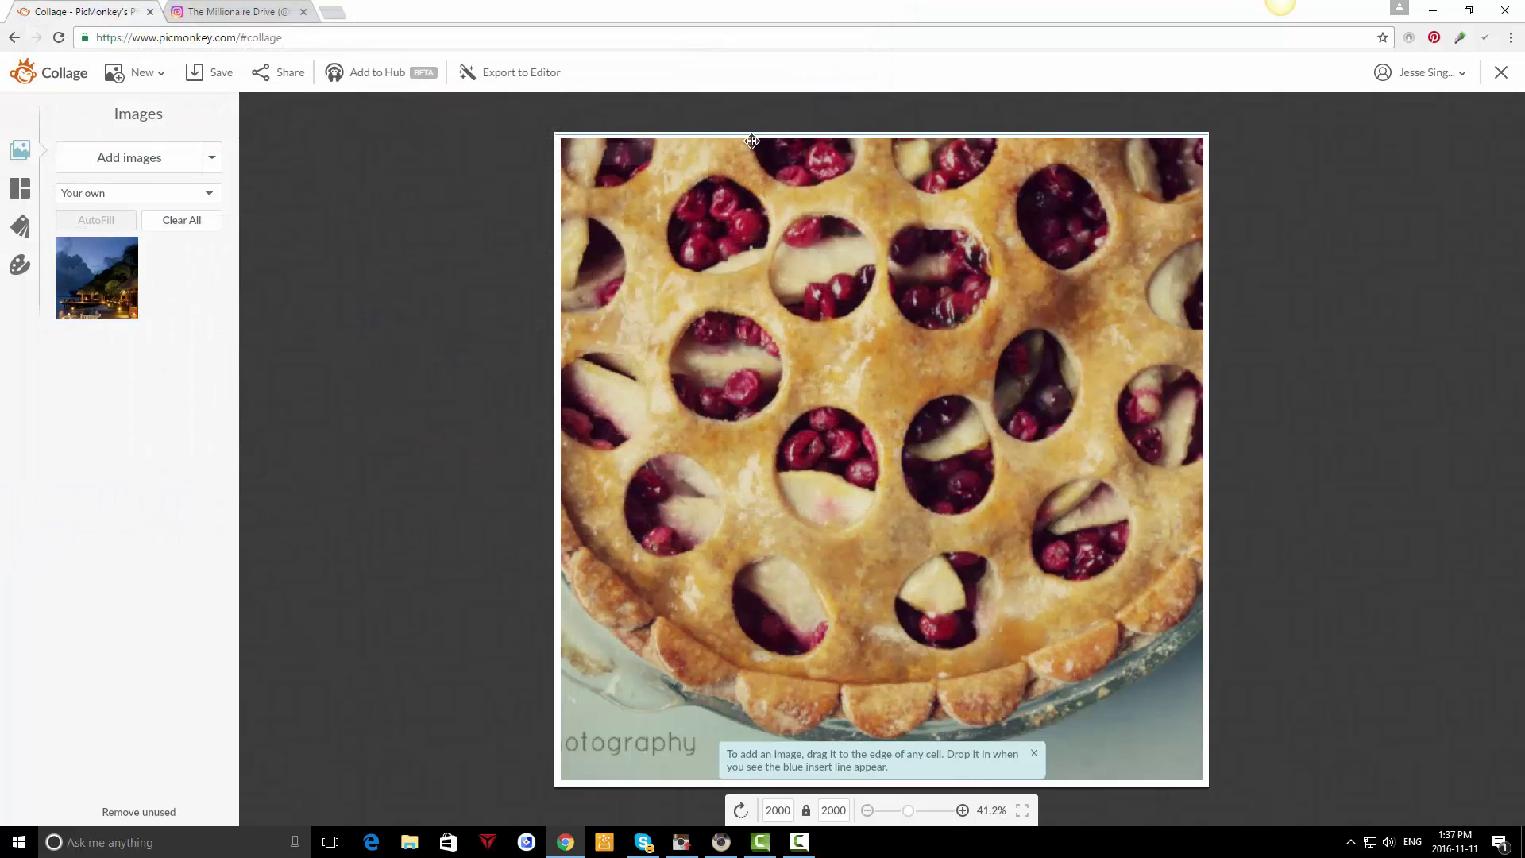
{"action": "left_click_drag", "start_coordinate": [97, 264], "coordinate": [886, 459]}
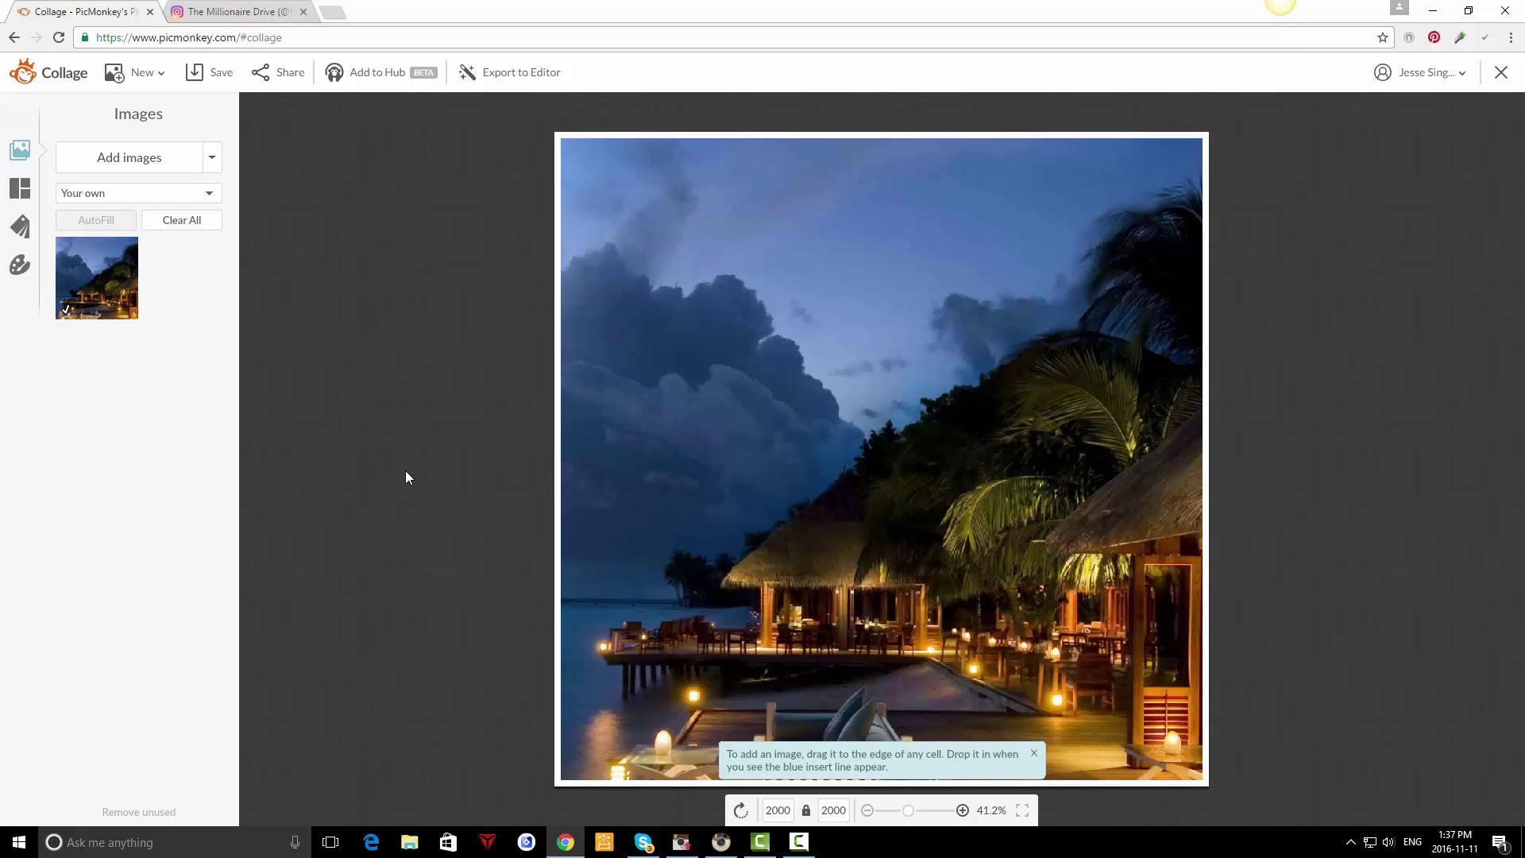
{"action": "mouse_move", "coordinate": [753, 235]}
- Export the collage to the photo Editor and bring up the Textures collection
{"action": "left_click", "coordinate": [522, 76]}
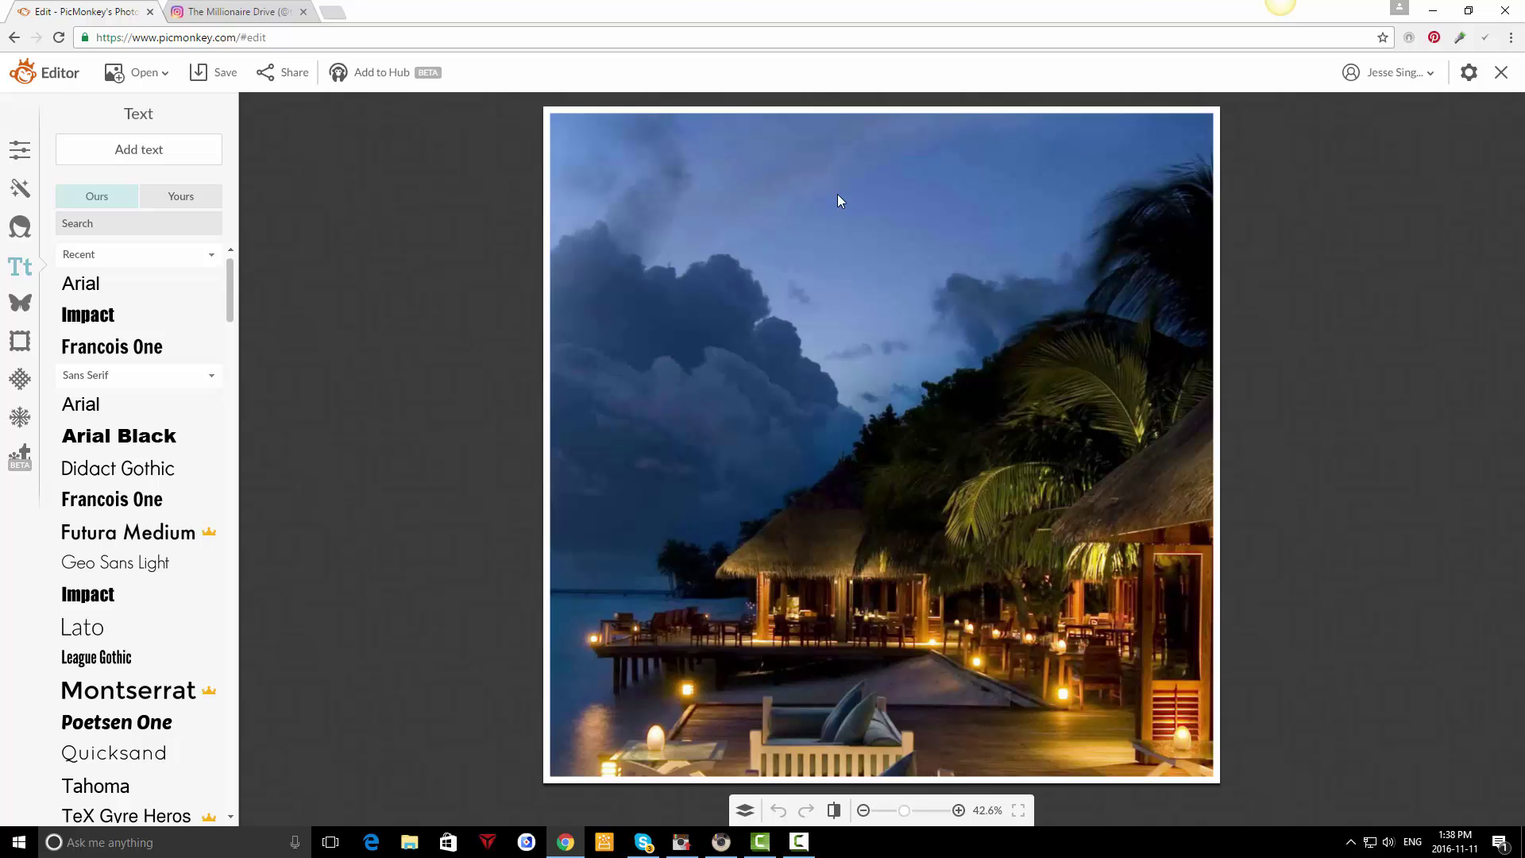
{"action": "left_click", "coordinate": [20, 381]}
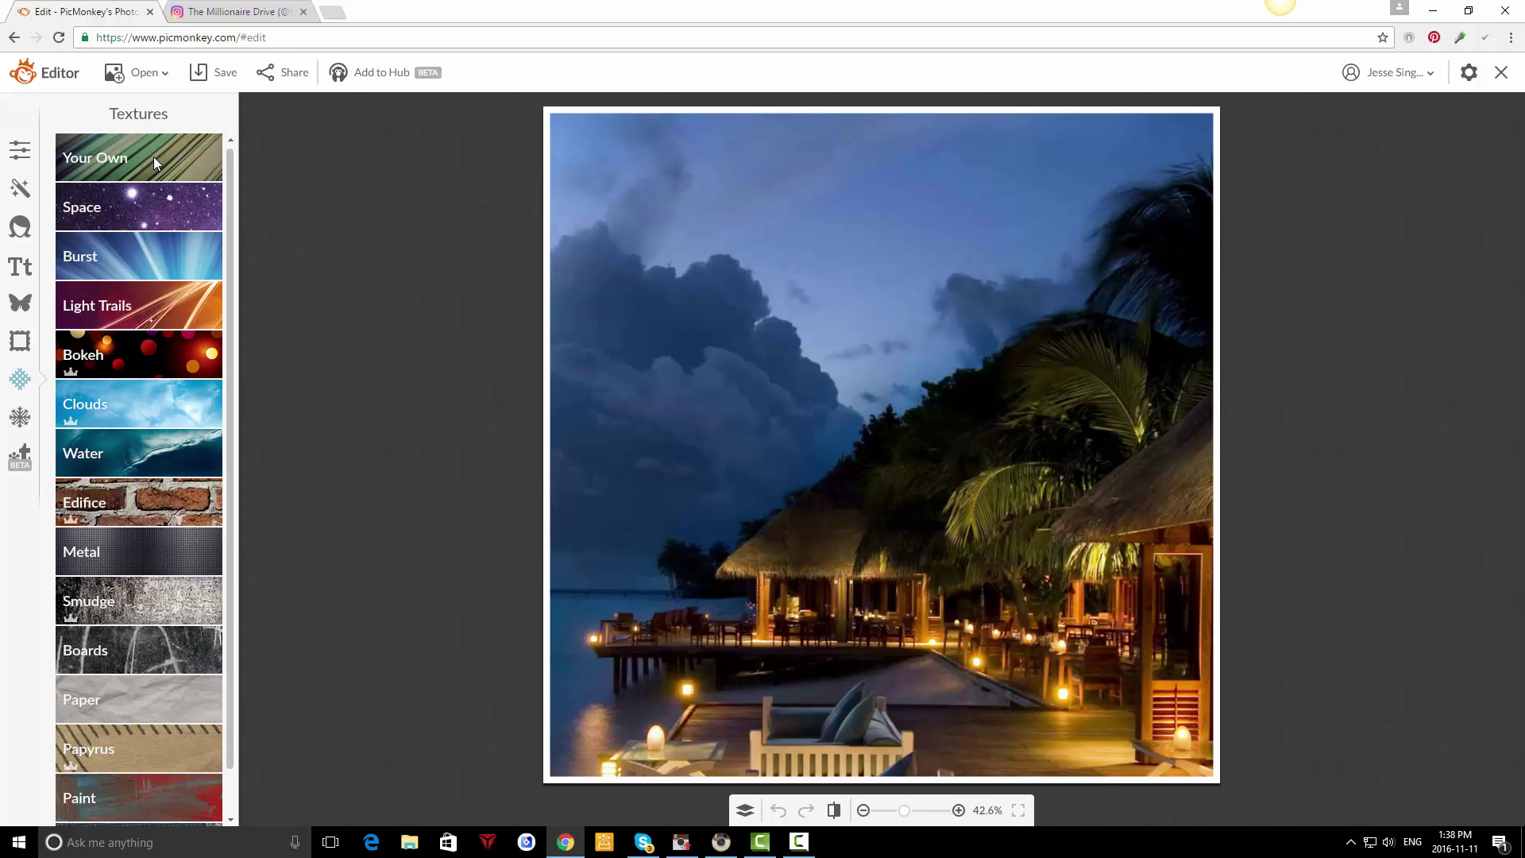
- Apply the Your Own texture with Difference blend mode, faded to 72%
{"action": "left_click", "coordinate": [131, 159]}
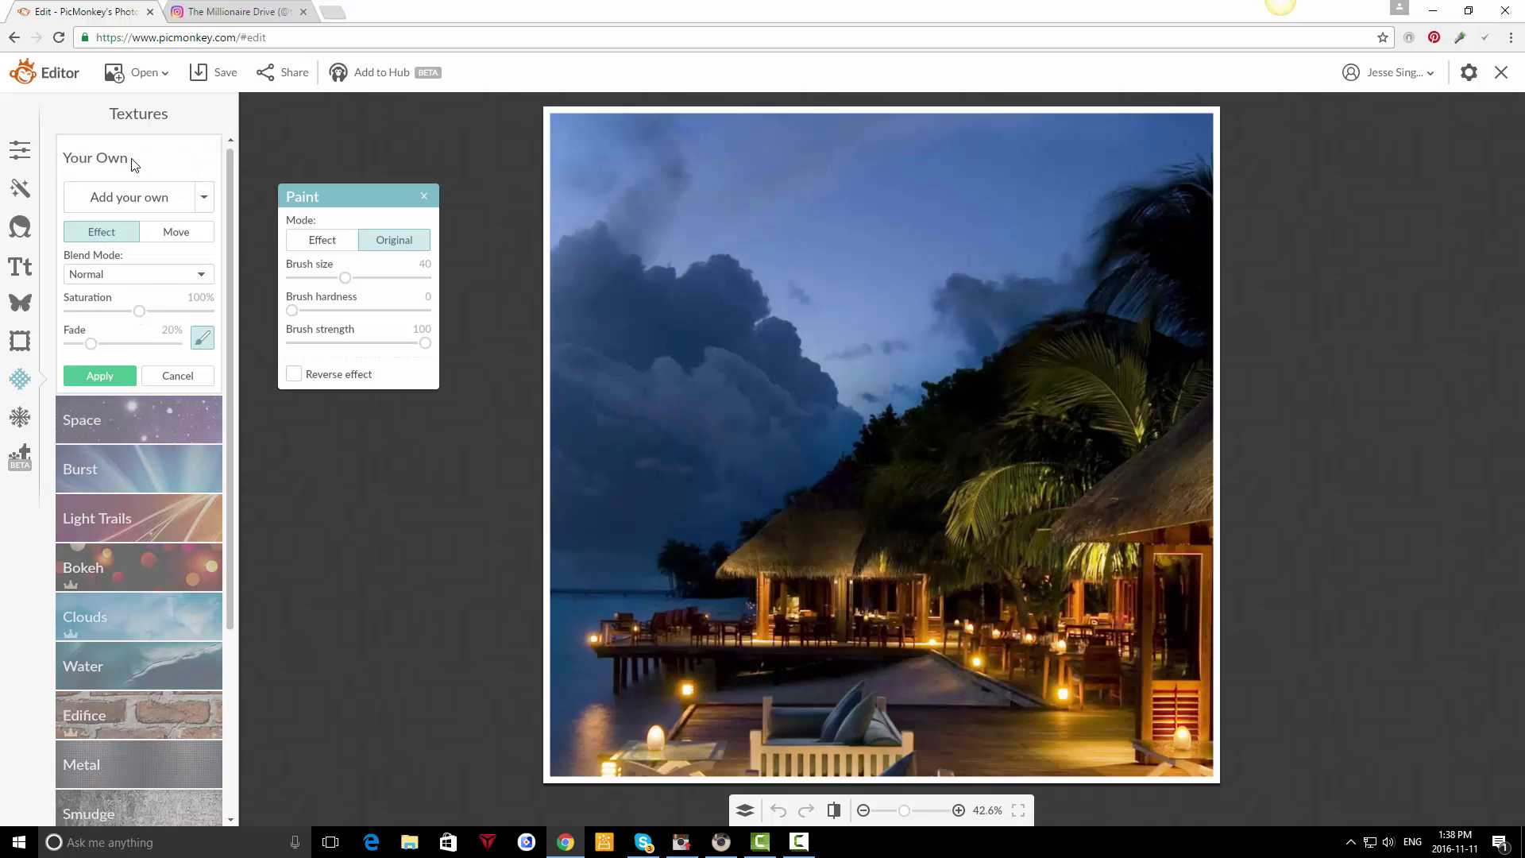
{"action": "left_click", "coordinate": [113, 276]}
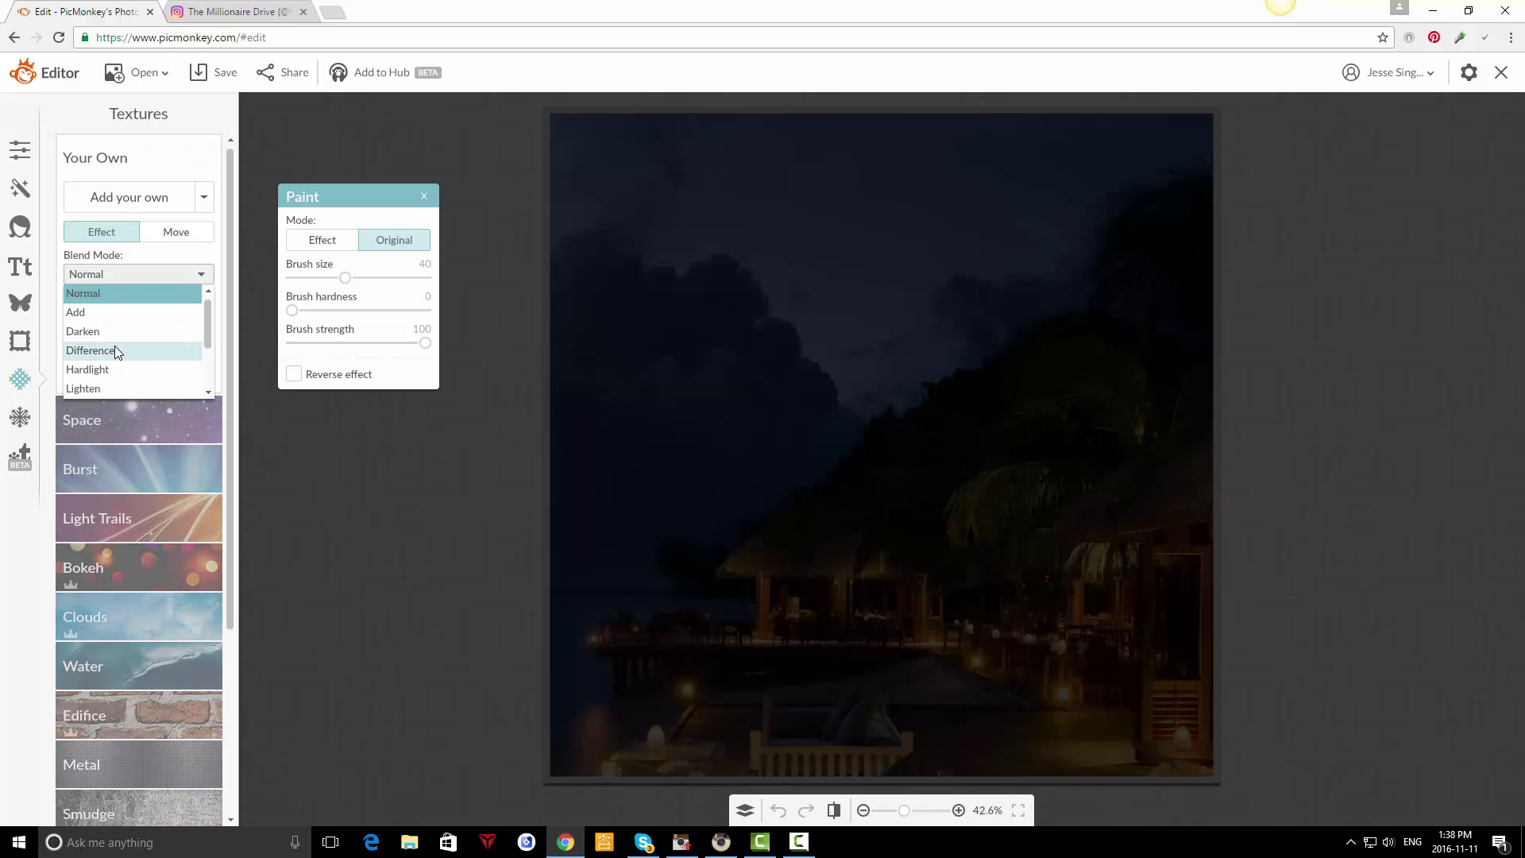
{"action": "left_click", "coordinate": [114, 350]}
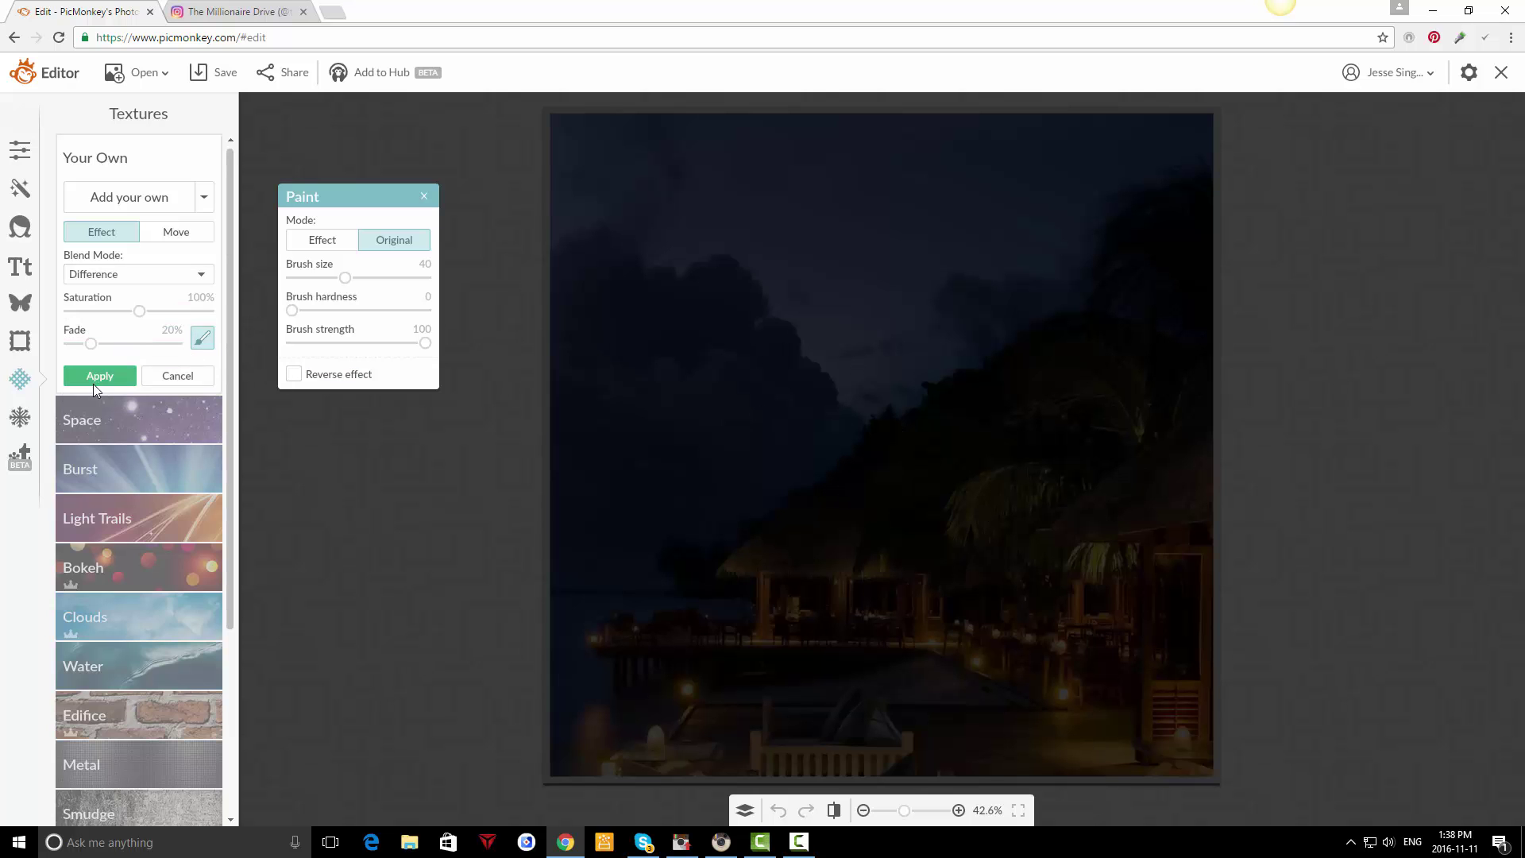
{"action": "left_click_drag", "start_coordinate": [91, 350], "coordinate": [149, 351]}
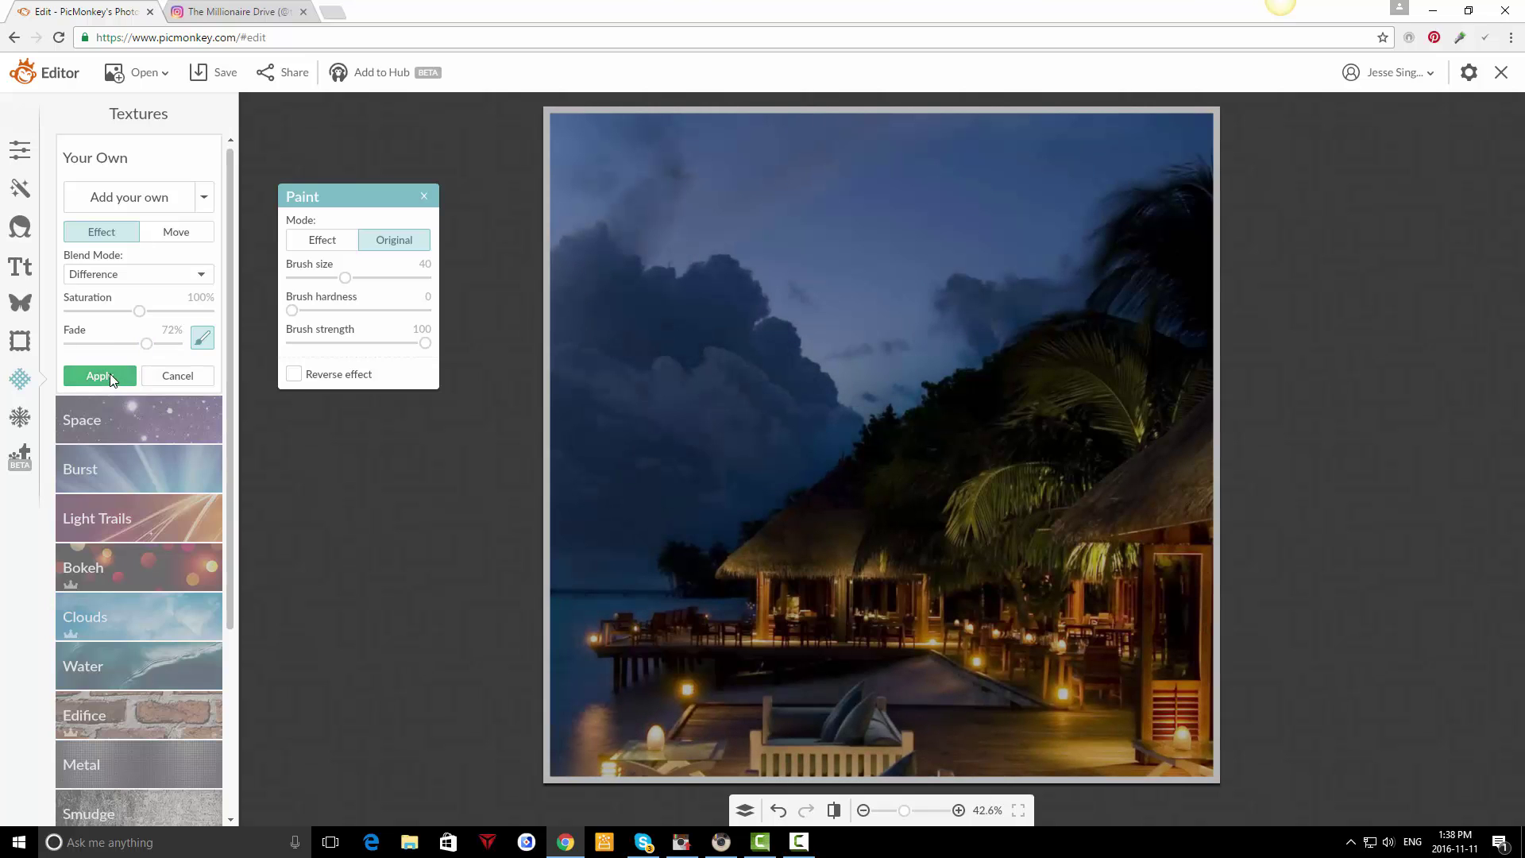
{"action": "left_click", "coordinate": [99, 376]}
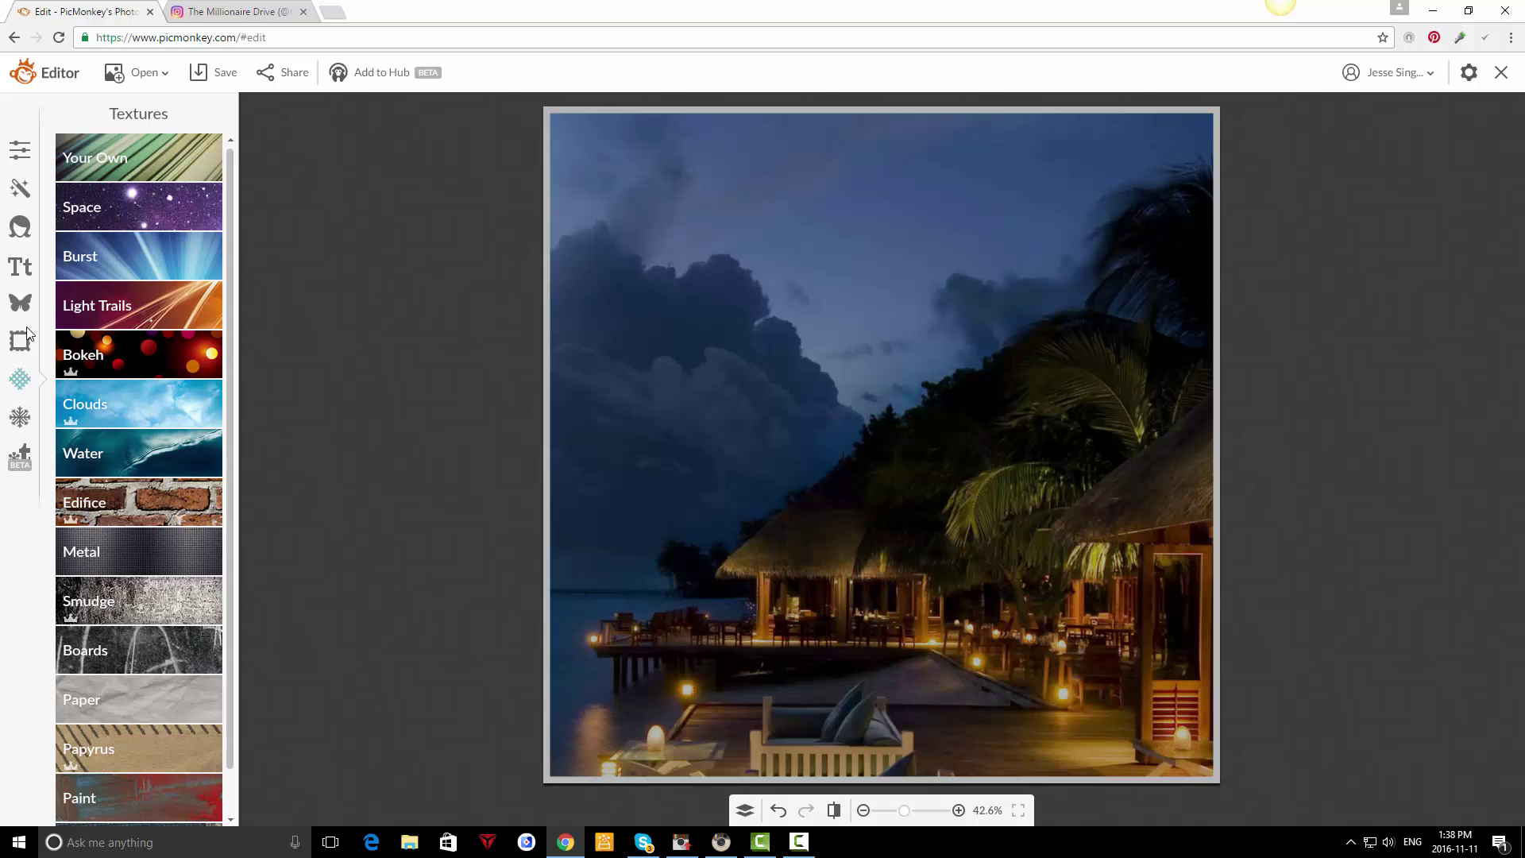
{"action": "left_click", "coordinate": [22, 304]}
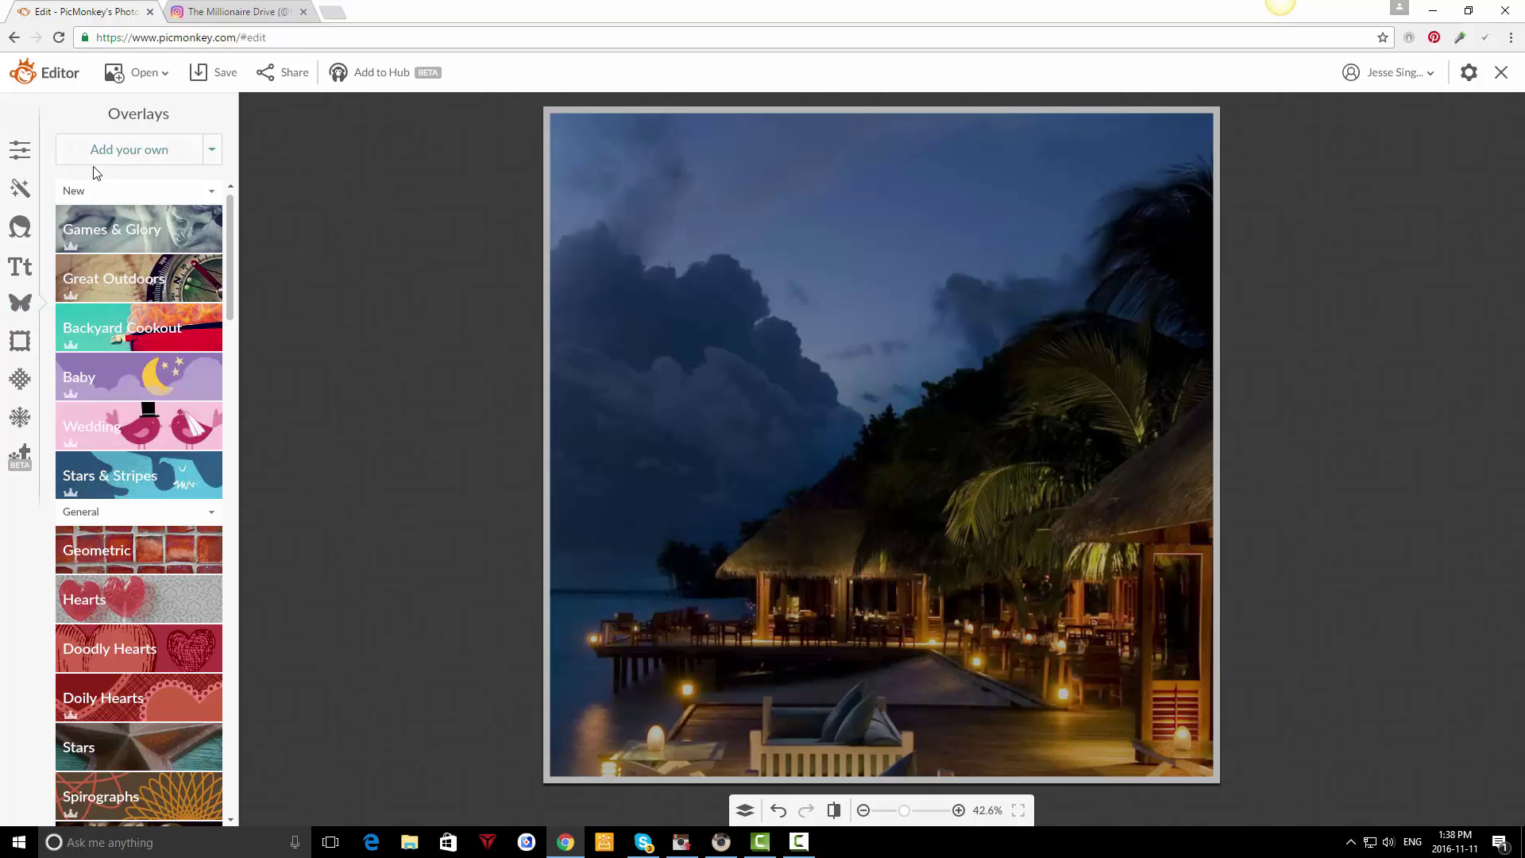
- Add the MD logo from Pictures > The Millionaire Drive, colour it white, shrink it, place it top centre
{"action": "left_click", "coordinate": [112, 149]}
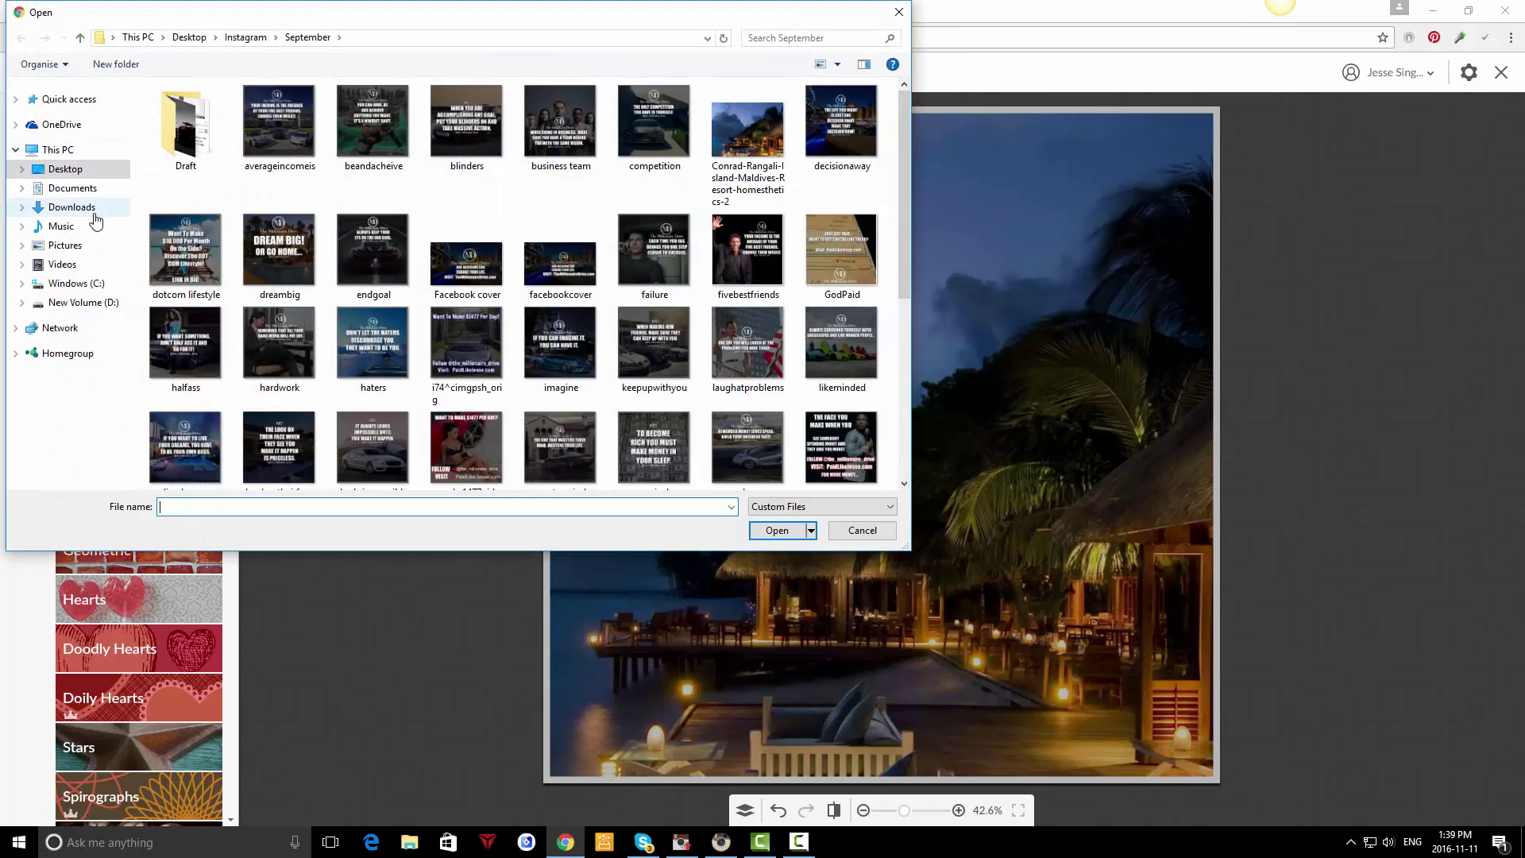
{"action": "left_click", "coordinate": [65, 245]}
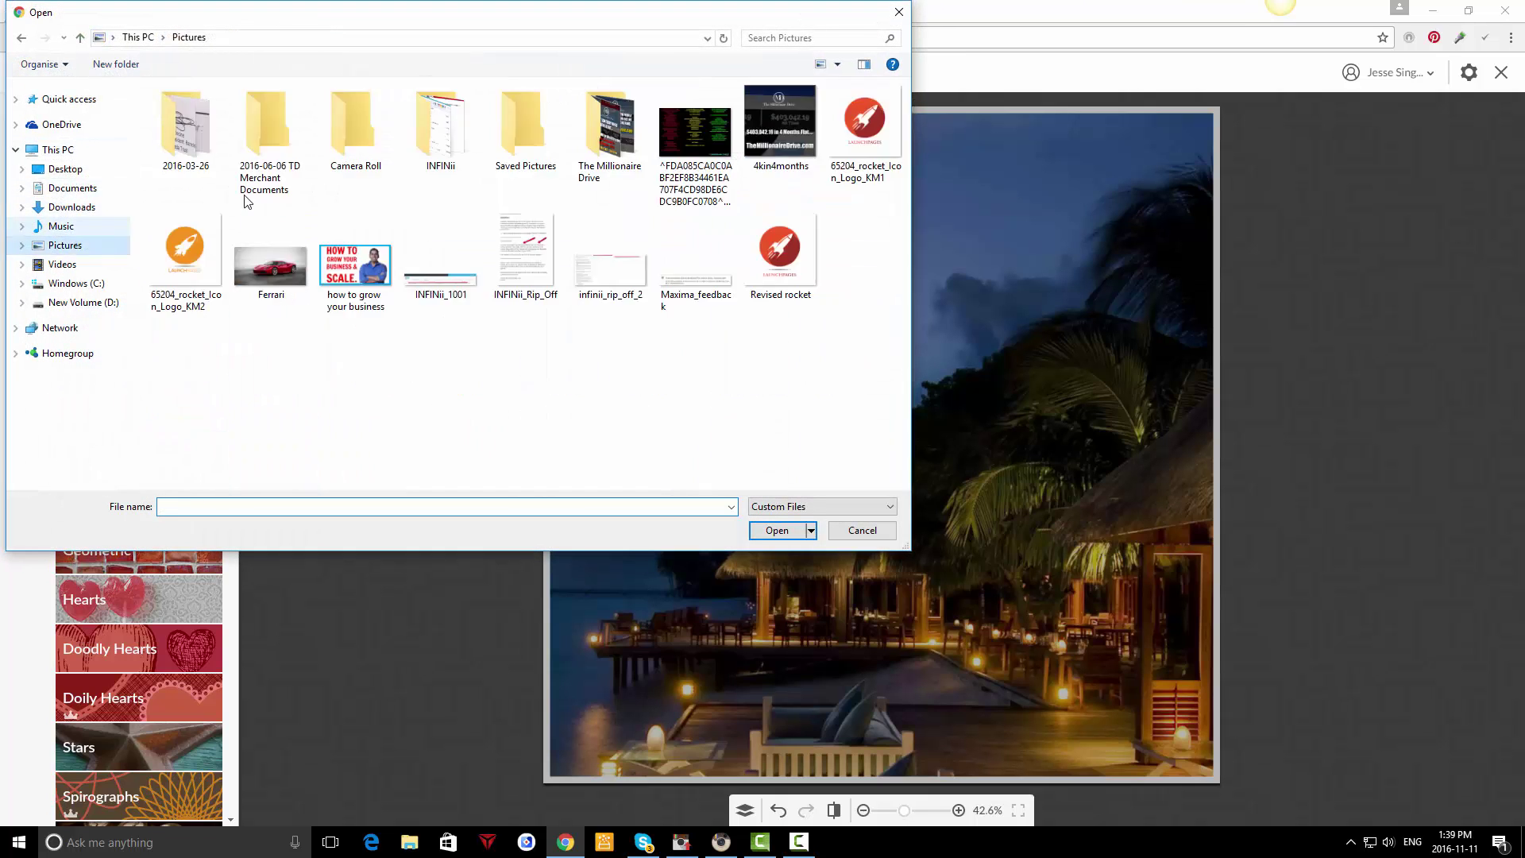
{"action": "double_click", "coordinate": [610, 135]}
{"action": "double_click", "coordinate": [685, 150]}
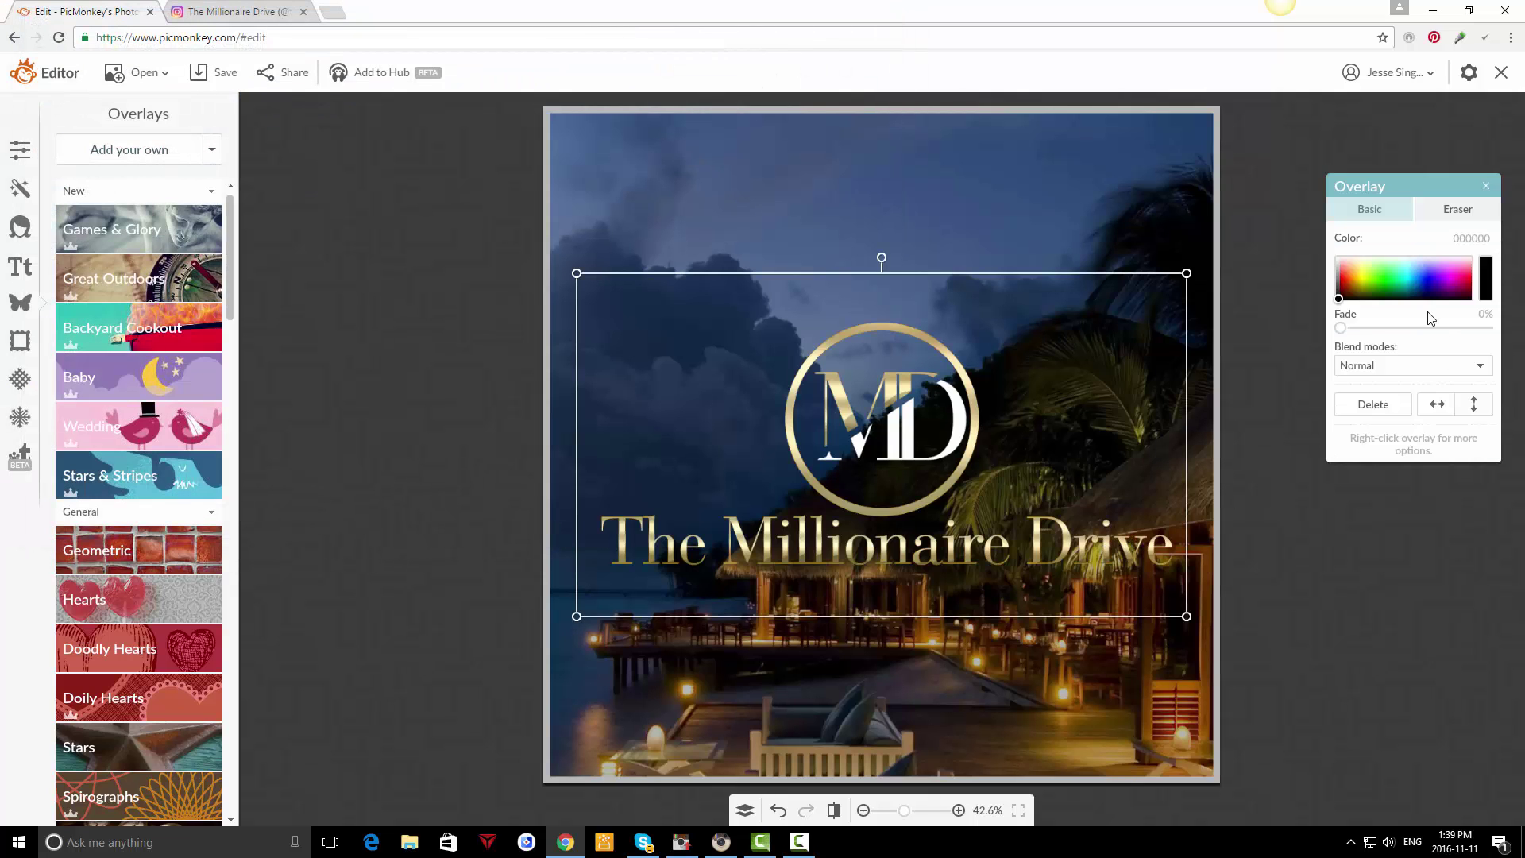
{"action": "left_click_drag", "start_coordinate": [1341, 298], "coordinate": [1336, 258]}
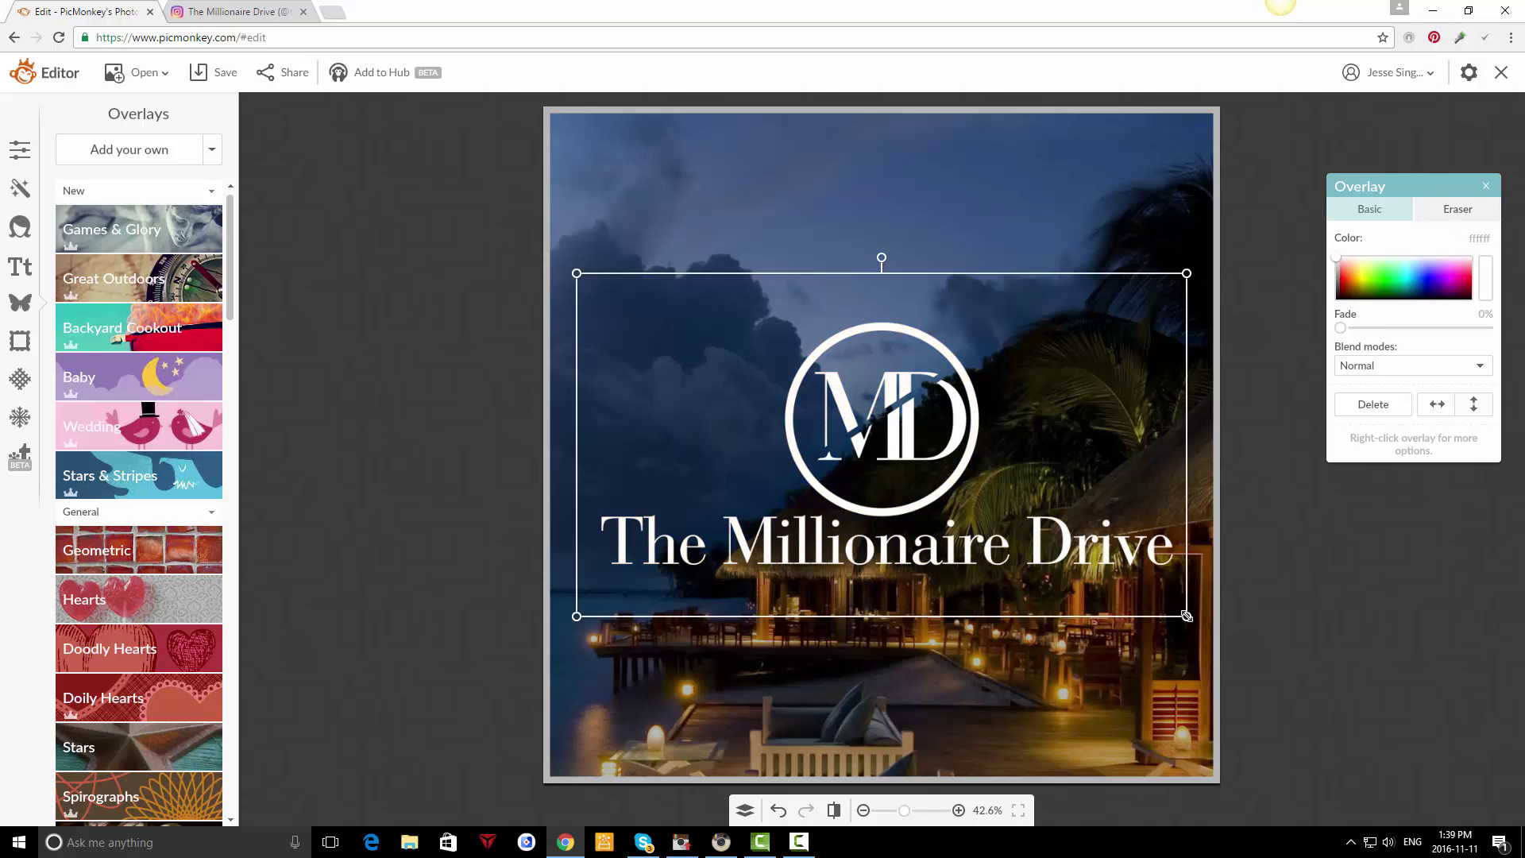
{"action": "left_click_drag", "start_coordinate": [1186, 616], "coordinate": [1010, 472]}
{"action": "left_click_drag", "start_coordinate": [857, 372], "coordinate": [976, 216]}
{"action": "left_click", "coordinate": [460, 287]}
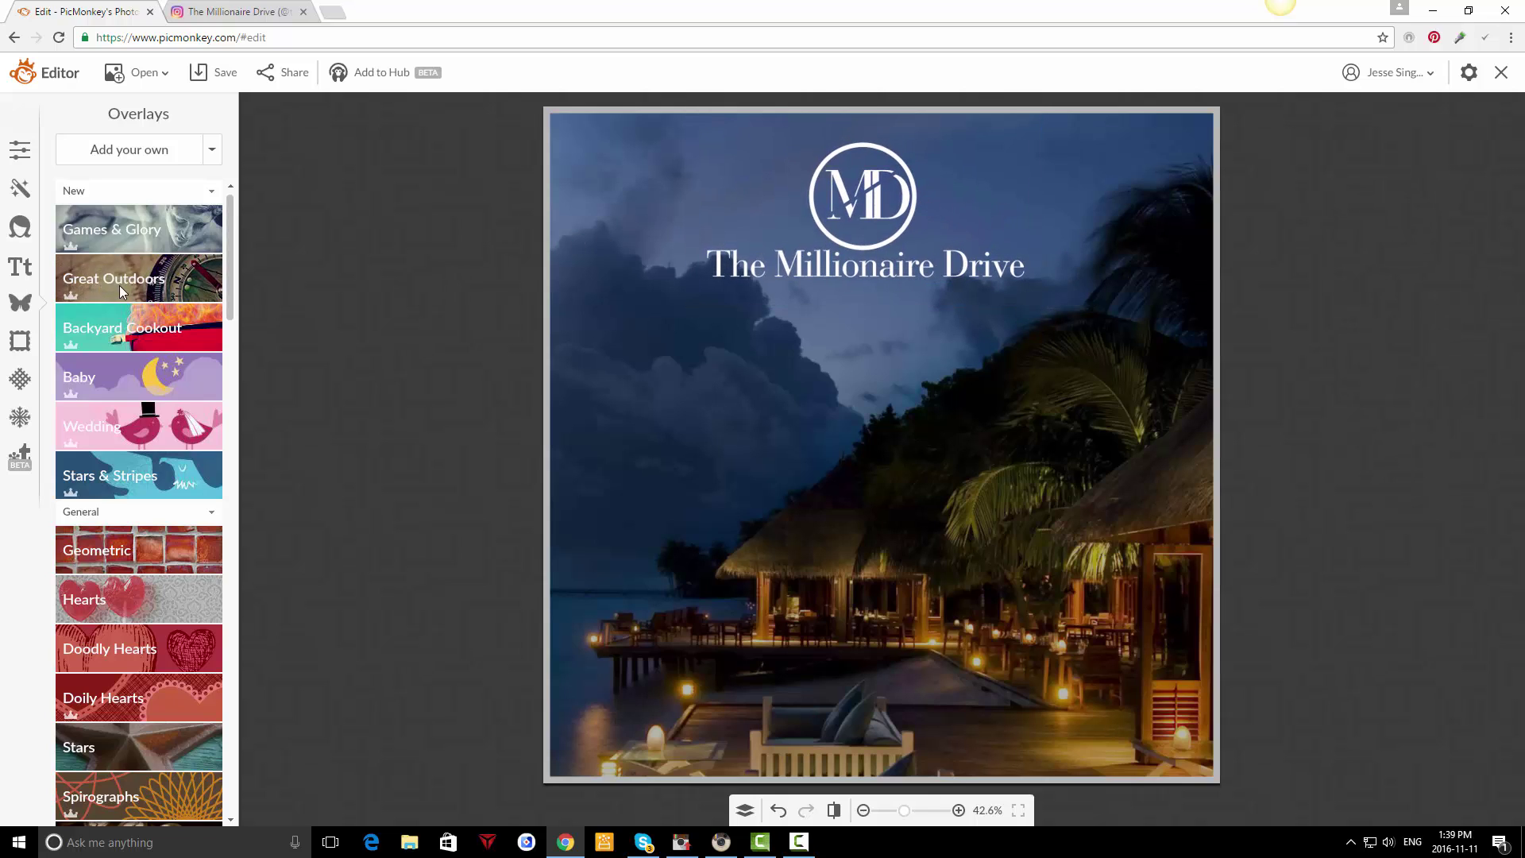
- Add an Impact text box at size 125 and move it just below the logo's title
{"action": "left_click", "coordinate": [20, 268]}
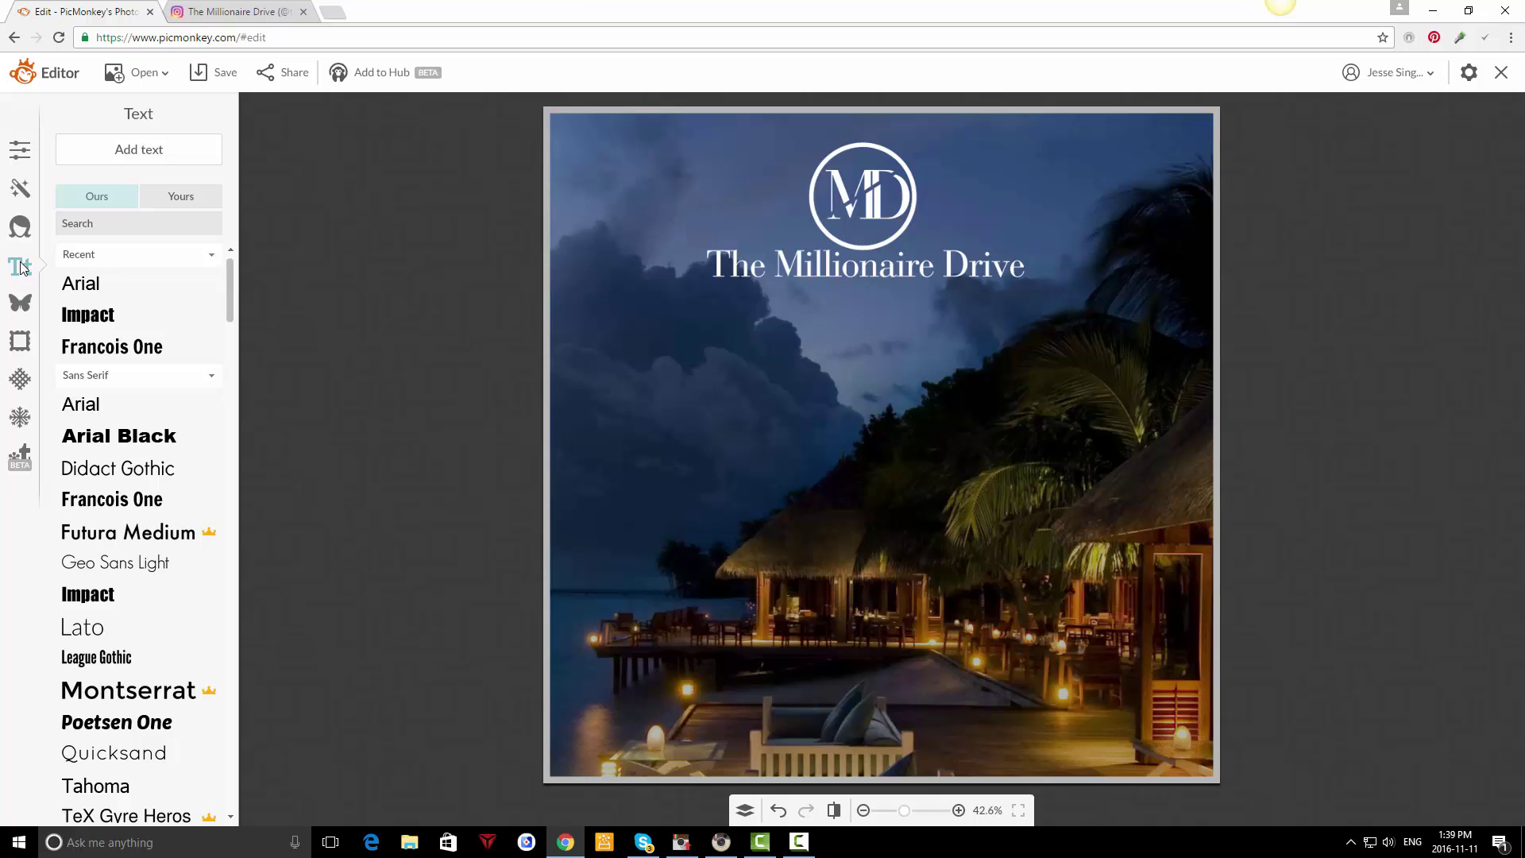
{"action": "scroll", "coordinate": [178, 422], "scroll_direction": "down", "scroll_amount": 2}
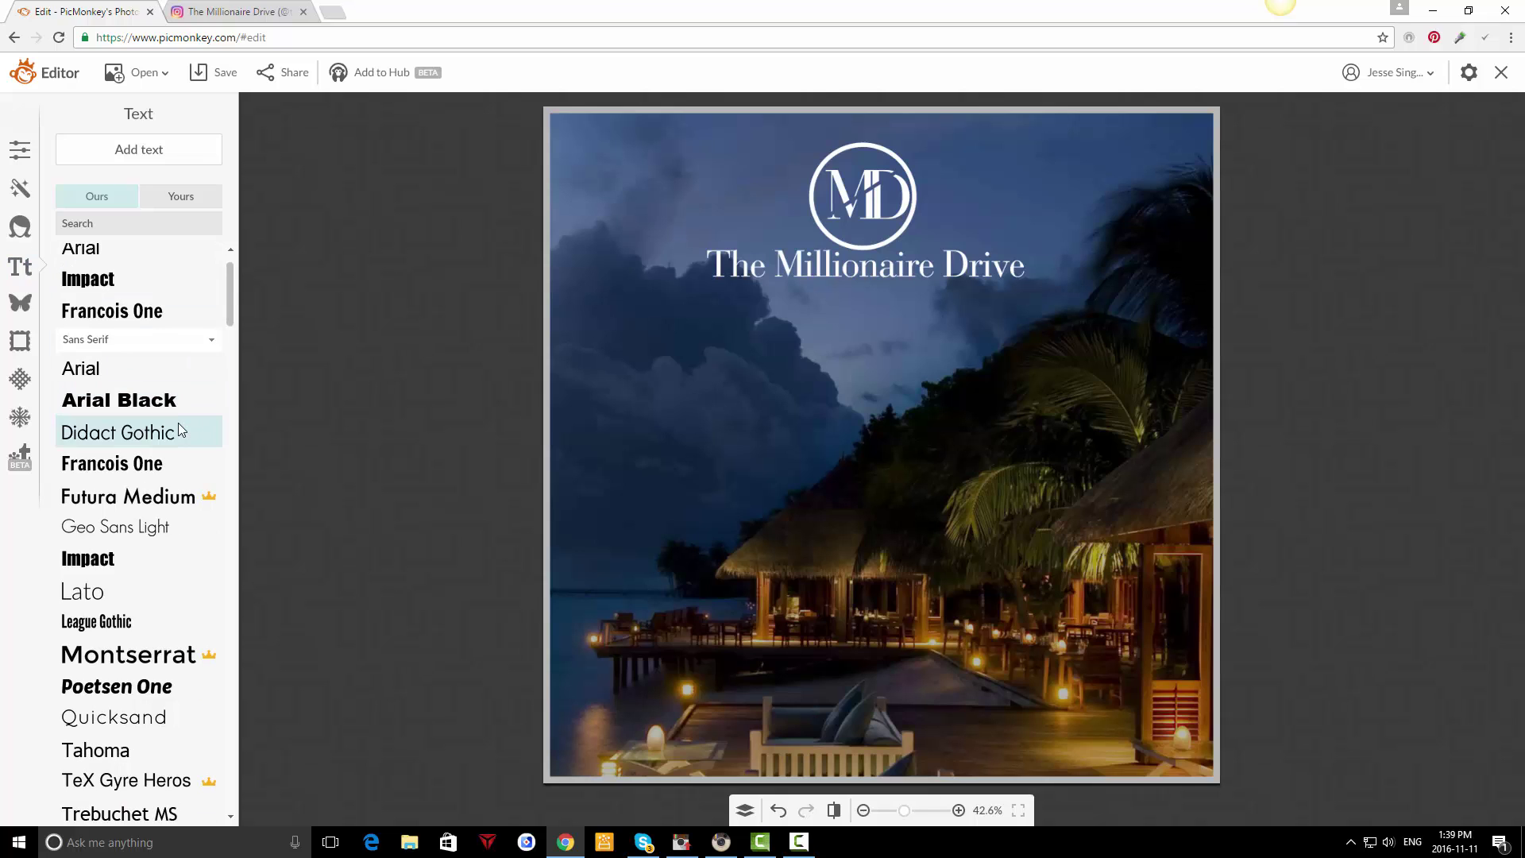
{"action": "scroll", "coordinate": [193, 663], "scroll_direction": "up", "scroll_amount": 2}
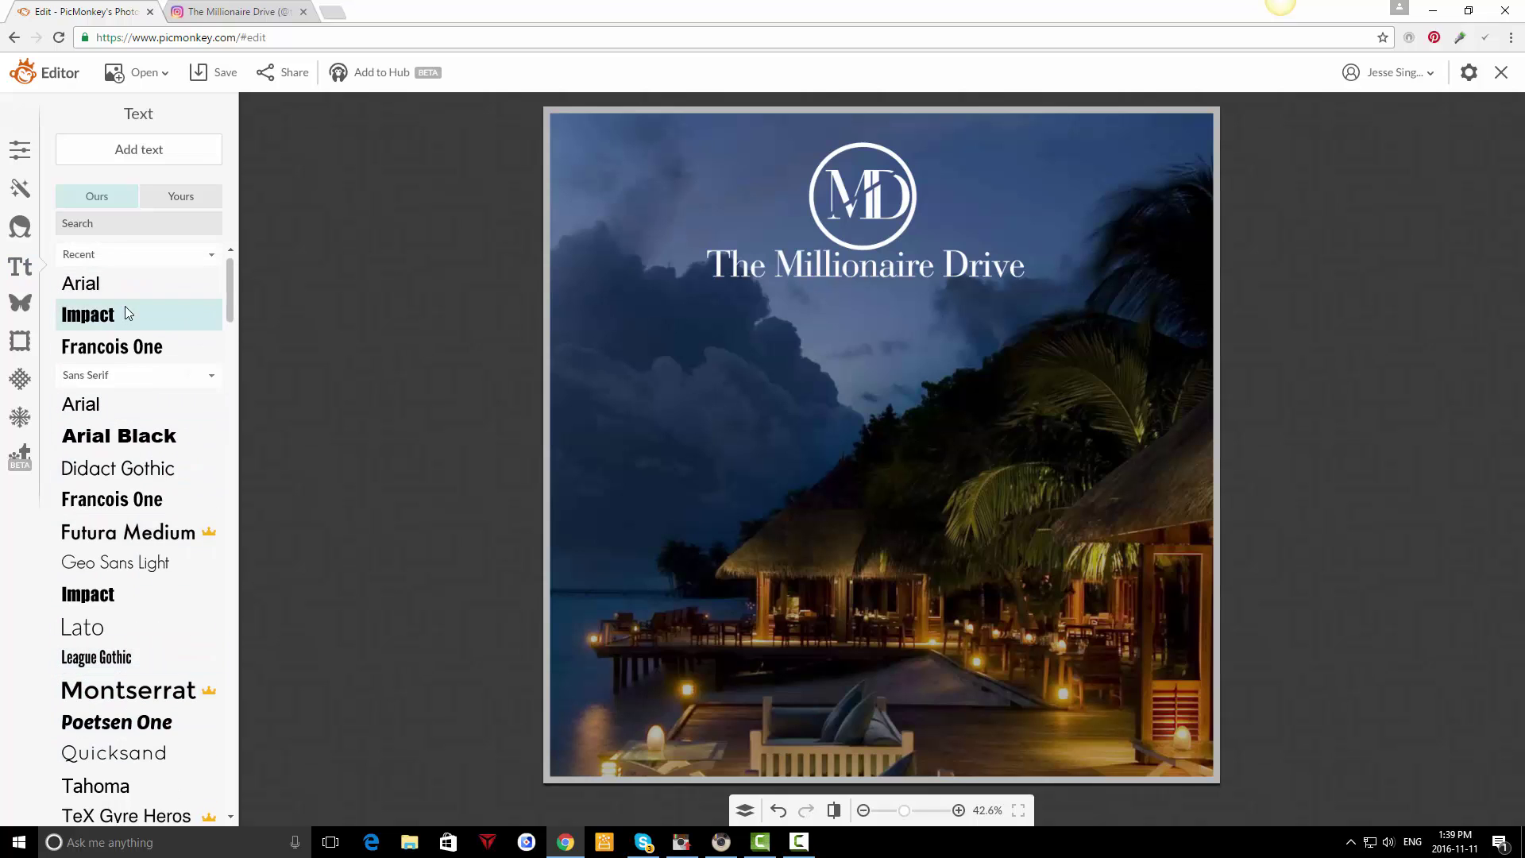
{"action": "left_click", "coordinate": [126, 306]}
{"action": "left_click", "coordinate": [159, 151]}
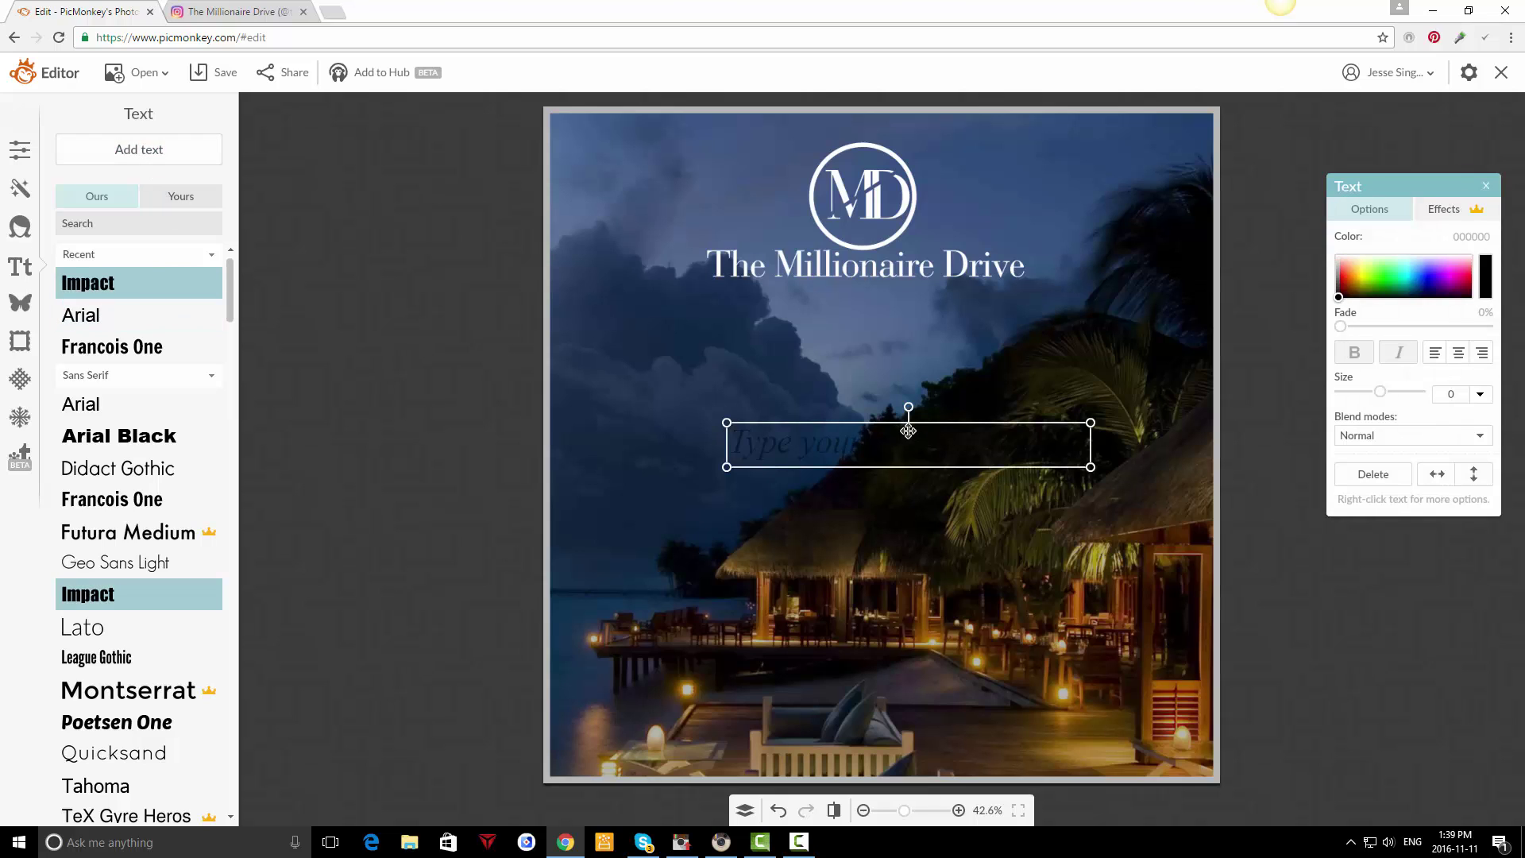
{"action": "left_click_drag", "start_coordinate": [907, 433], "coordinate": [860, 320]}
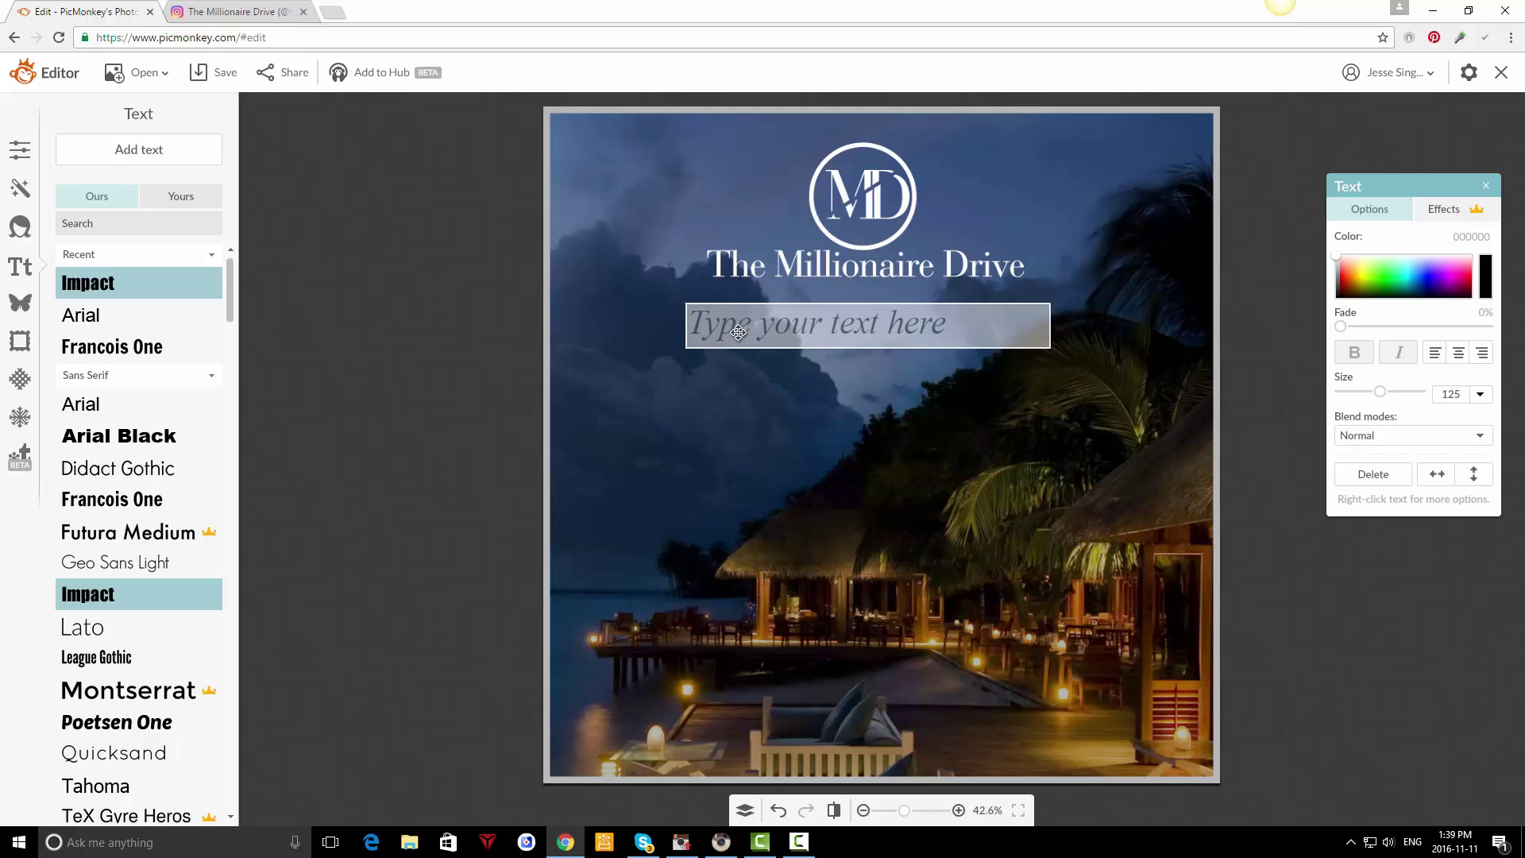
{"action": "left_click", "coordinate": [238, 11]}
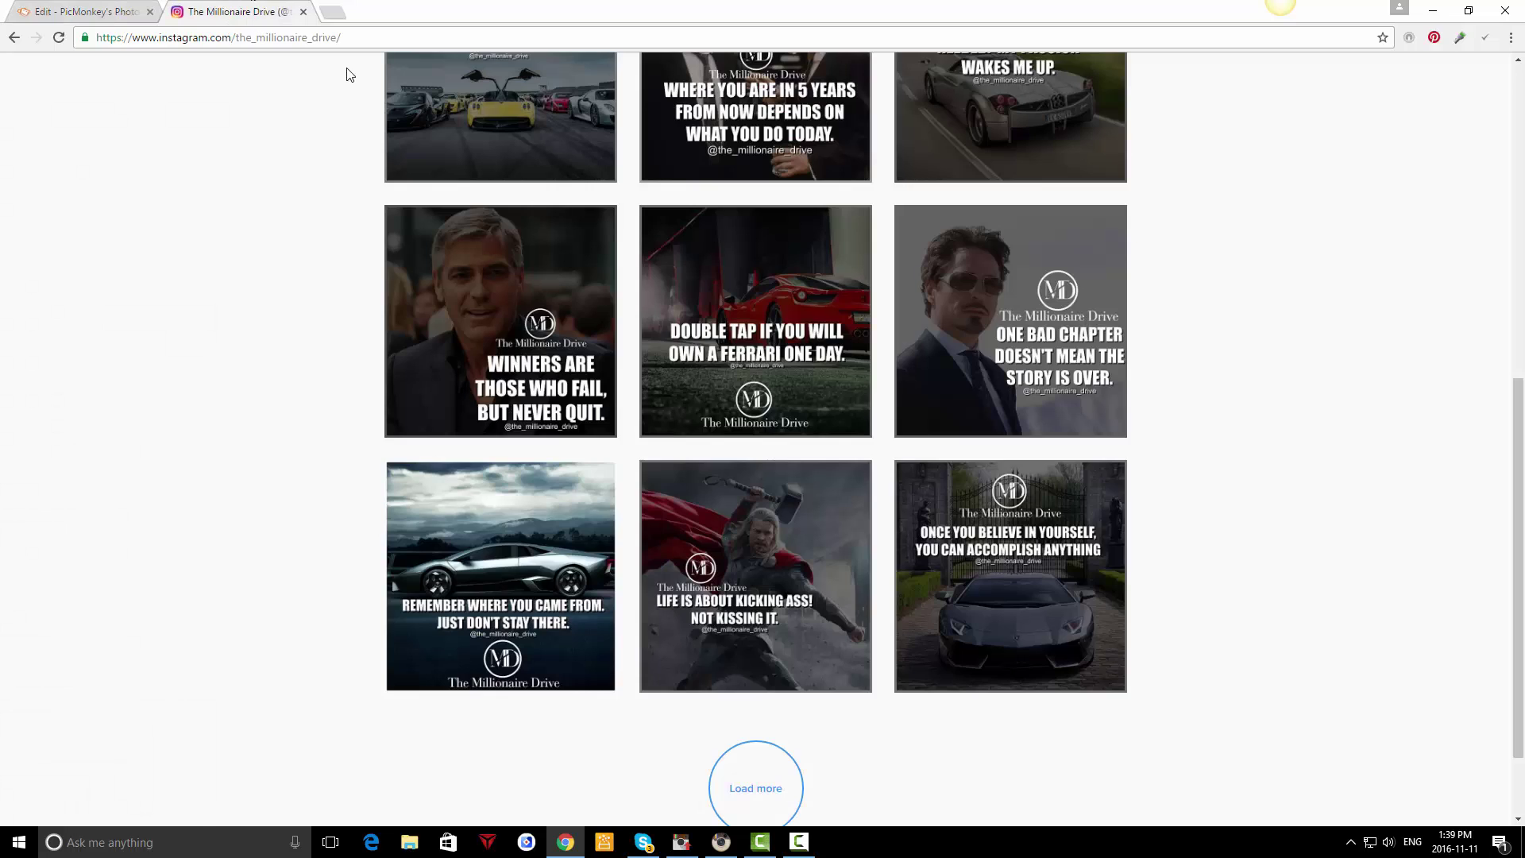
{"action": "left_click", "coordinate": [755, 787]}
{"action": "scroll", "coordinate": [779, 762], "scroll_direction": "down", "scroll_amount": 12}
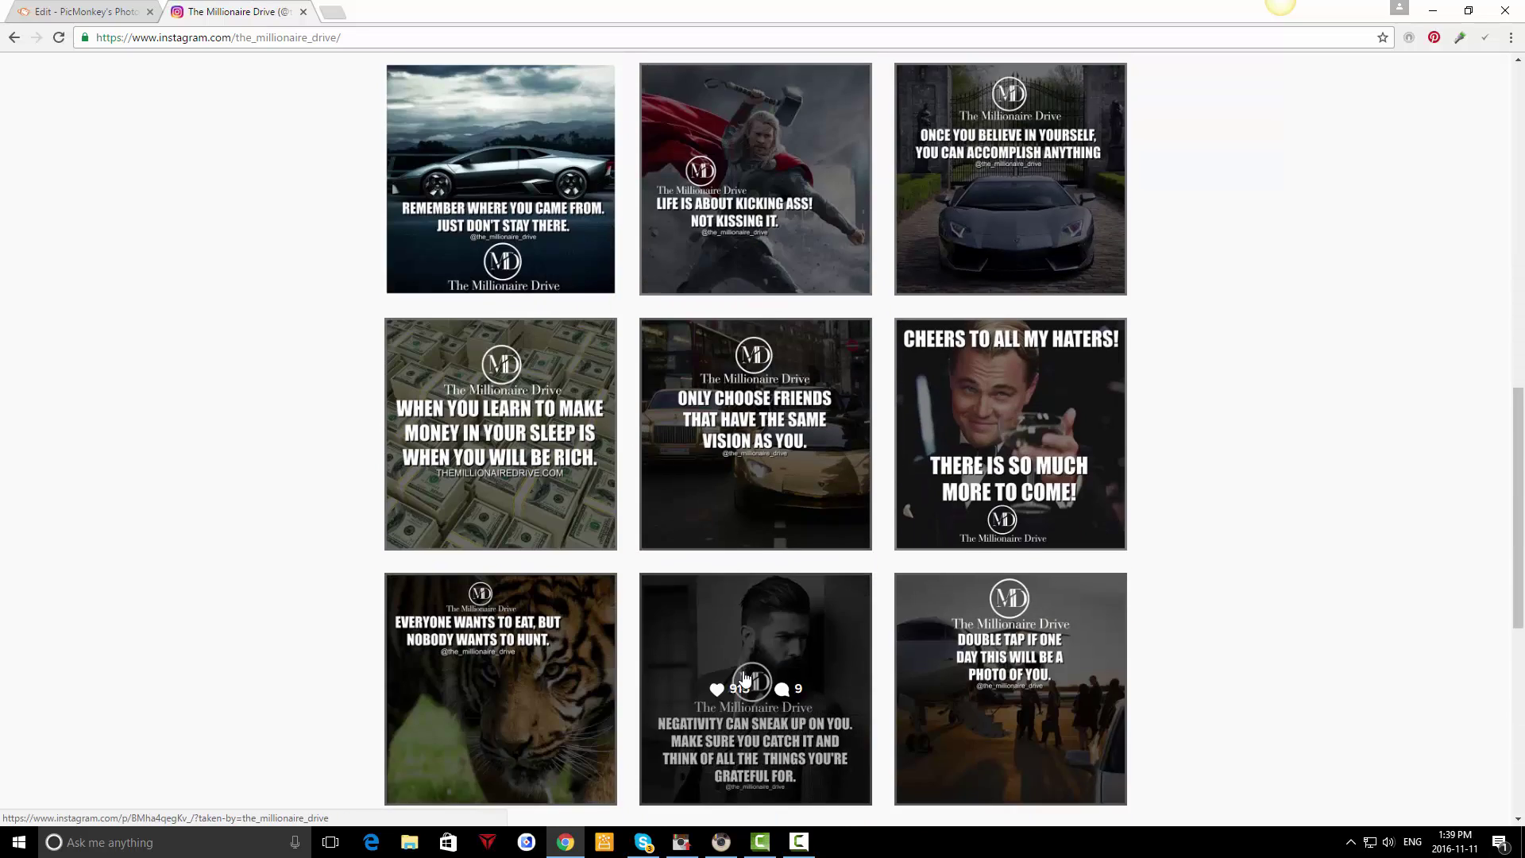
{"action": "scroll", "coordinate": [744, 680], "scroll_direction": "down", "scroll_amount": 20}
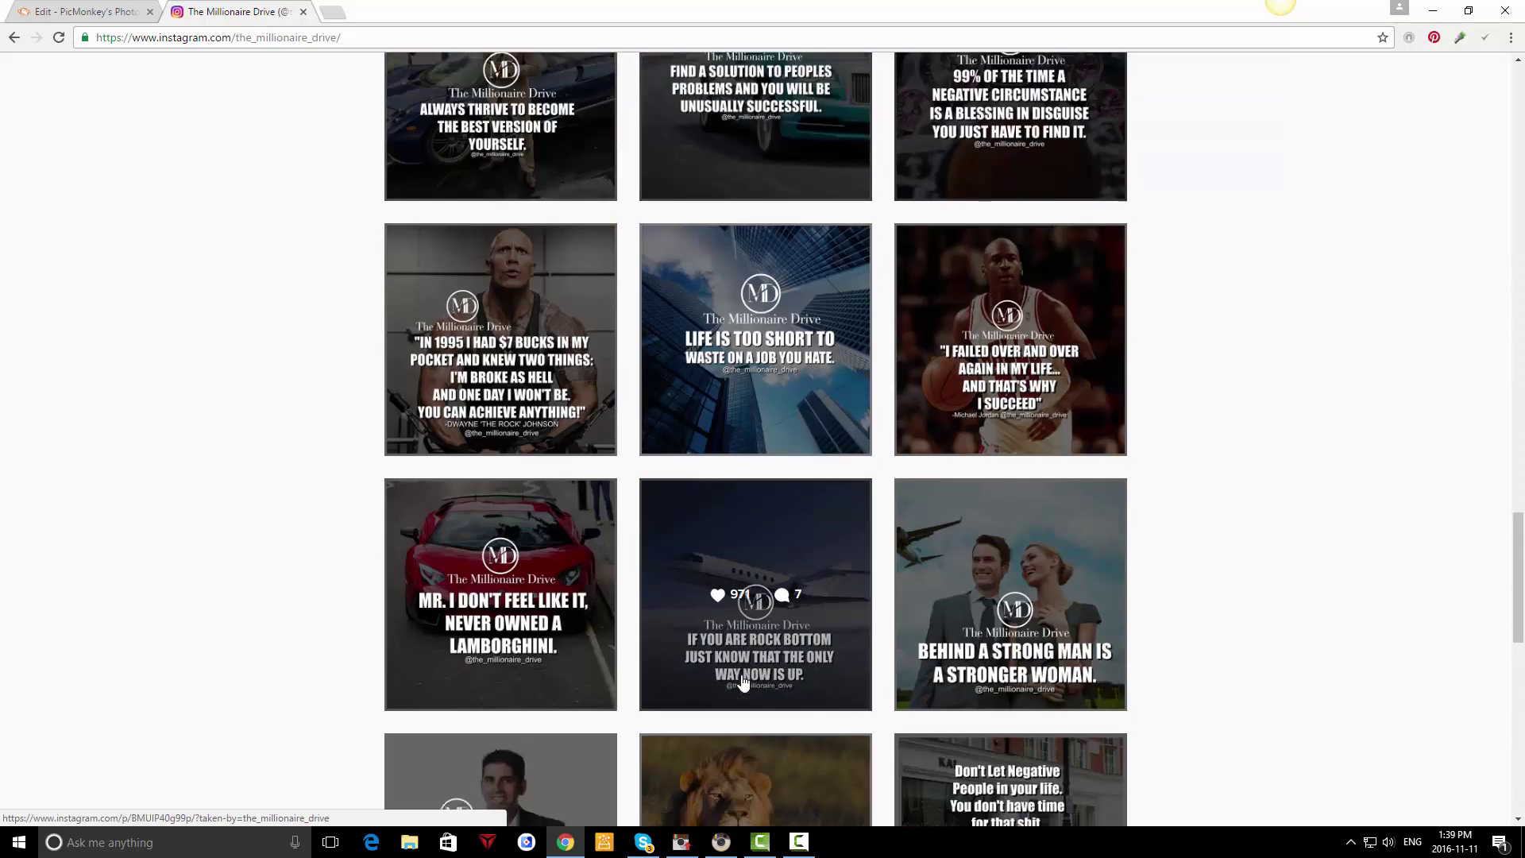
{"action": "scroll", "coordinate": [586, 619], "scroll_direction": "down", "scroll_amount": 13}
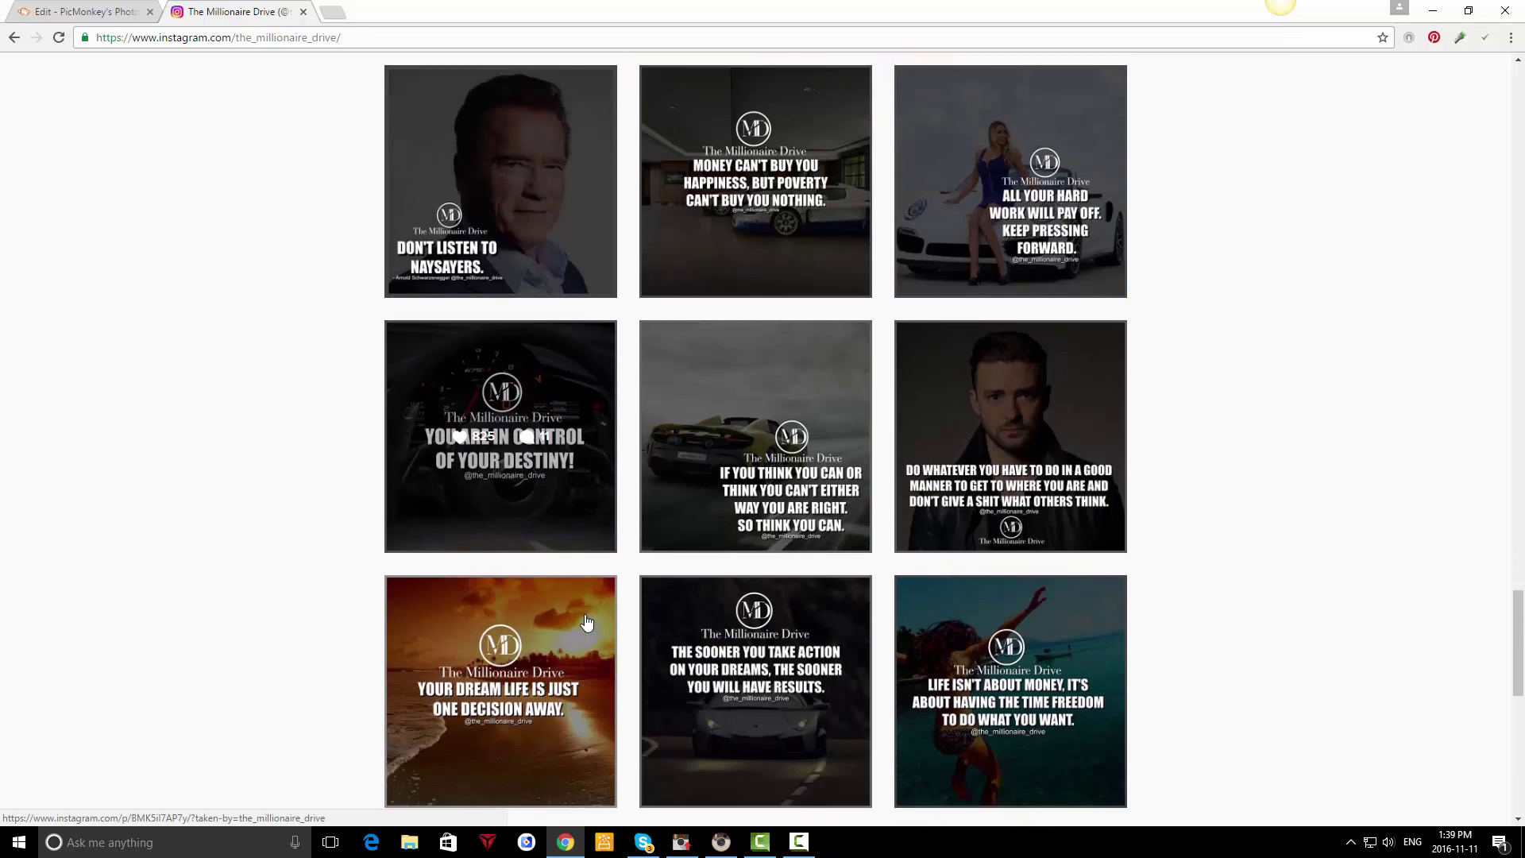
{"action": "scroll", "coordinate": [464, 569], "scroll_direction": "down", "scroll_amount": 7}
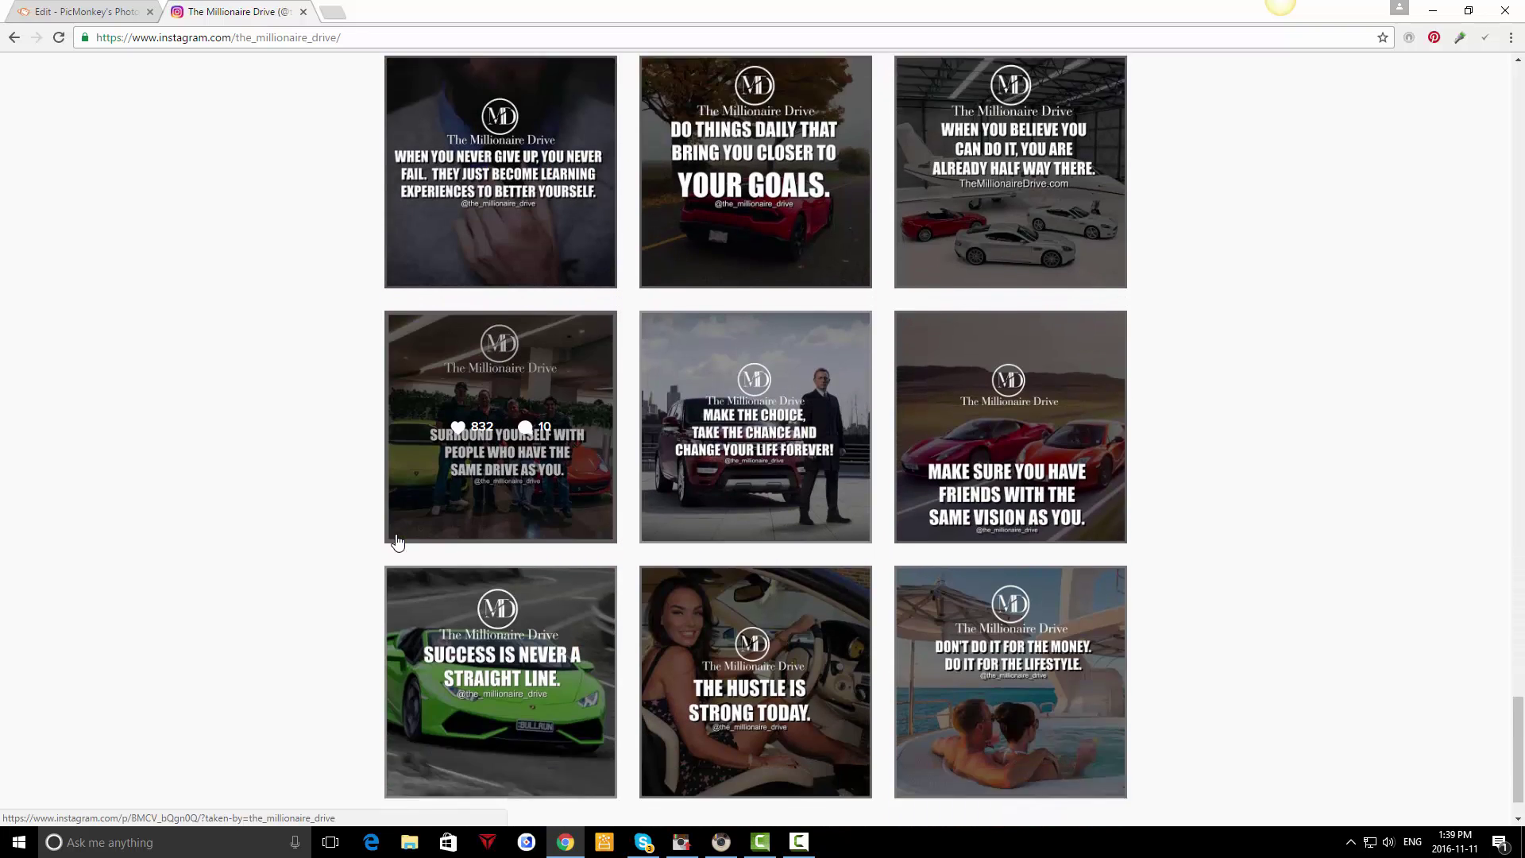
{"action": "scroll", "coordinate": [397, 544], "scroll_direction": "down", "scroll_amount": 9}
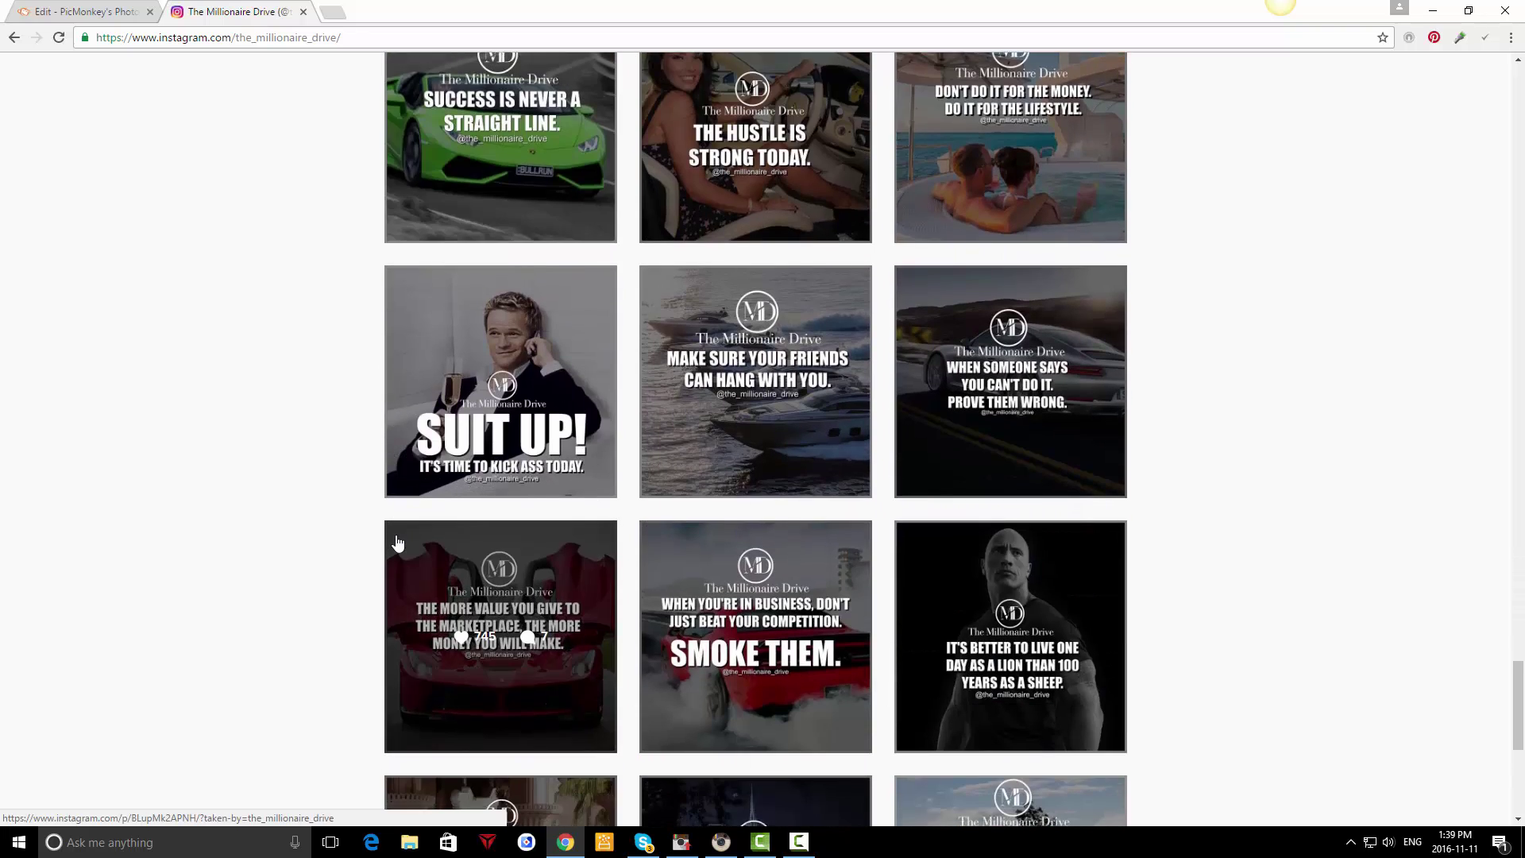
{"action": "scroll", "coordinate": [397, 543], "scroll_direction": "down", "scroll_amount": 1}
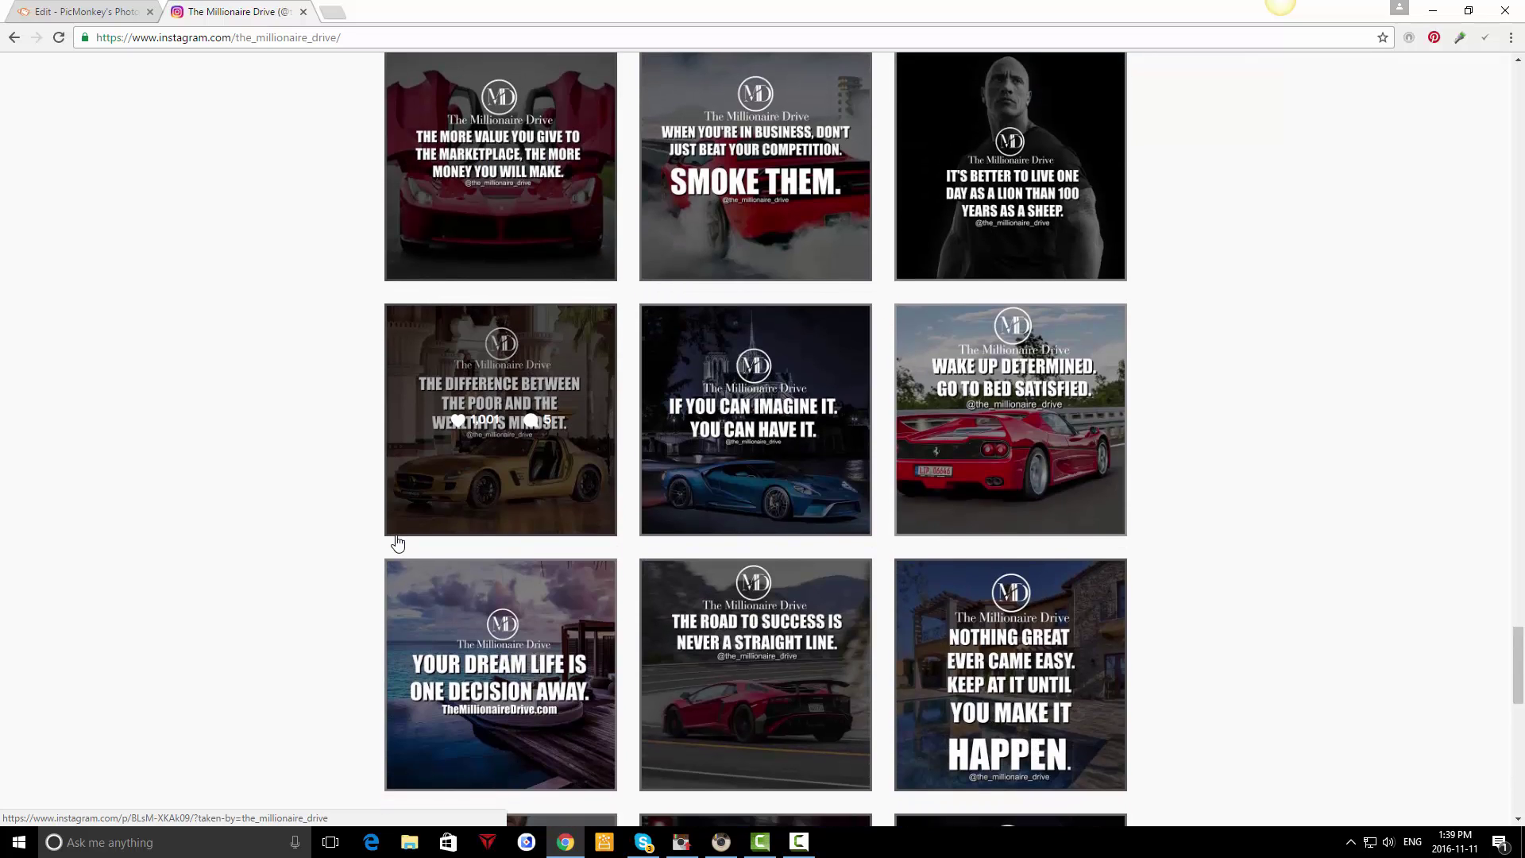
{"action": "scroll", "coordinate": [397, 543], "scroll_direction": "down", "scroll_amount": 3}
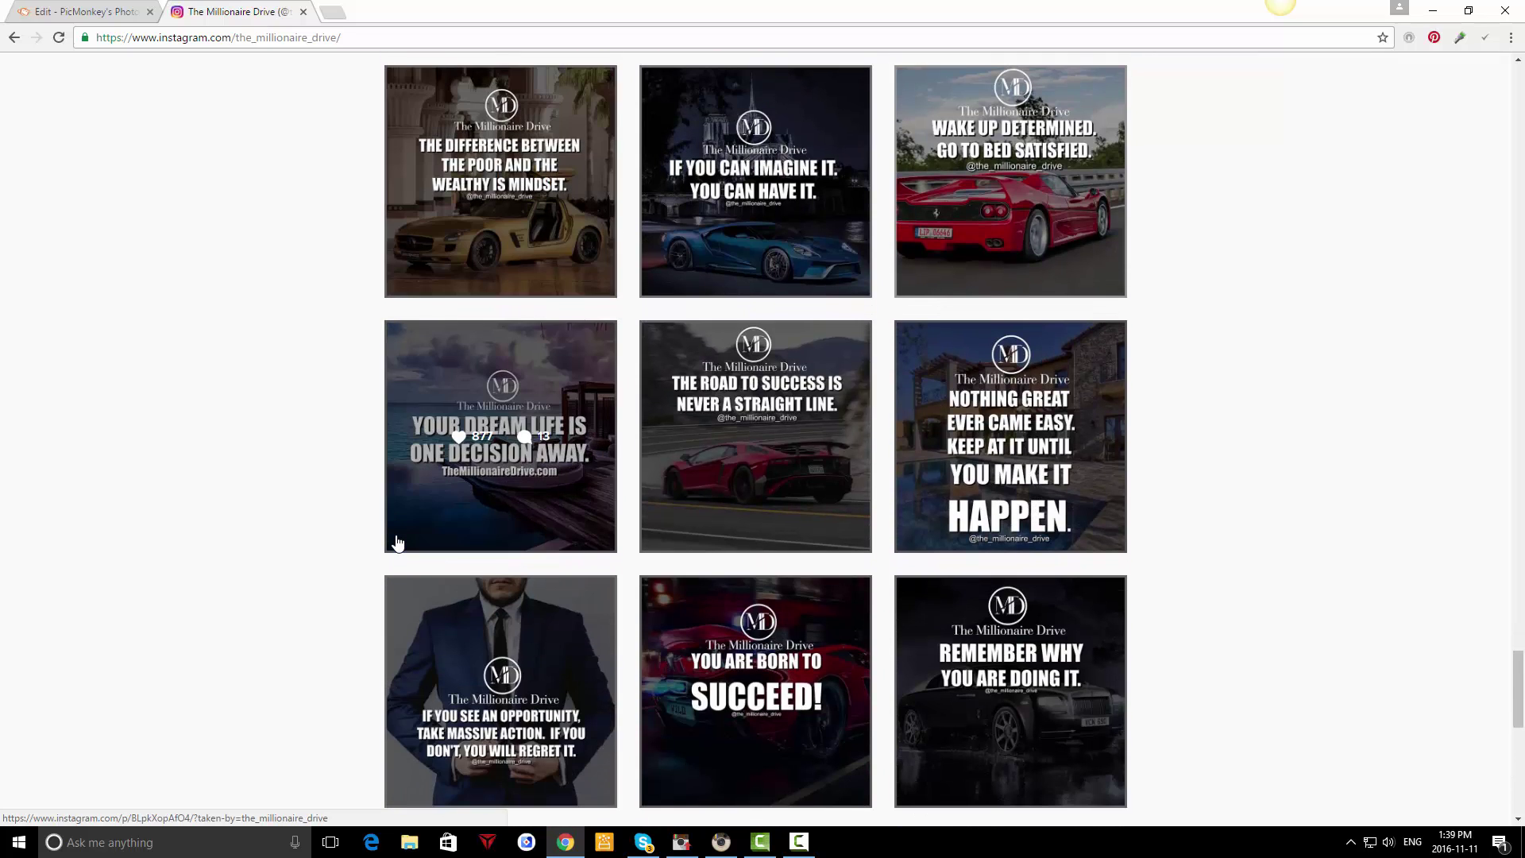
{"action": "scroll", "coordinate": [397, 543], "scroll_direction": "down", "scroll_amount": 7}
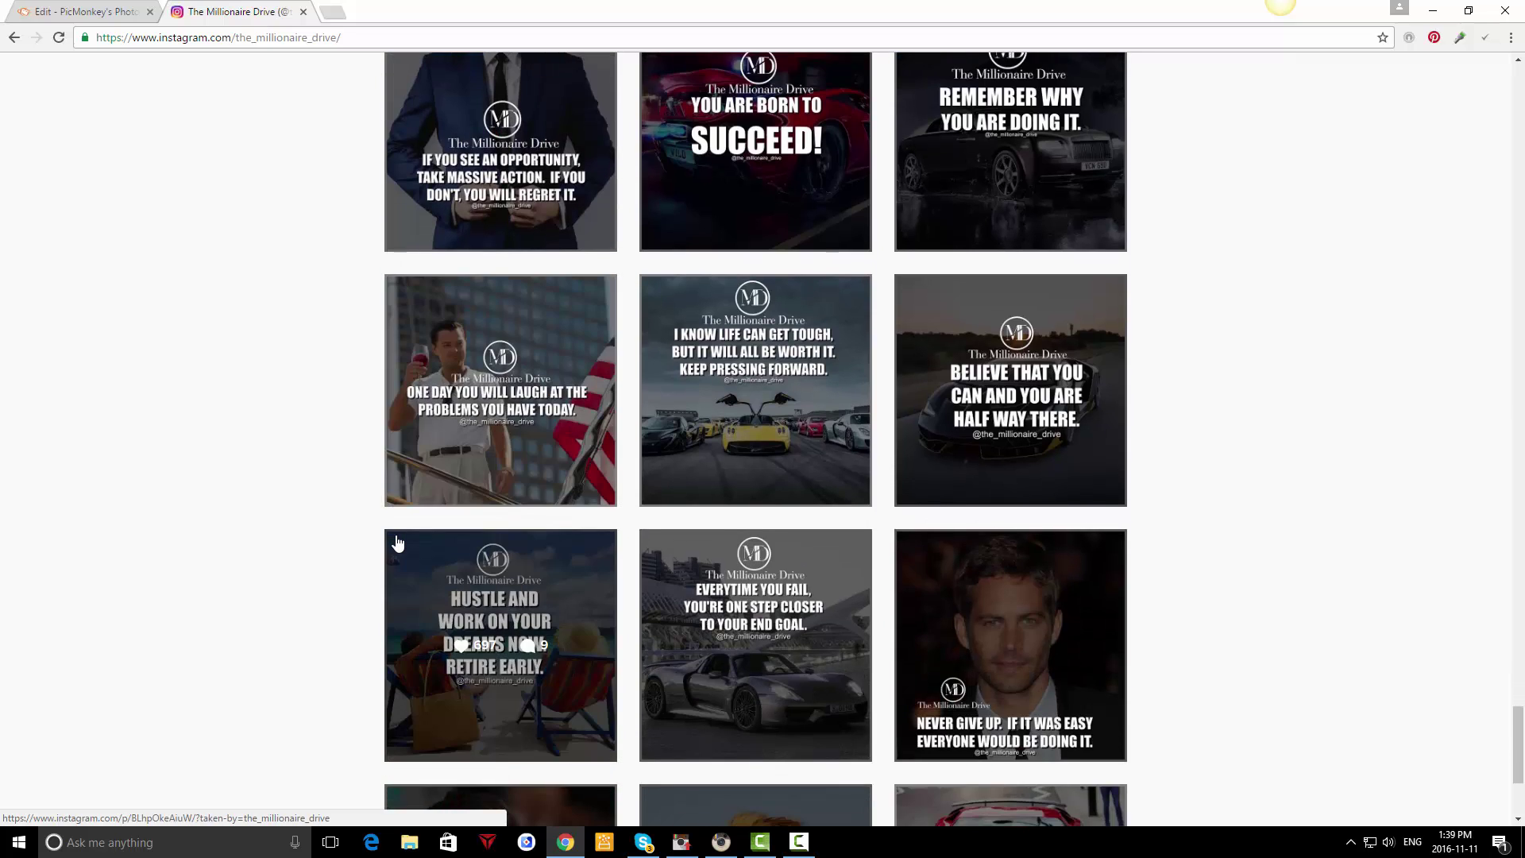
{"action": "scroll", "coordinate": [397, 543], "scroll_direction": "down", "scroll_amount": 4}
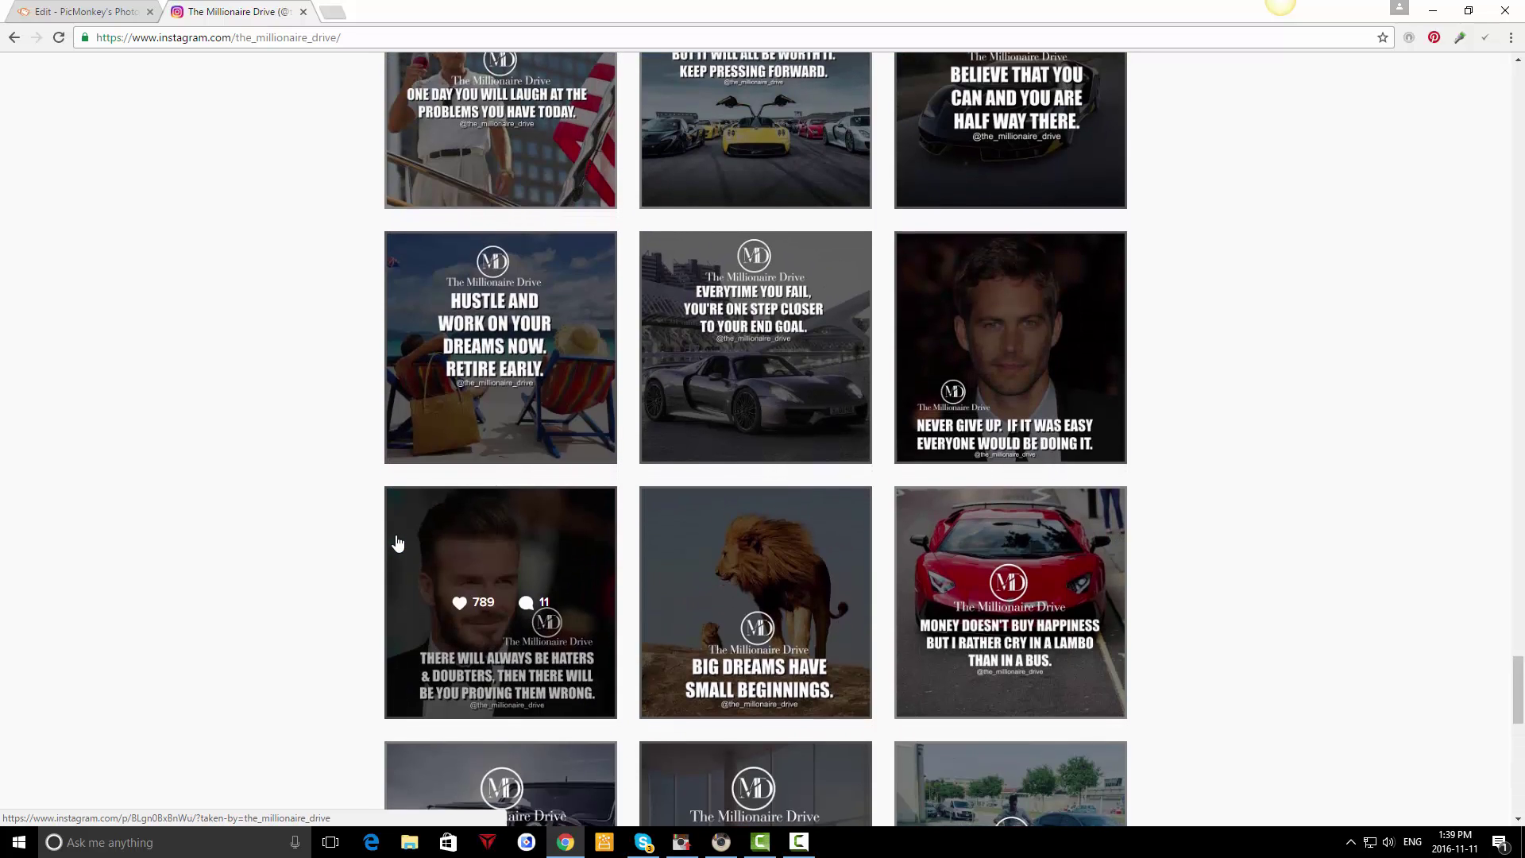
{"action": "scroll", "coordinate": [397, 543], "scroll_direction": "down", "scroll_amount": 4}
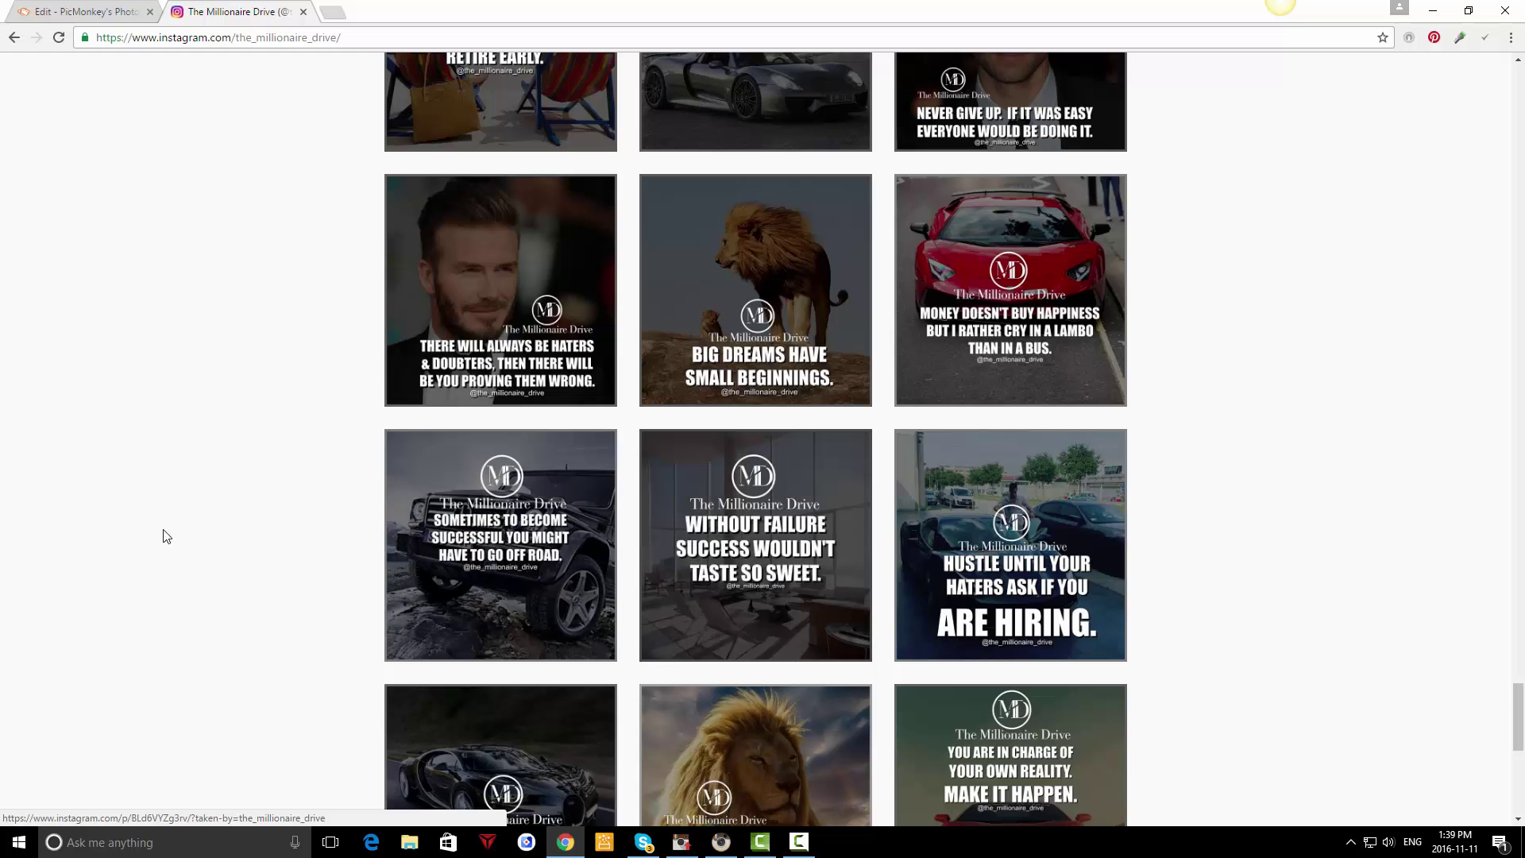
- Type 'WITHOUT FAILURE, SUCCESS WOULDN'T TASTE SO SWEET.' with the Instagram handle on a new line
{"action": "left_click", "coordinate": [86, 9]}
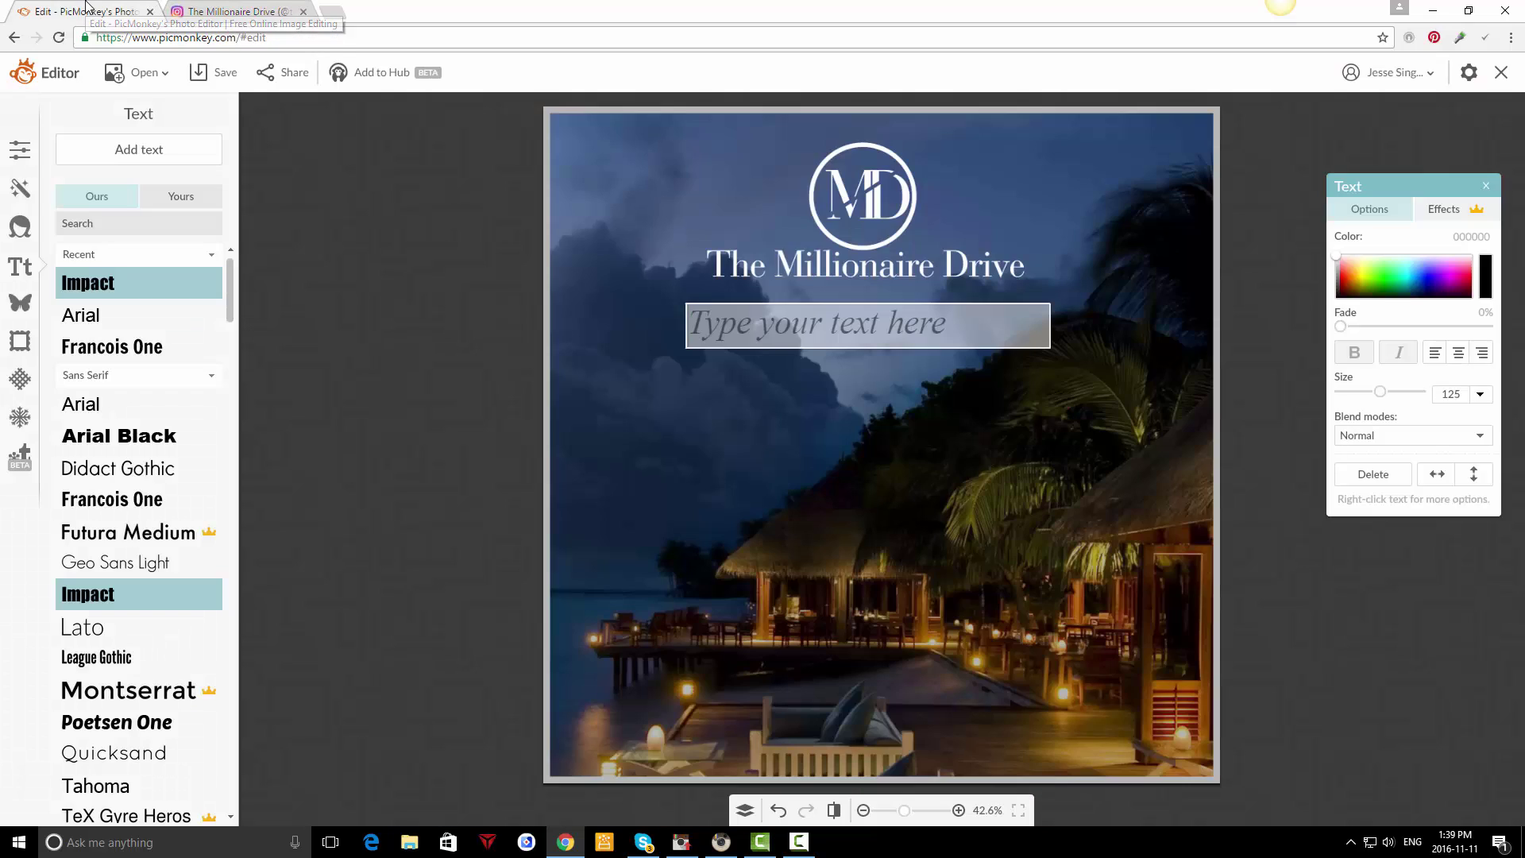
{"action": "type", "text": "WITHO"}
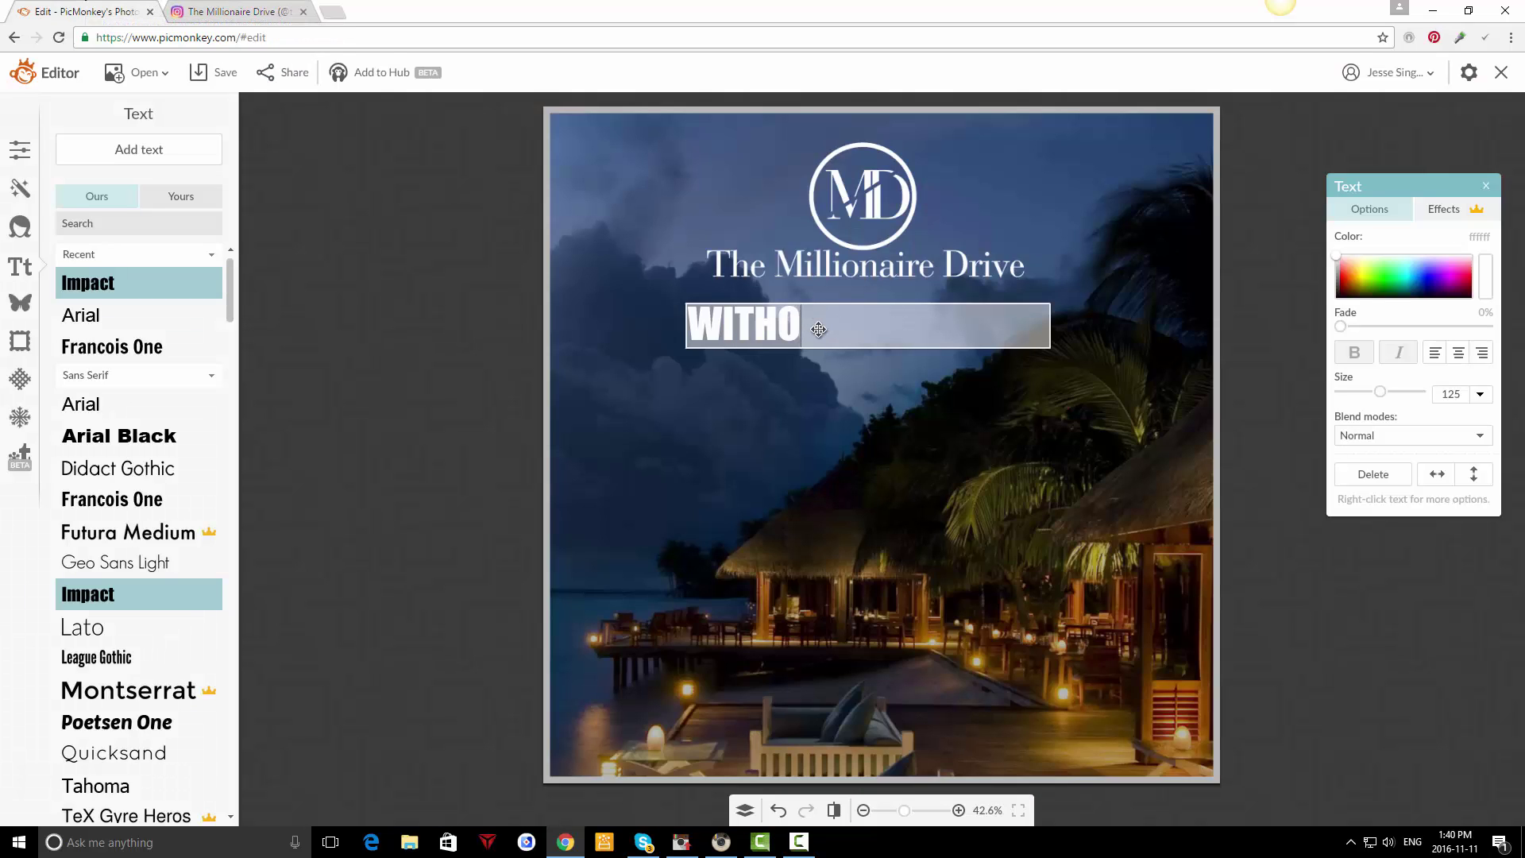
{"action": "type", "text": "UT FAILURE, SUCCESS WOUL"}
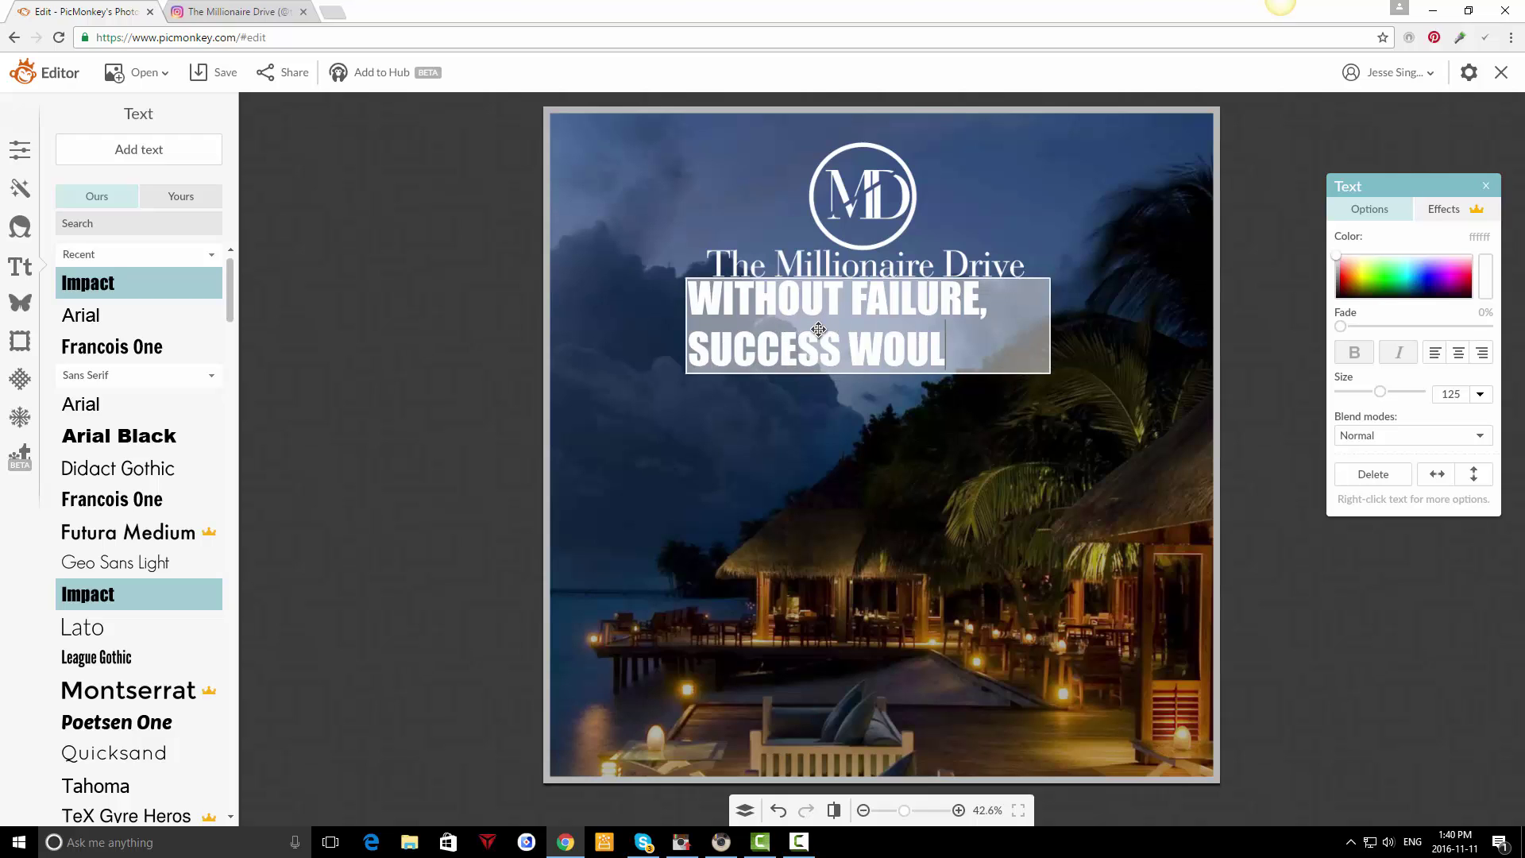
{"action": "type", "text": "DN'T TASTE SO SWE"}
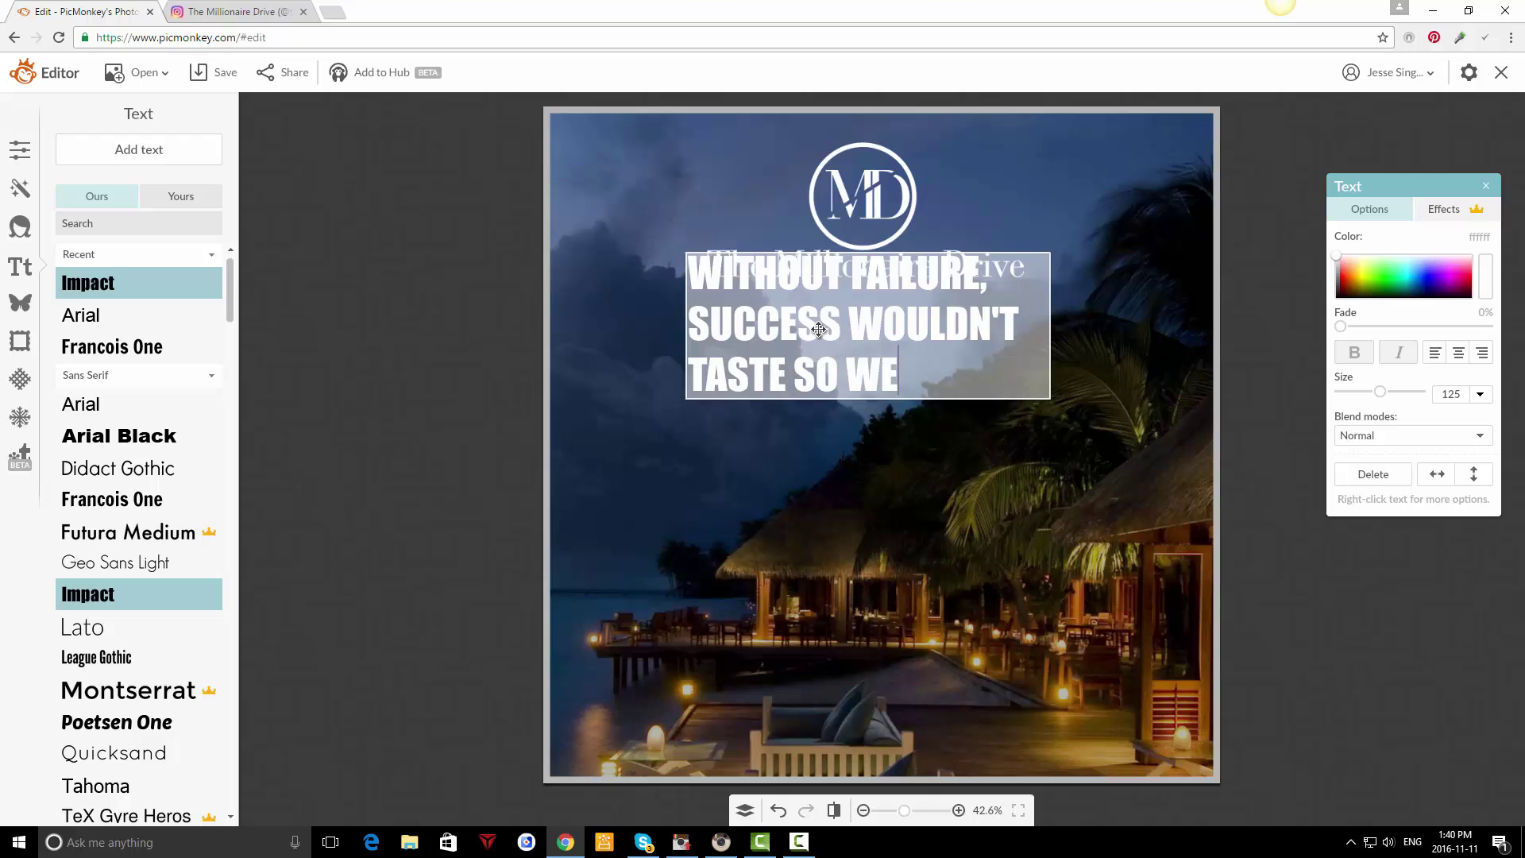
{"action": "key", "text": "BackSpace"}
{"action": "key", "text": "BackSpace"}
{"action": "type", "text": "SWEET."}
{"action": "key", "text": "Return"}
{"action": "type", "text": "@the_millionaire"}
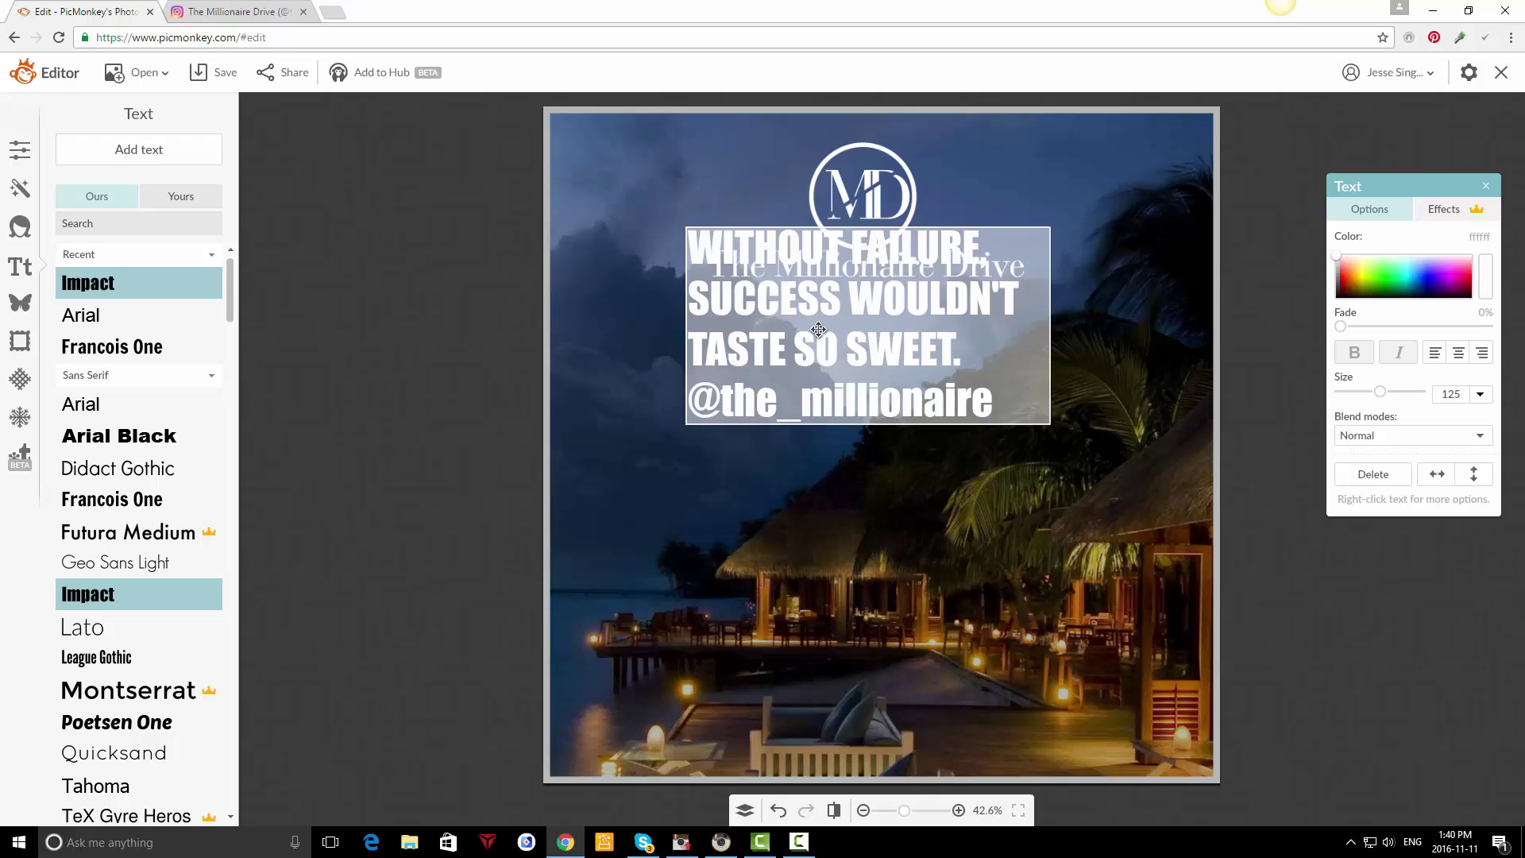
{"action": "type", "text": "_drive"}
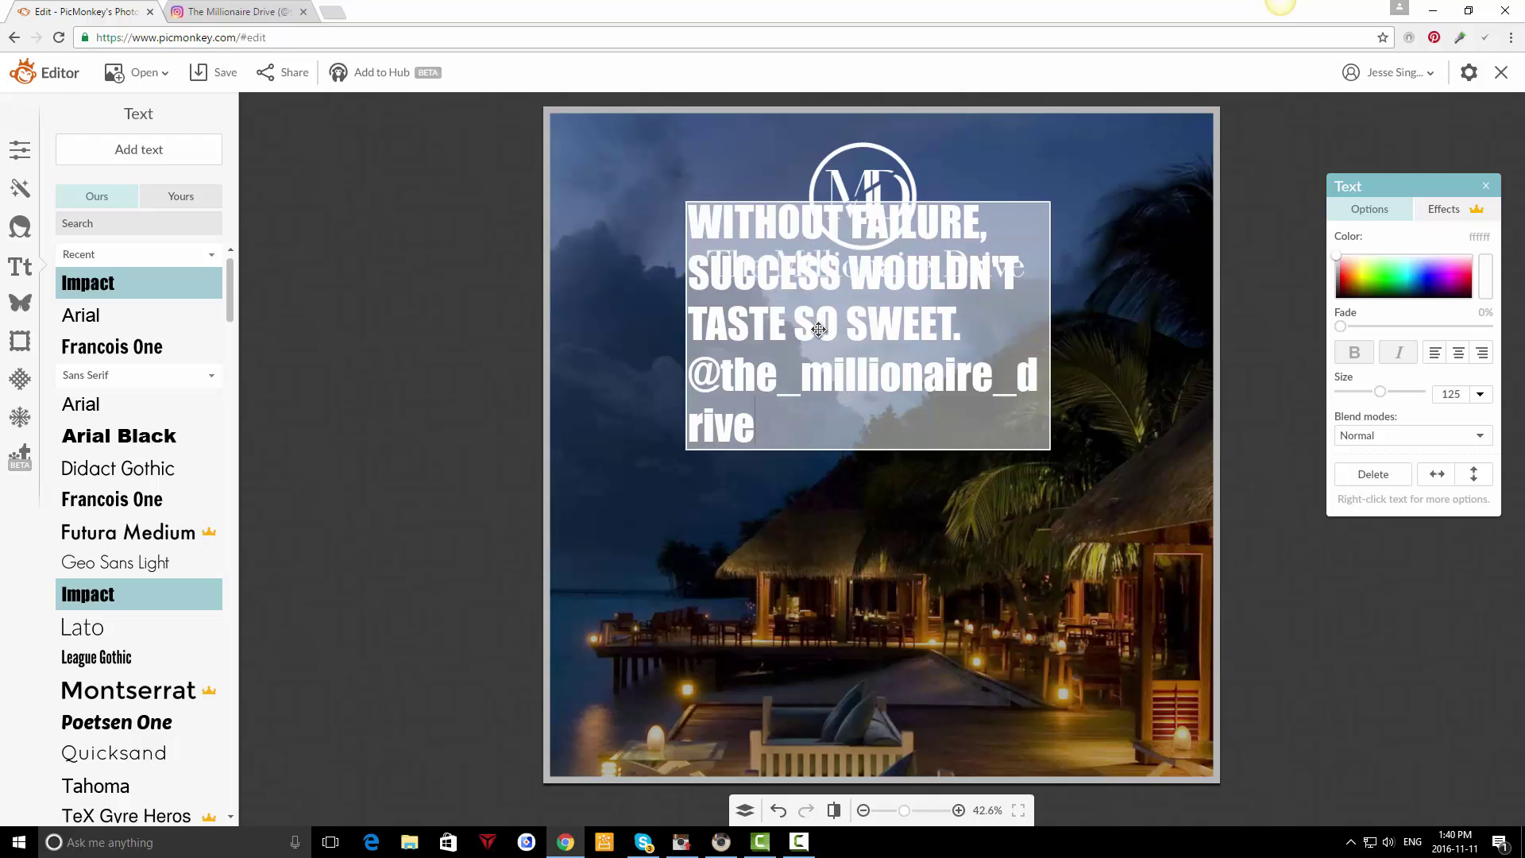
- Restyle the handle line in Arial at size 40
{"action": "left_click_drag", "start_coordinate": [793, 423], "coordinate": [640, 385]}
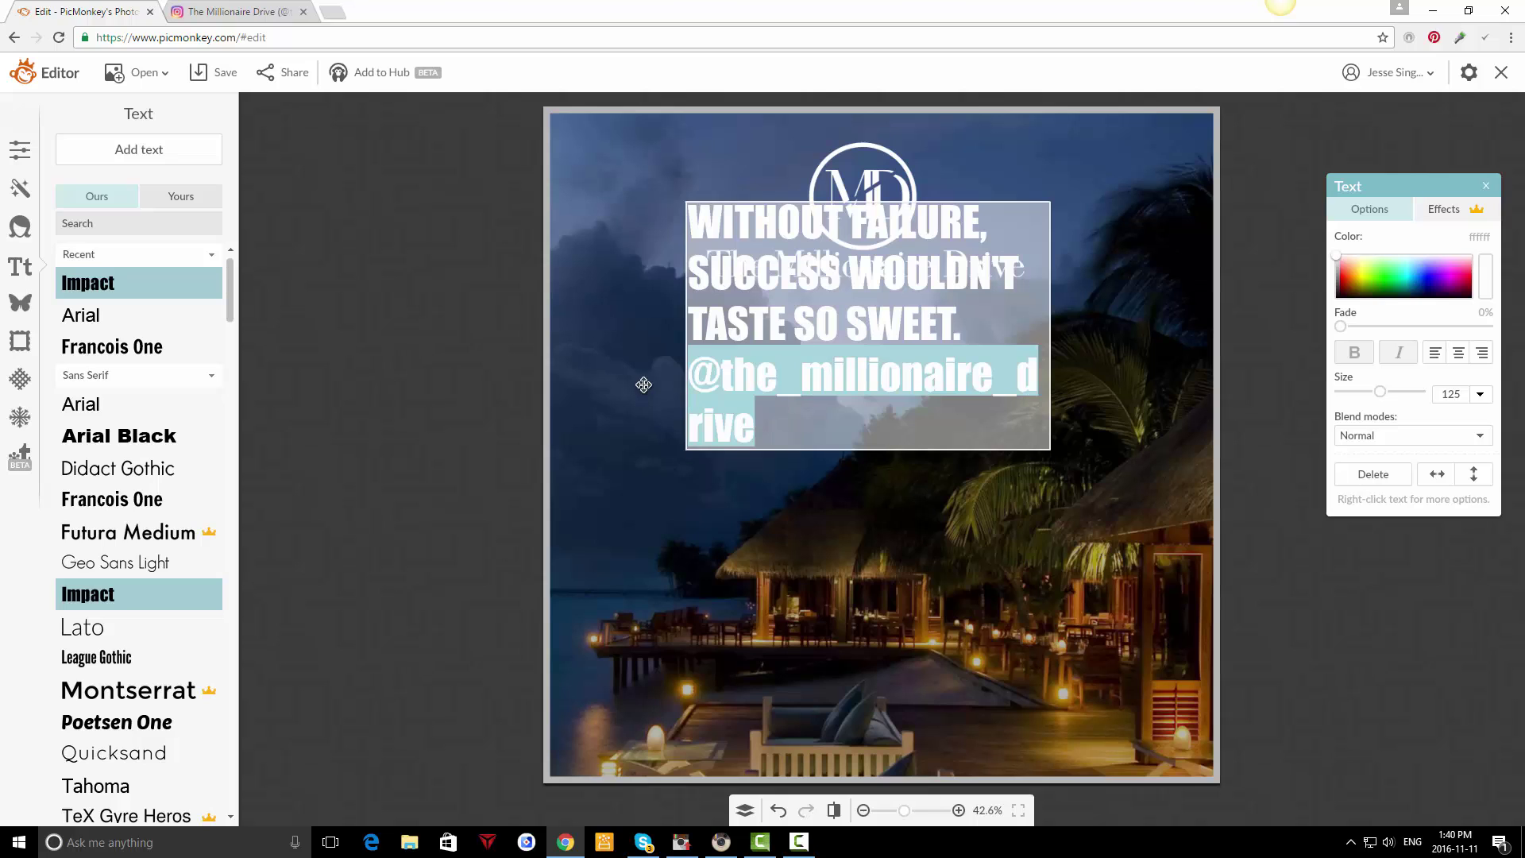
{"action": "left_click", "coordinate": [141, 405]}
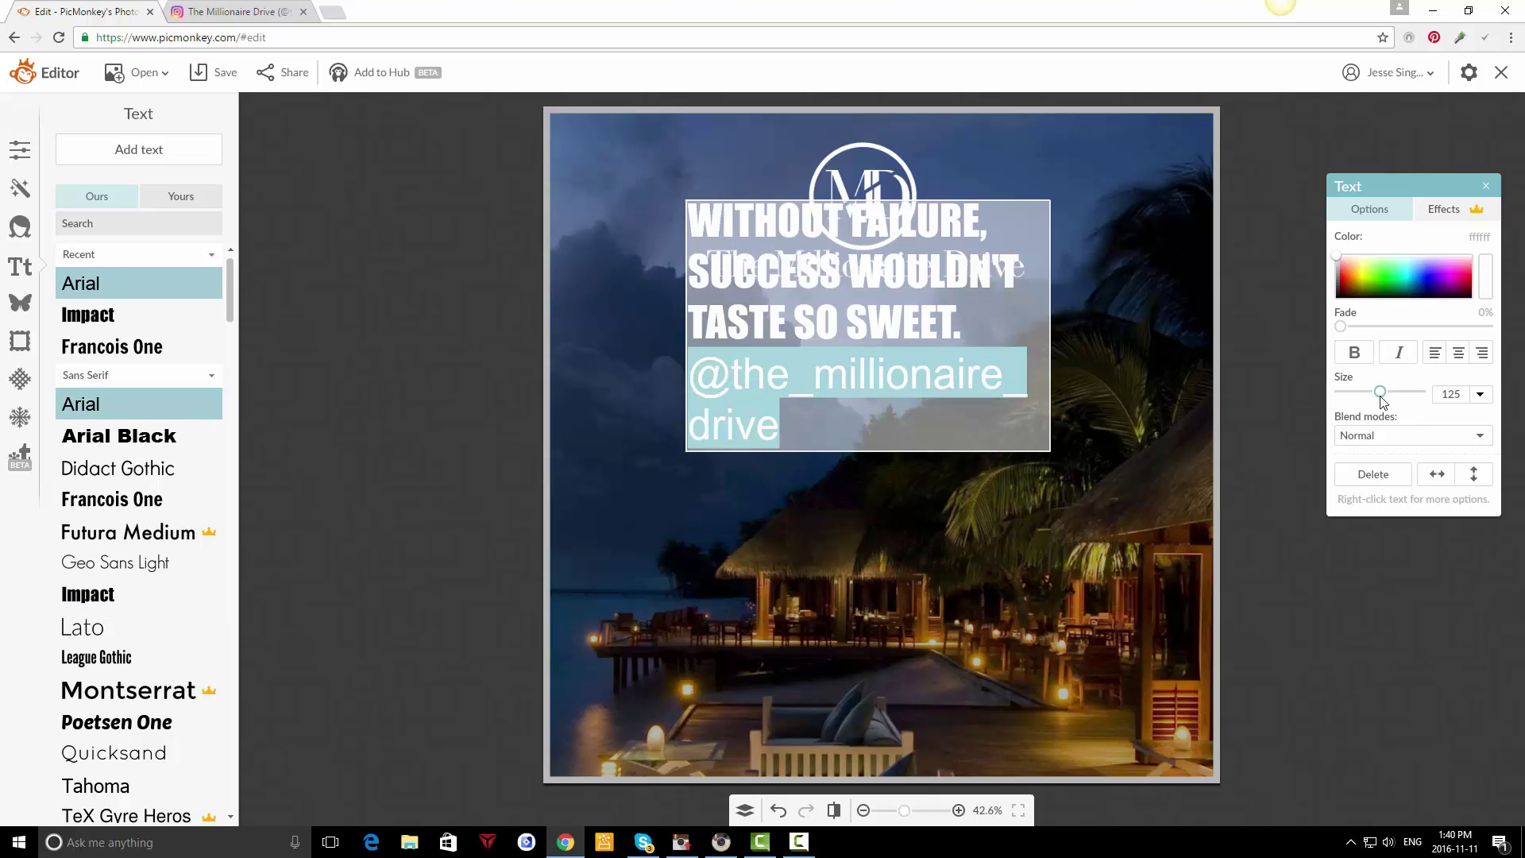
{"action": "left_click_drag", "start_coordinate": [1379, 393], "coordinate": [1348, 392]}
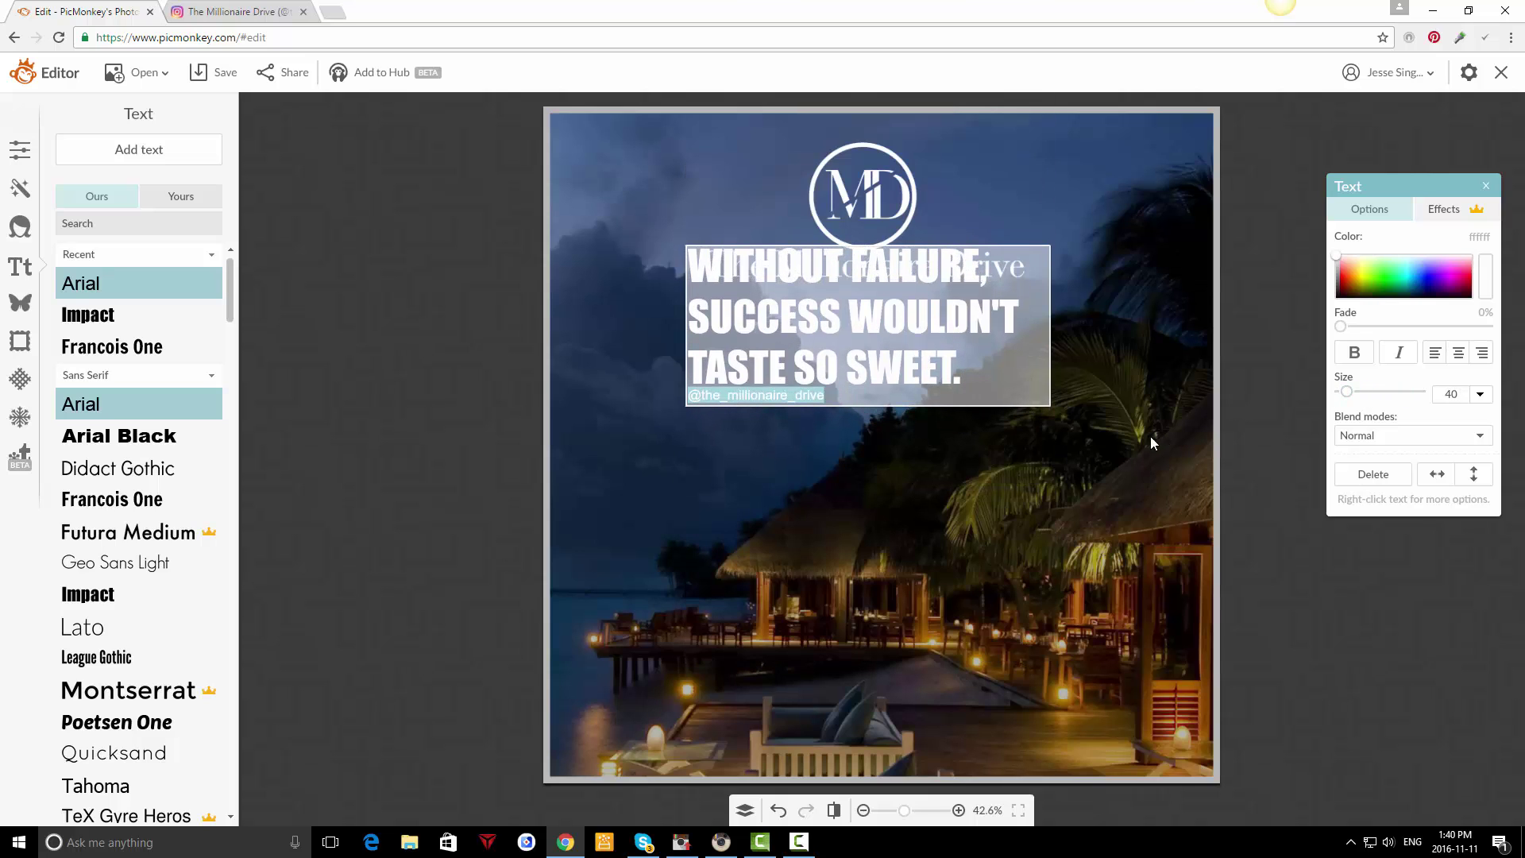
- Centre-align the text, then move and enlarge the quote to size 58 below the title
{"action": "left_click", "coordinate": [869, 379]}
{"action": "key", "text": "ctrl+a"}
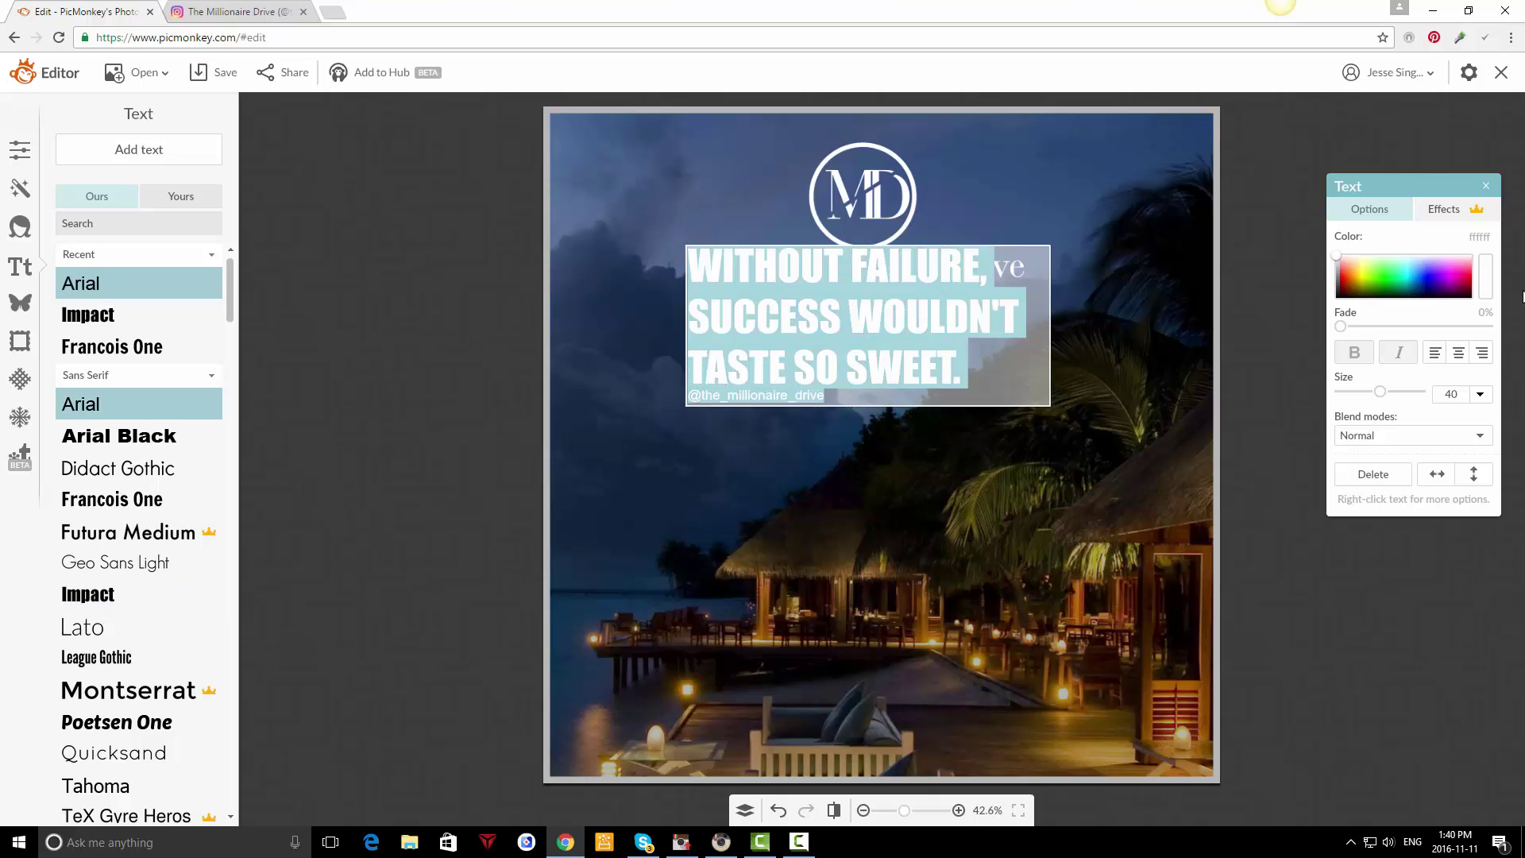
{"action": "left_click", "coordinate": [1458, 354]}
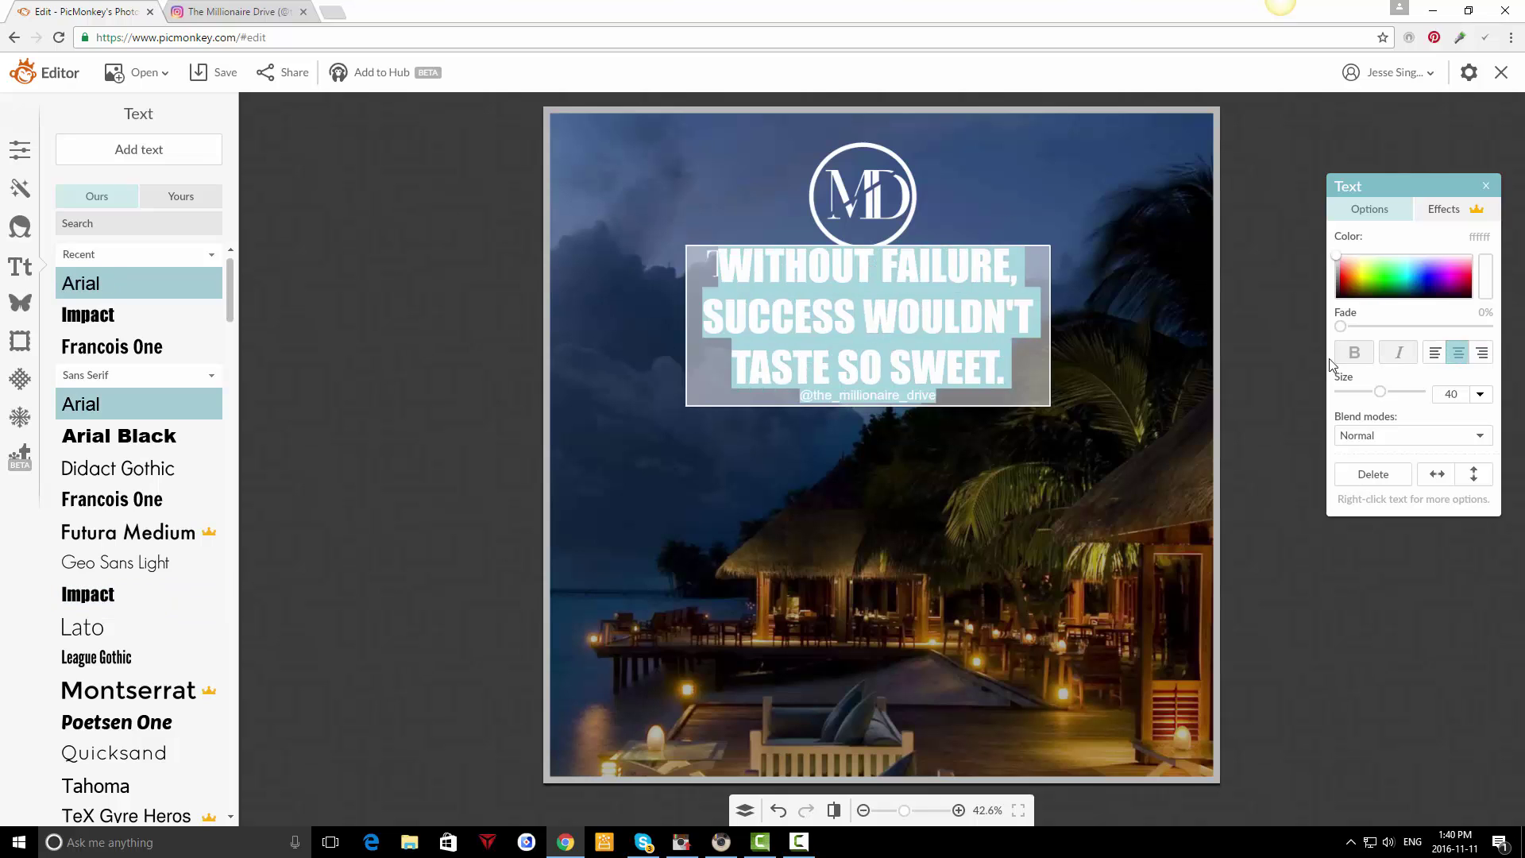
{"action": "left_click", "coordinate": [997, 451]}
{"action": "left_click_drag", "start_coordinate": [1011, 379], "coordinate": [1121, 554]}
{"action": "left_click_drag", "start_coordinate": [1033, 421], "coordinate": [998, 431]}
{"action": "left_click_drag", "start_coordinate": [1104, 499], "coordinate": [1149, 521]}
{"action": "left_click_drag", "start_coordinate": [1099, 430], "coordinate": [1088, 436]}
- Increase the quote's black drop shadow distance to 17
{"action": "left_click", "coordinate": [1452, 207]}
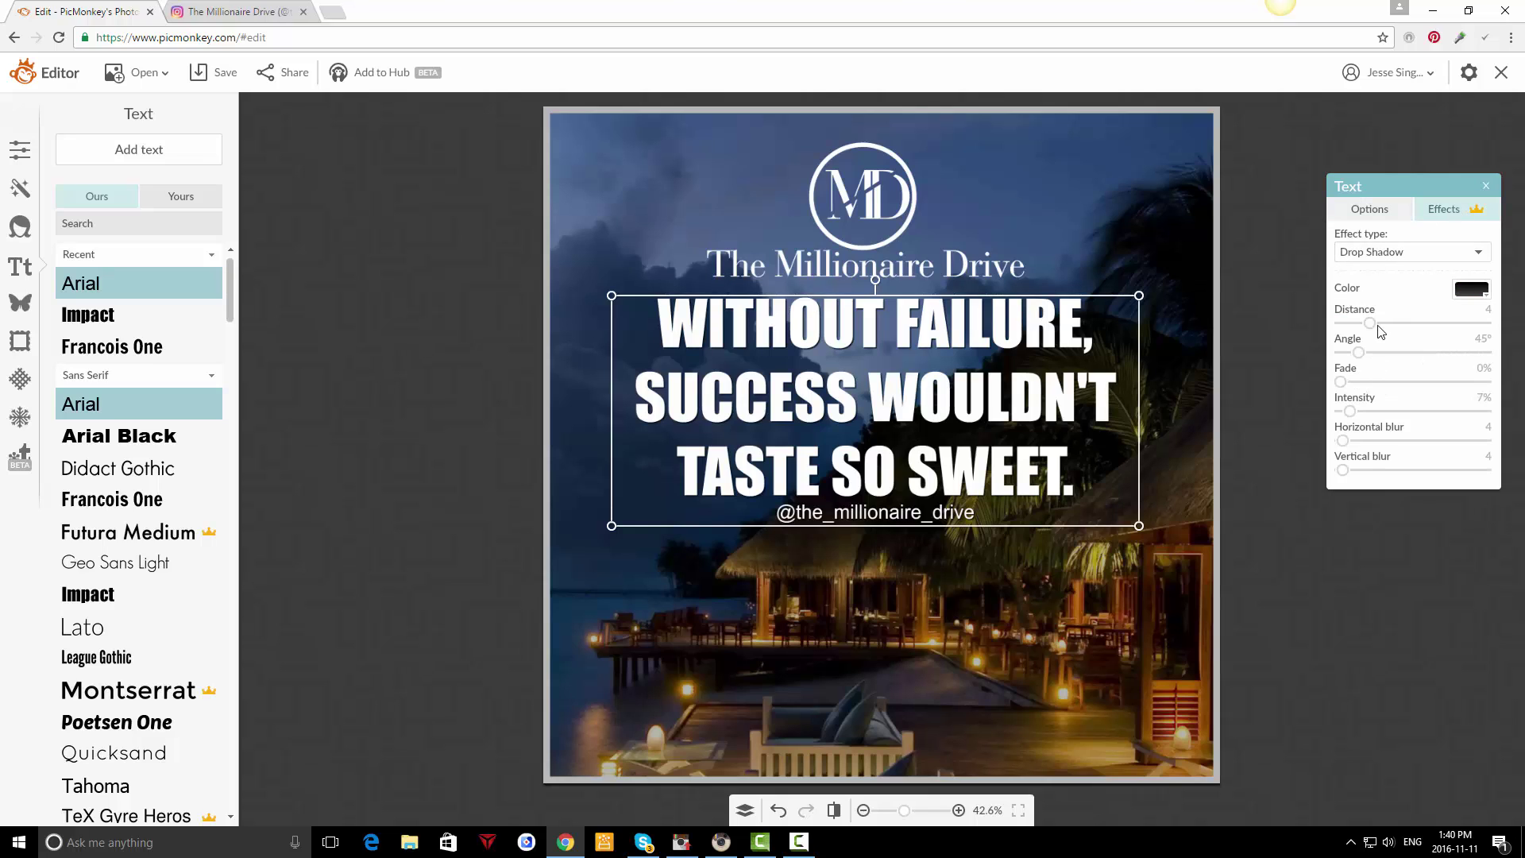
{"action": "left_click_drag", "start_coordinate": [1370, 324], "coordinate": [1464, 332]}
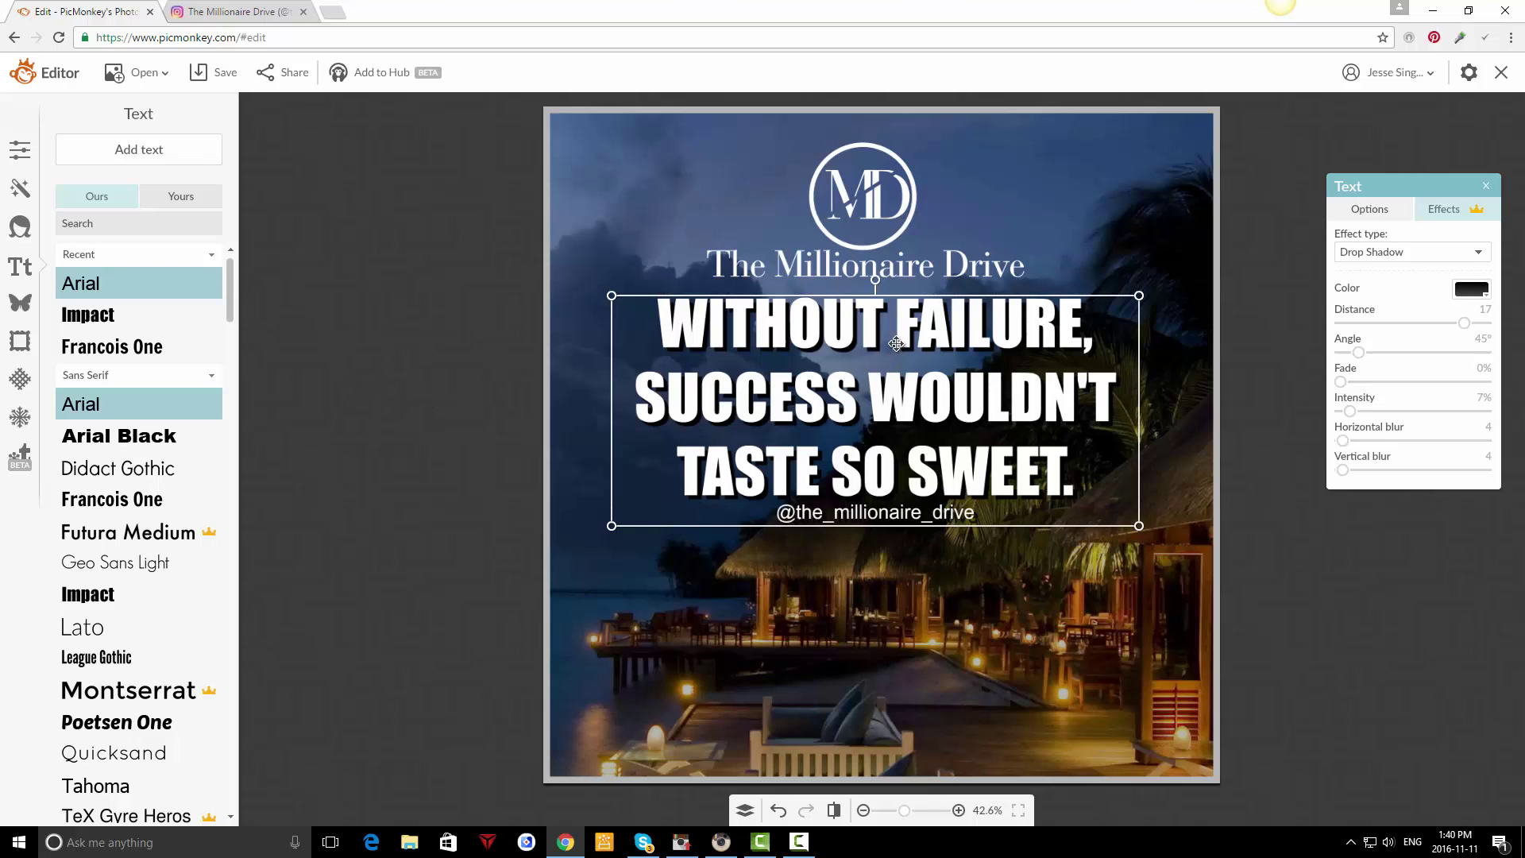
{"action": "left_click", "coordinate": [467, 286]}
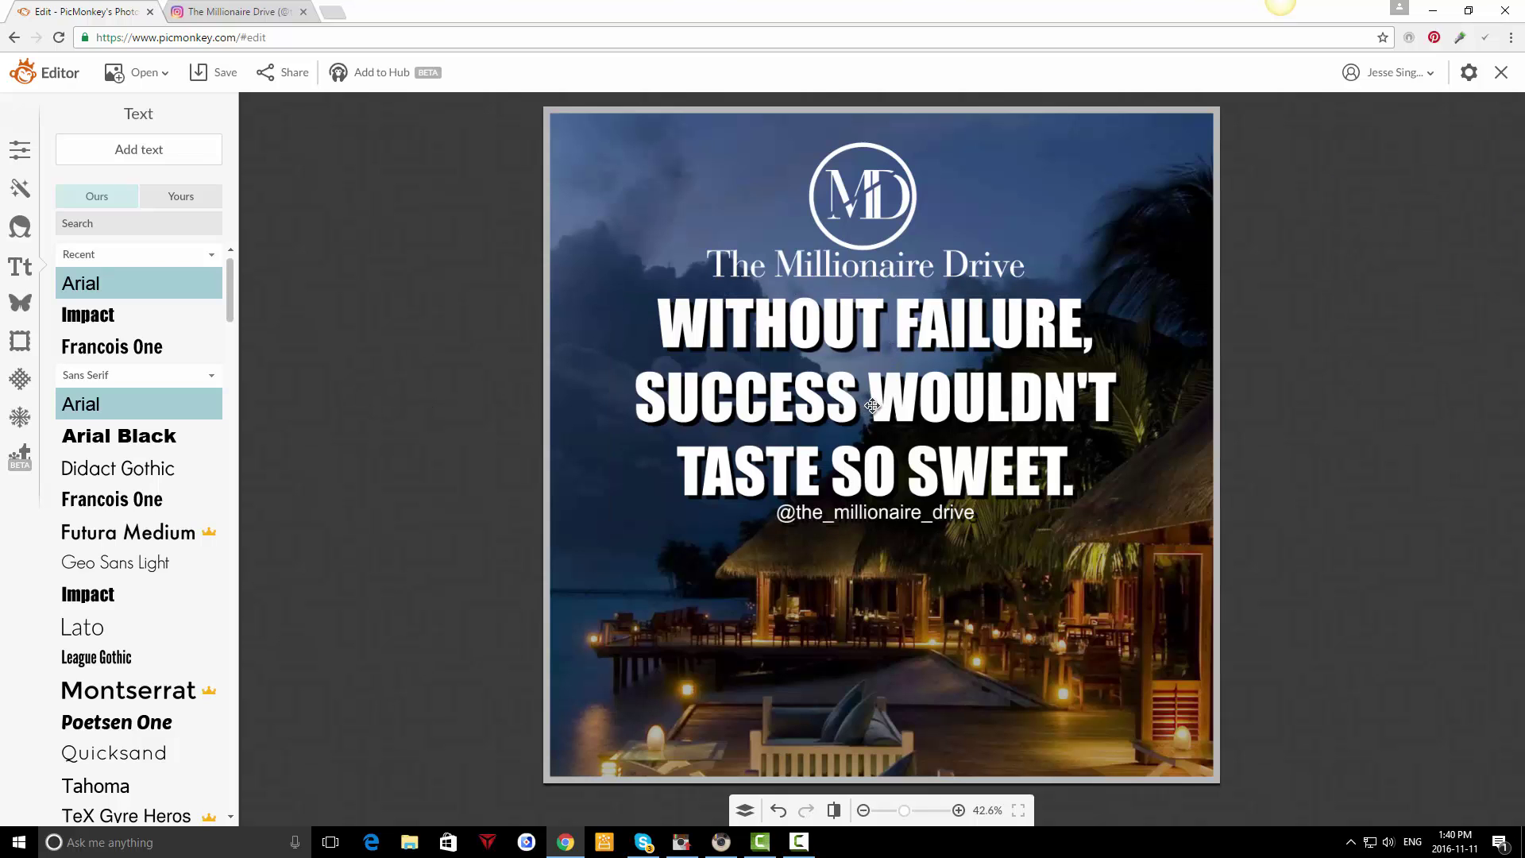
- Move the quote and the MD logo lower on the photo
{"action": "left_click_drag", "start_coordinate": [874, 405], "coordinate": [874, 457]}
{"action": "left_click", "coordinate": [898, 191]}
{"action": "left_click_drag", "start_coordinate": [897, 191], "coordinate": [904, 250]}
{"action": "left_click", "coordinate": [390, 246]}
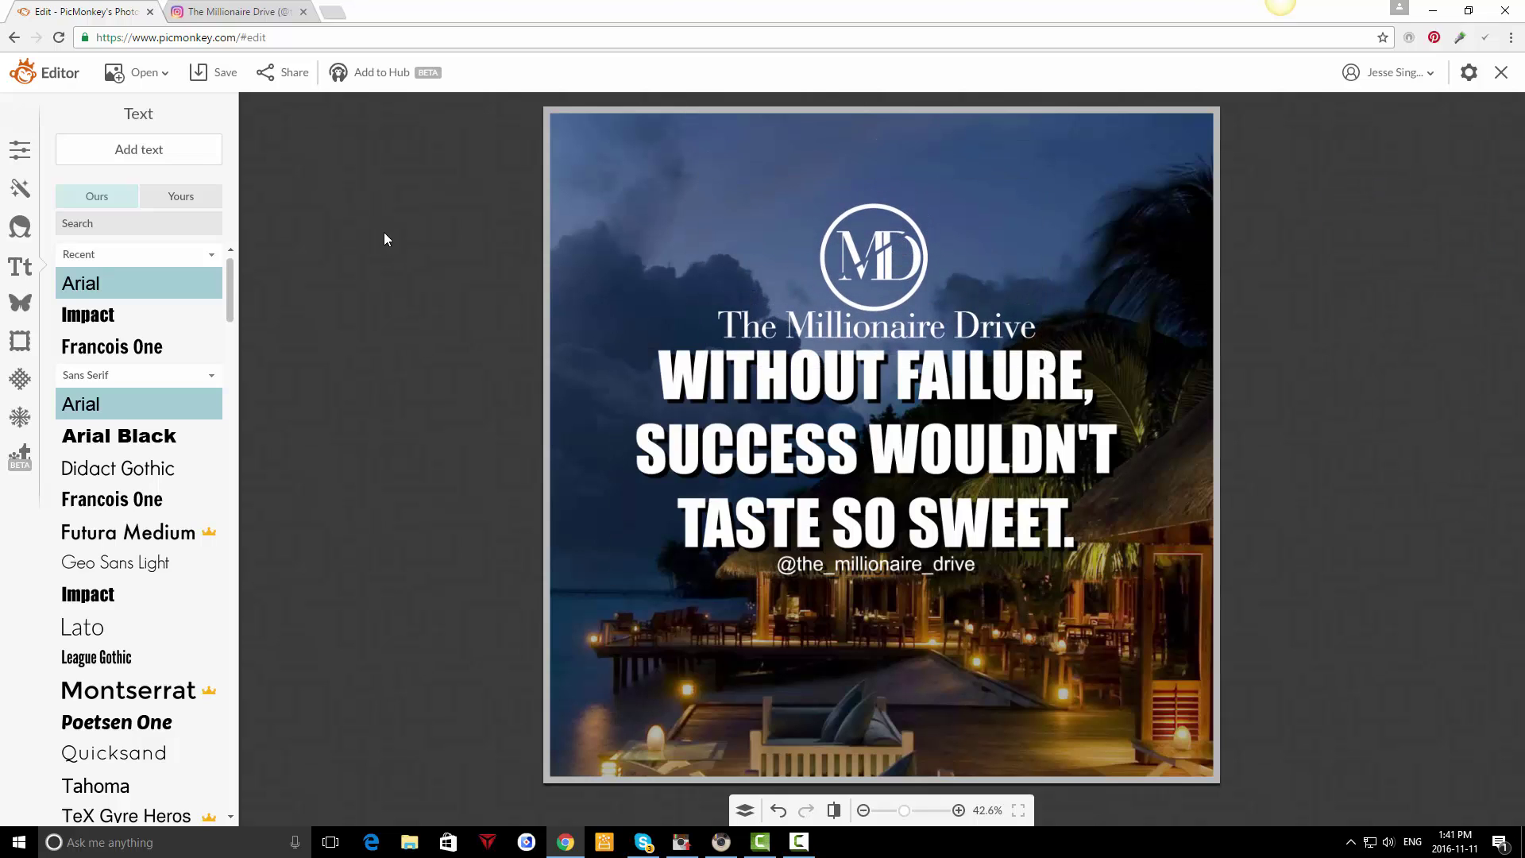
- Save the design as the 2000 × 2000 JPG 'withoutfailure' in The Millionaire Drive folder
{"action": "left_click", "coordinate": [225, 74]}
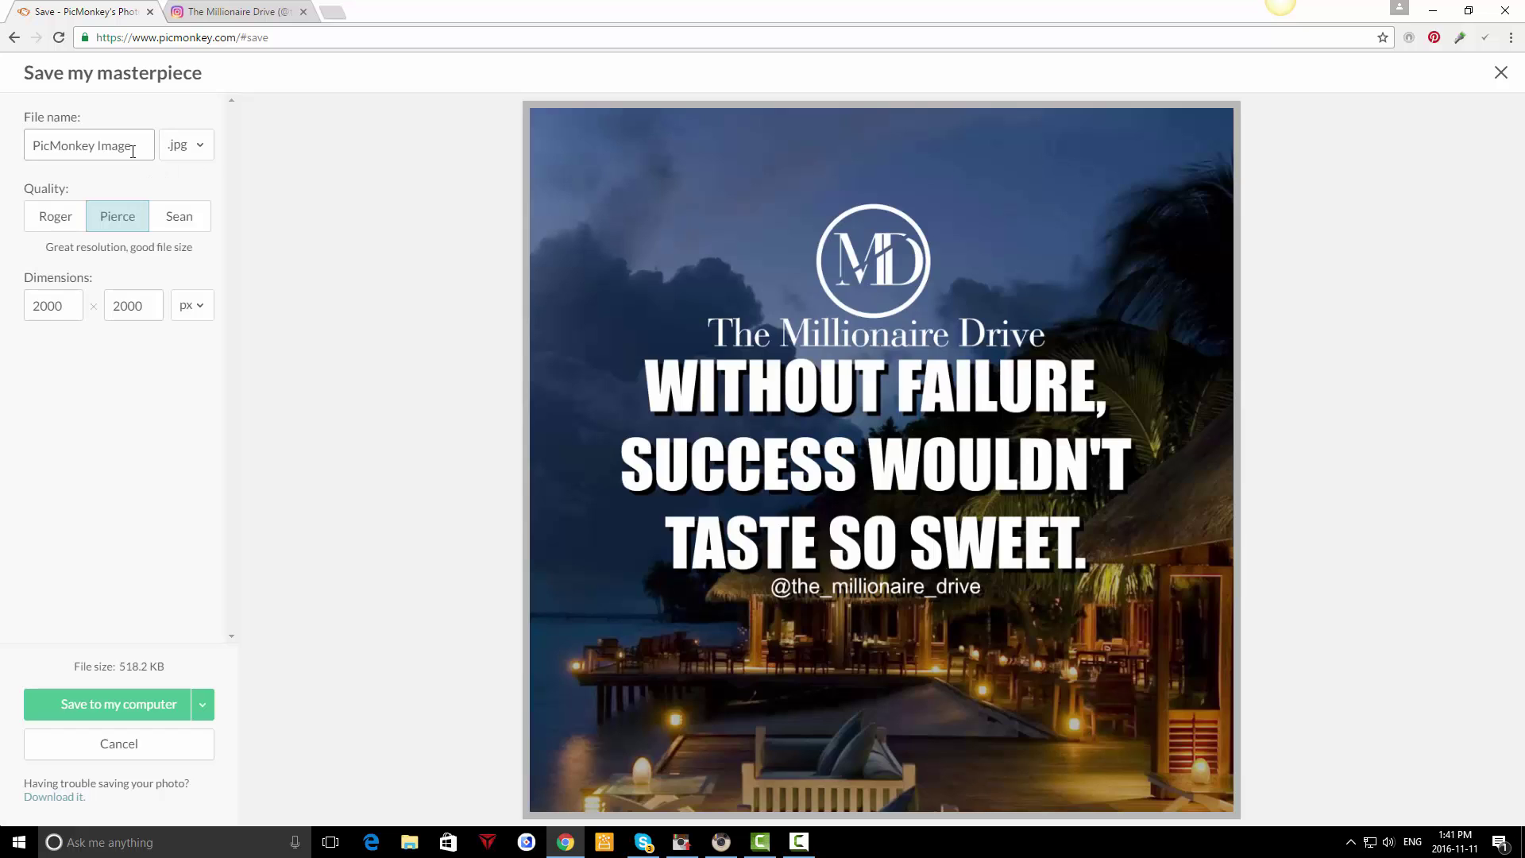
{"action": "left_click_drag", "start_coordinate": [147, 146], "coordinate": [1, 144]}
{"action": "type", "text": "withoutfailure"}
{"action": "left_click", "coordinate": [134, 705]}
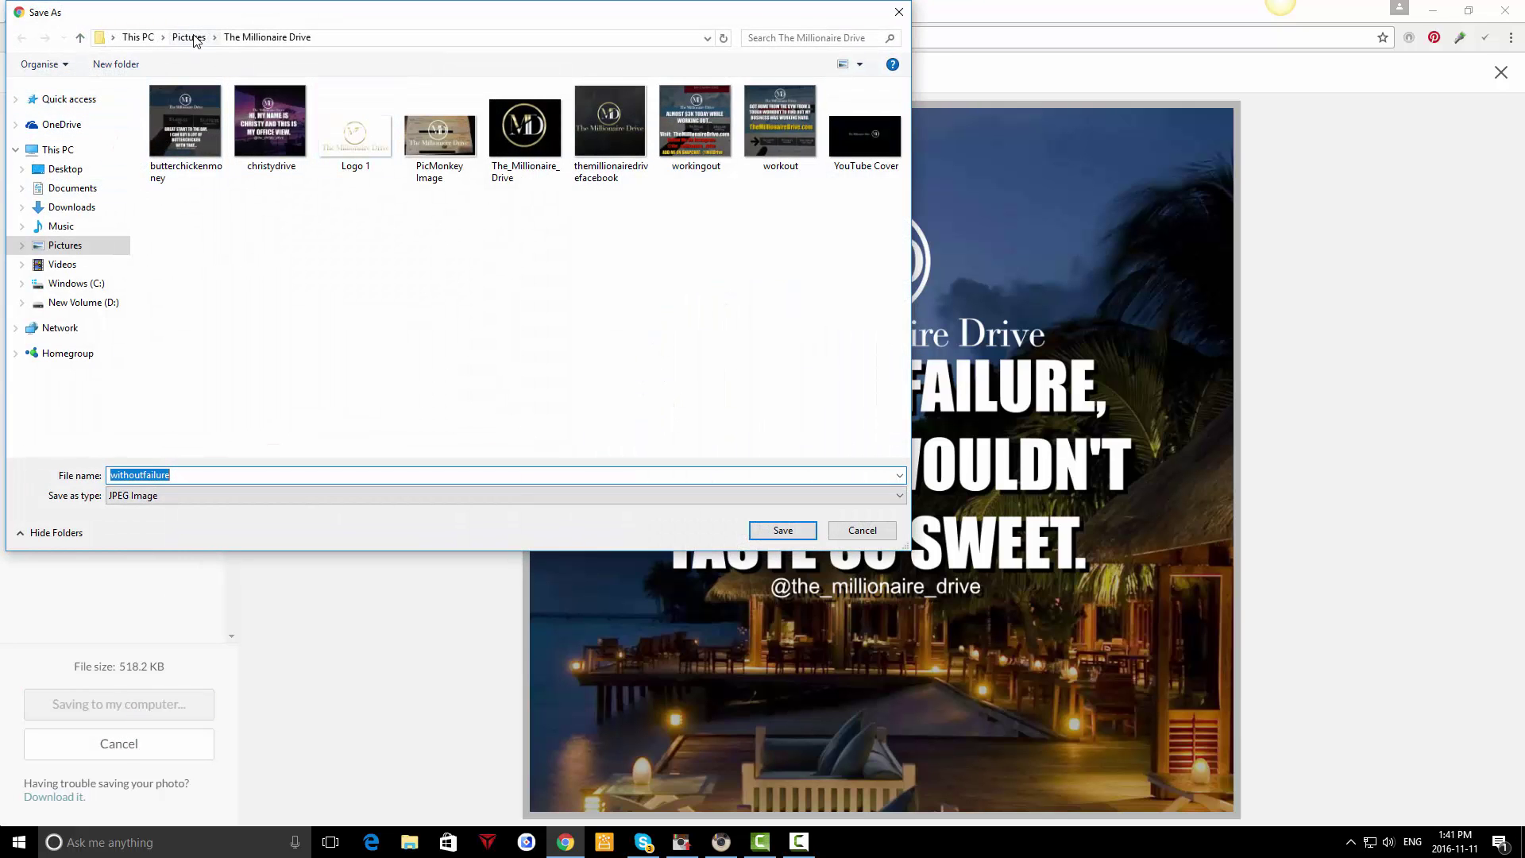
{"action": "left_click", "coordinate": [783, 530]}
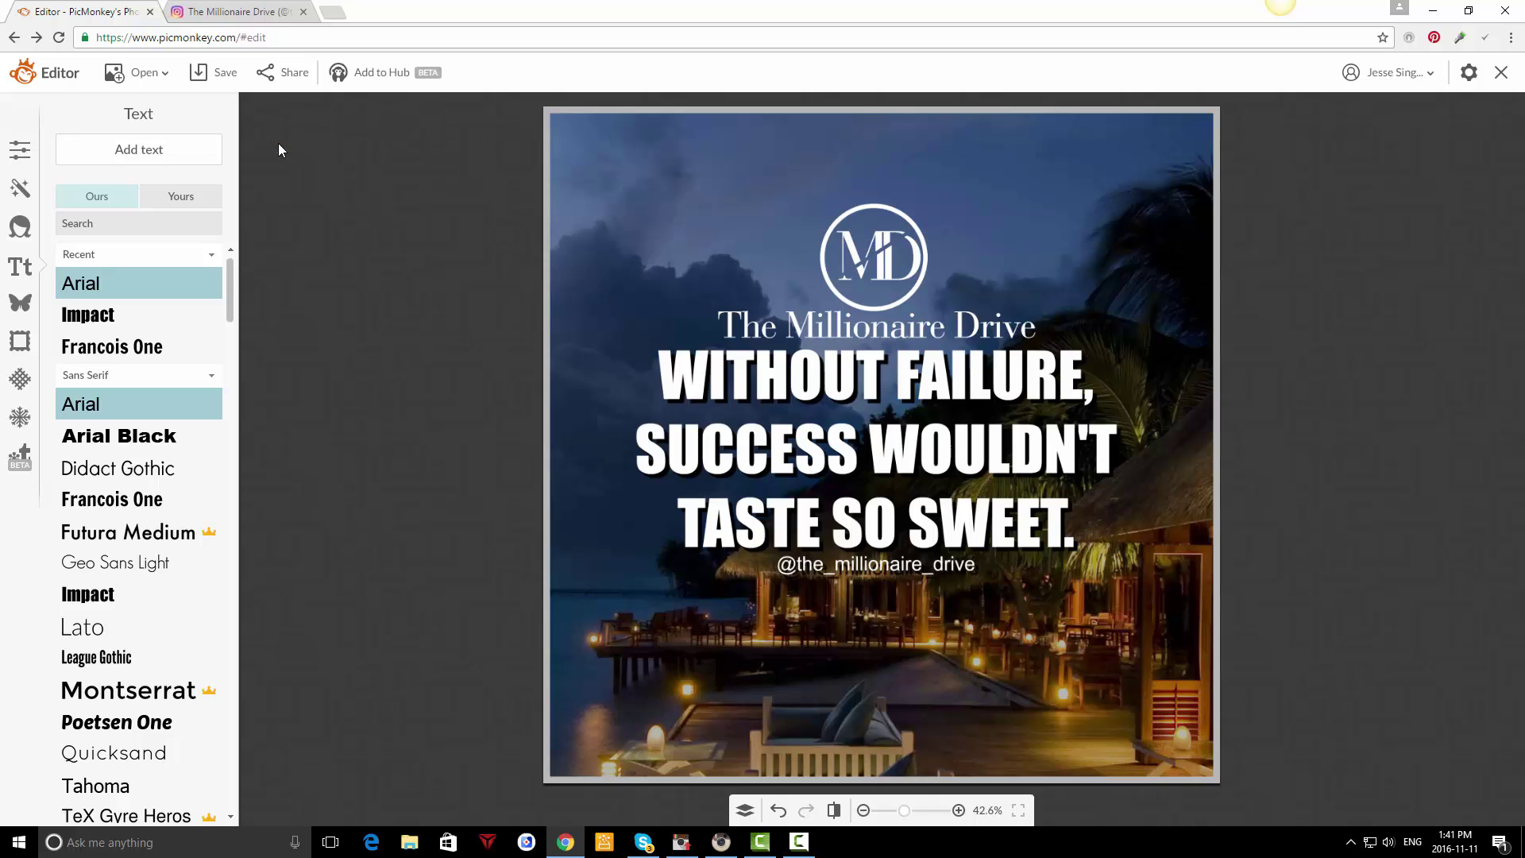
- Load the withoutfailure image onto Gramblr's upload page
{"action": "left_click", "coordinate": [681, 841]}
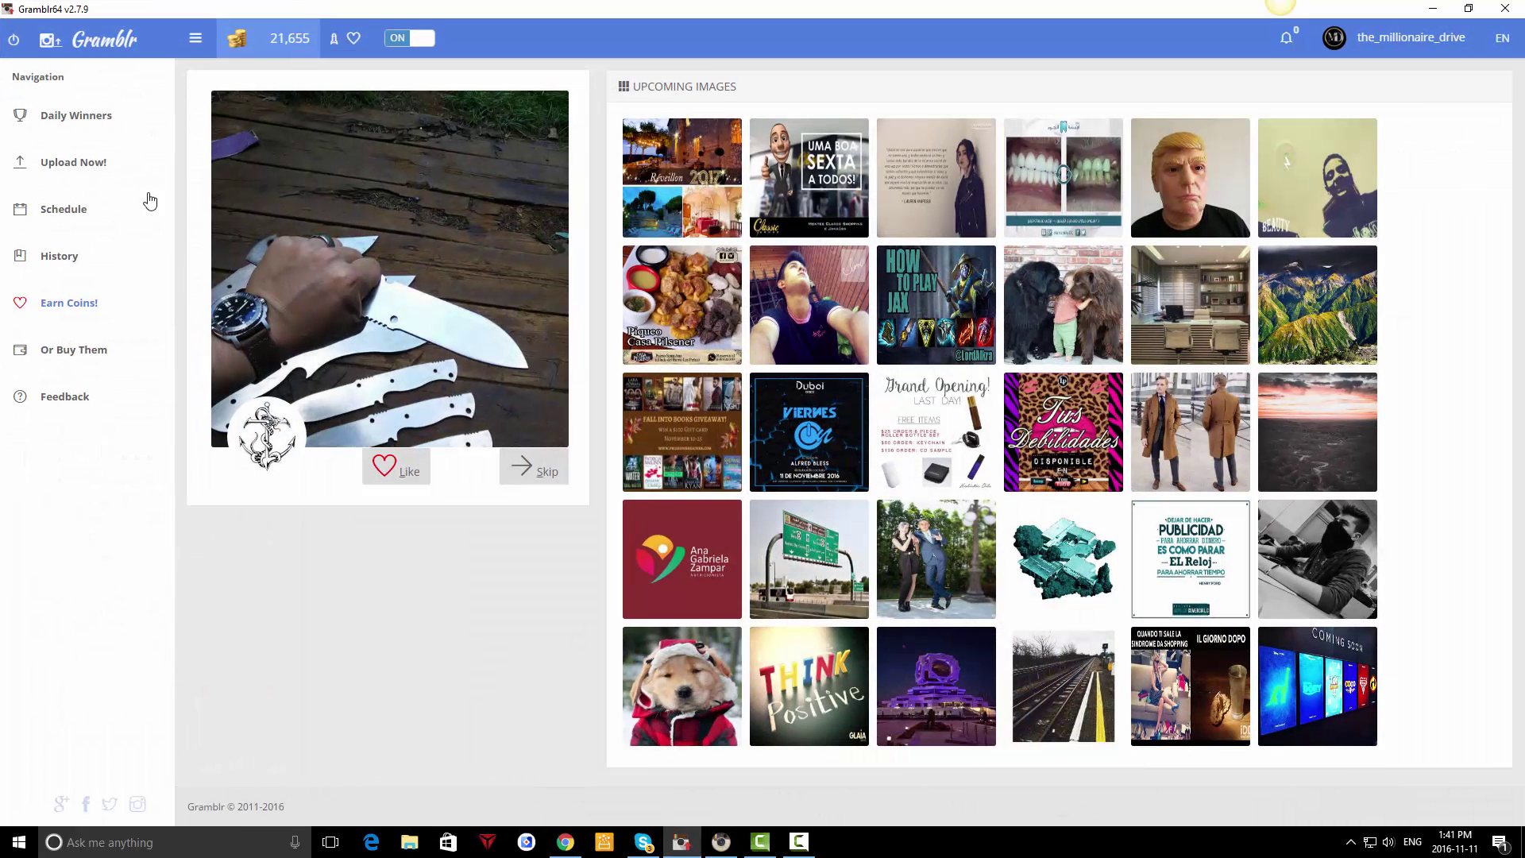
{"action": "left_click", "coordinate": [77, 172]}
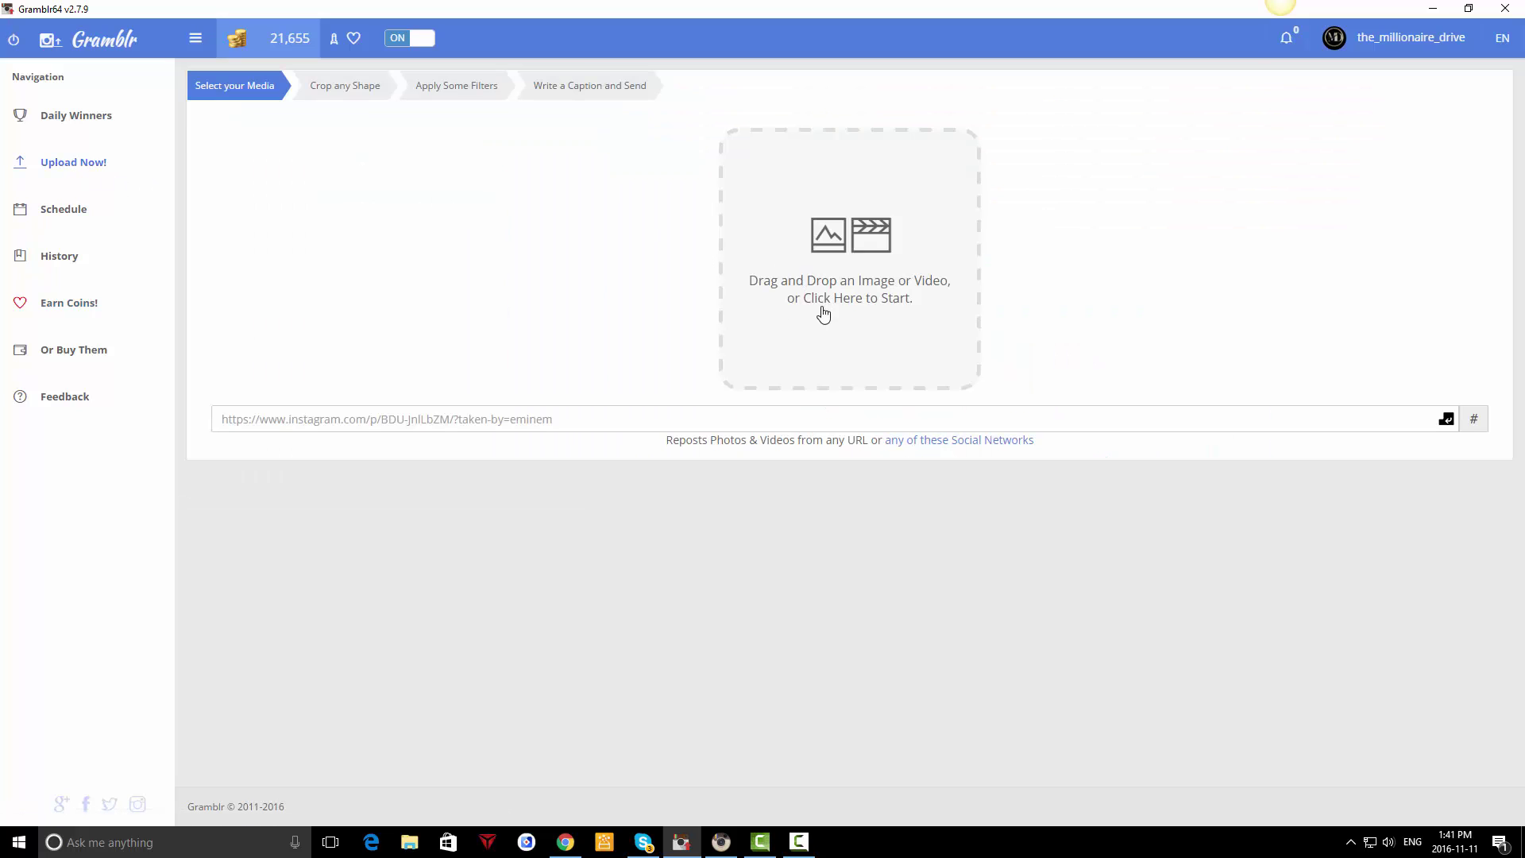
{"action": "left_click", "coordinate": [862, 300]}
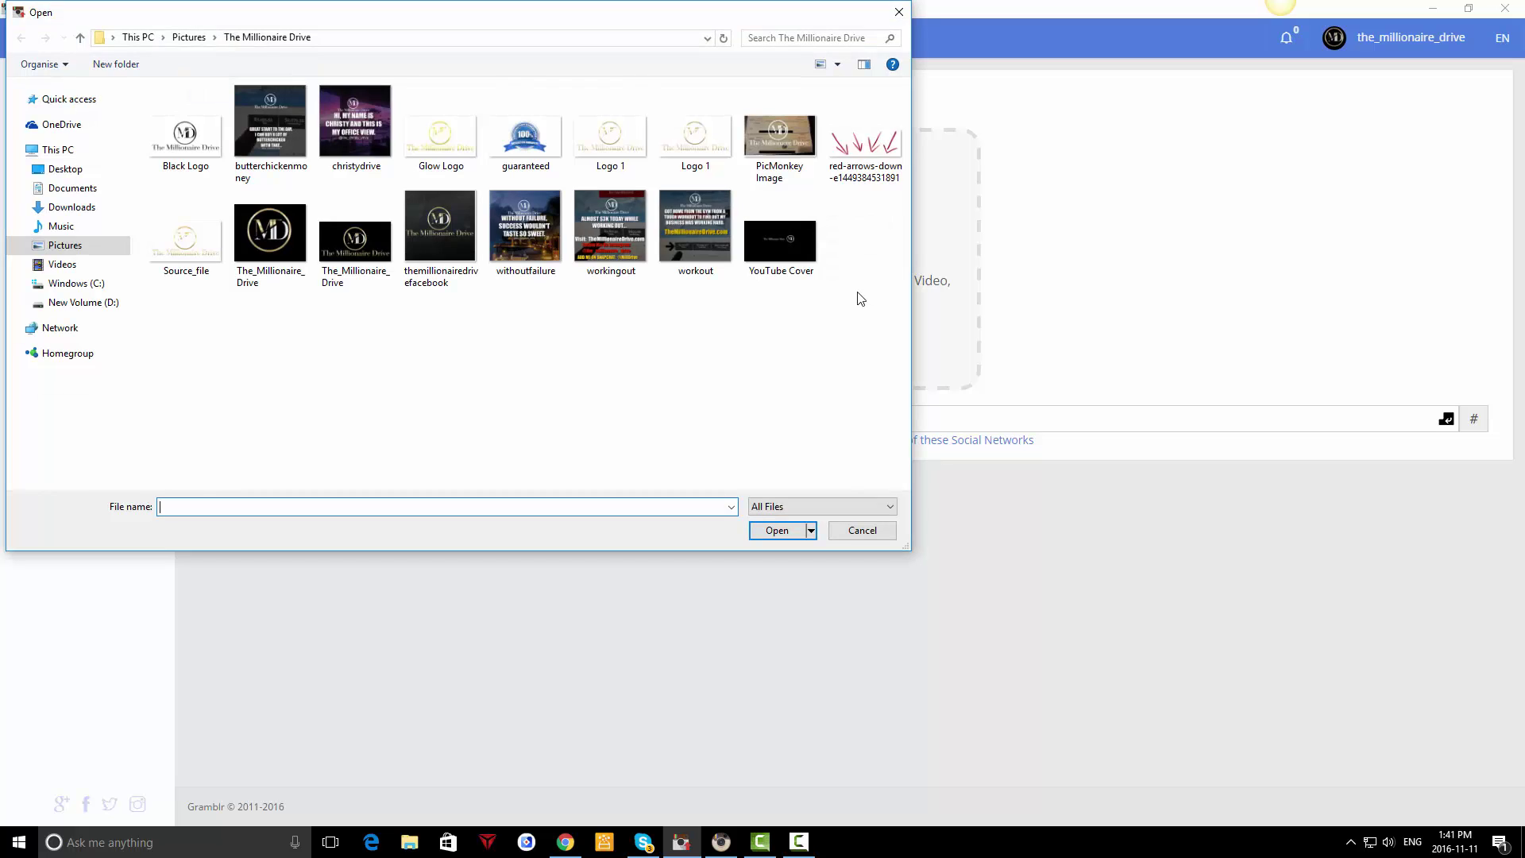
{"action": "double_click", "coordinate": [545, 226]}
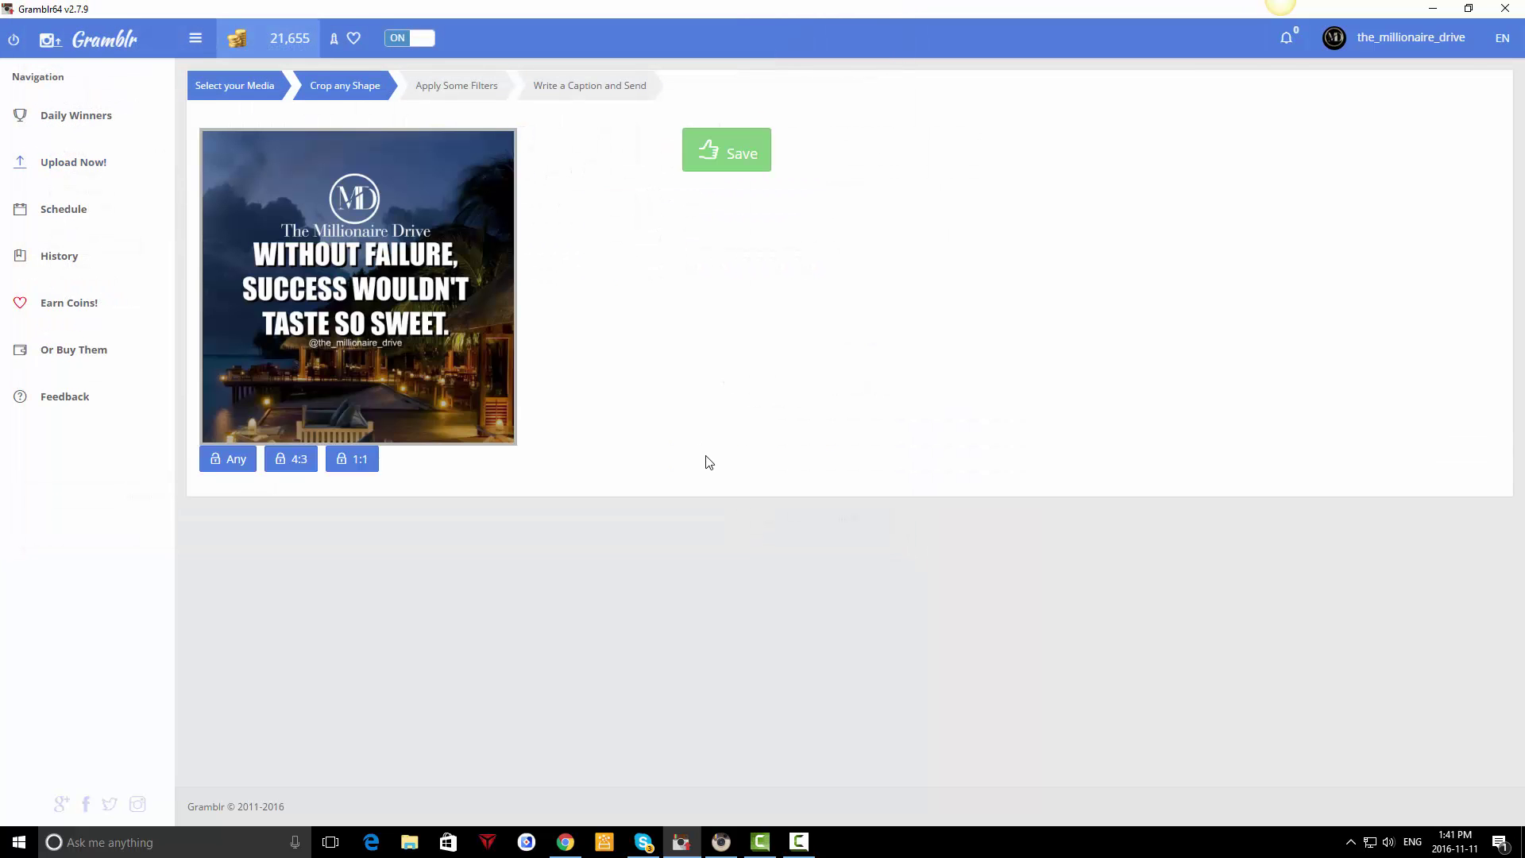
- Accept the default crop and skip the filters to reach the caption step
{"action": "left_click", "coordinate": [723, 163]}
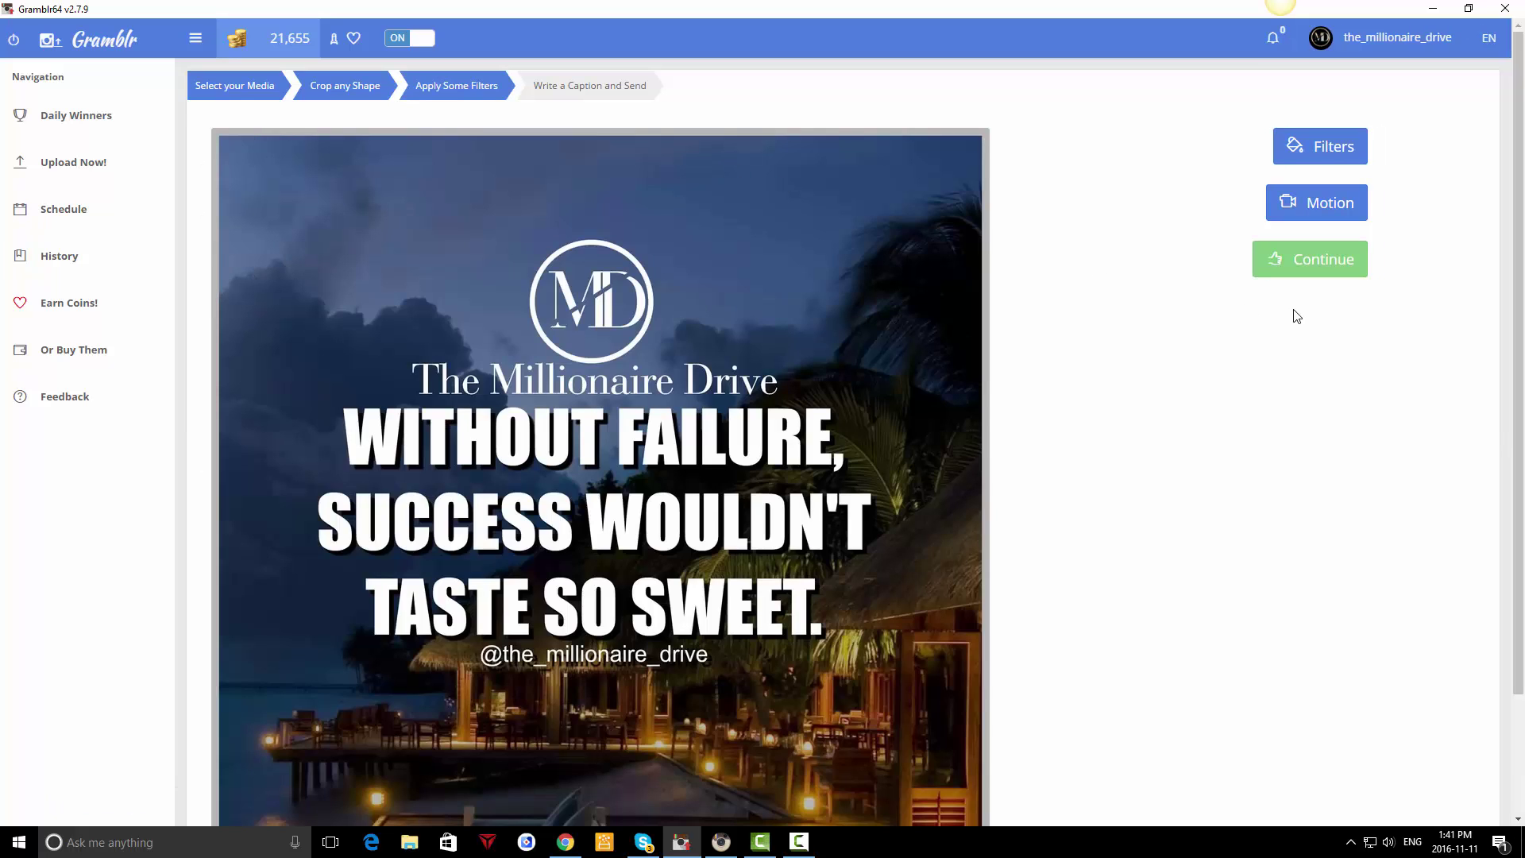
{"action": "scroll", "coordinate": [1290, 322], "scroll_direction": "down", "scroll_amount": 1}
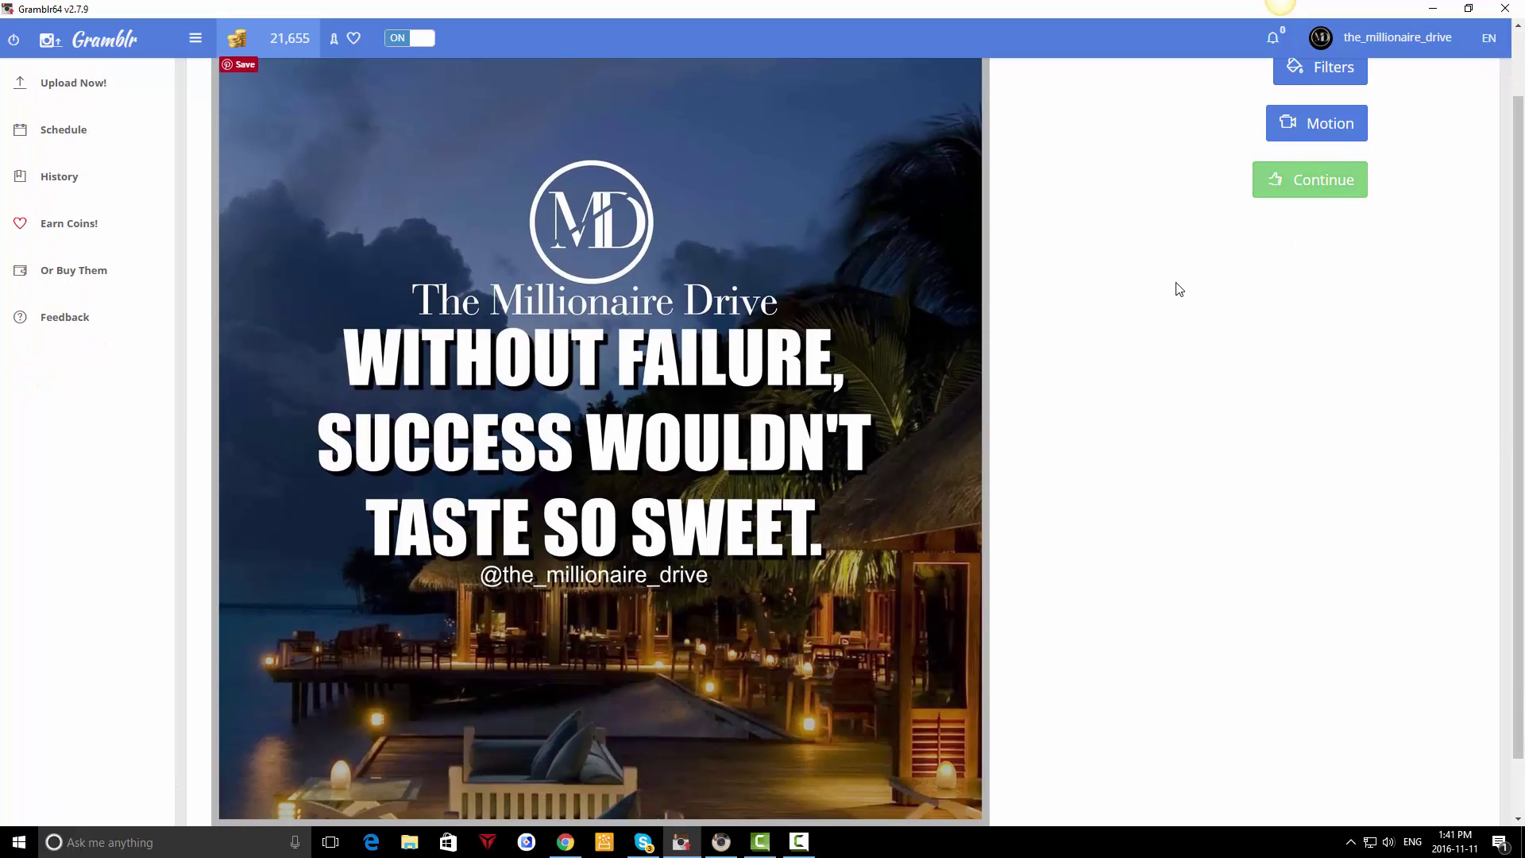
{"action": "left_click", "coordinate": [1312, 180]}
- Write the caption 'Without failure, success wouldn't taste so sweet.' plus 'Double tap and tag someone if you agree.'
{"action": "left_click", "coordinate": [1028, 242]}
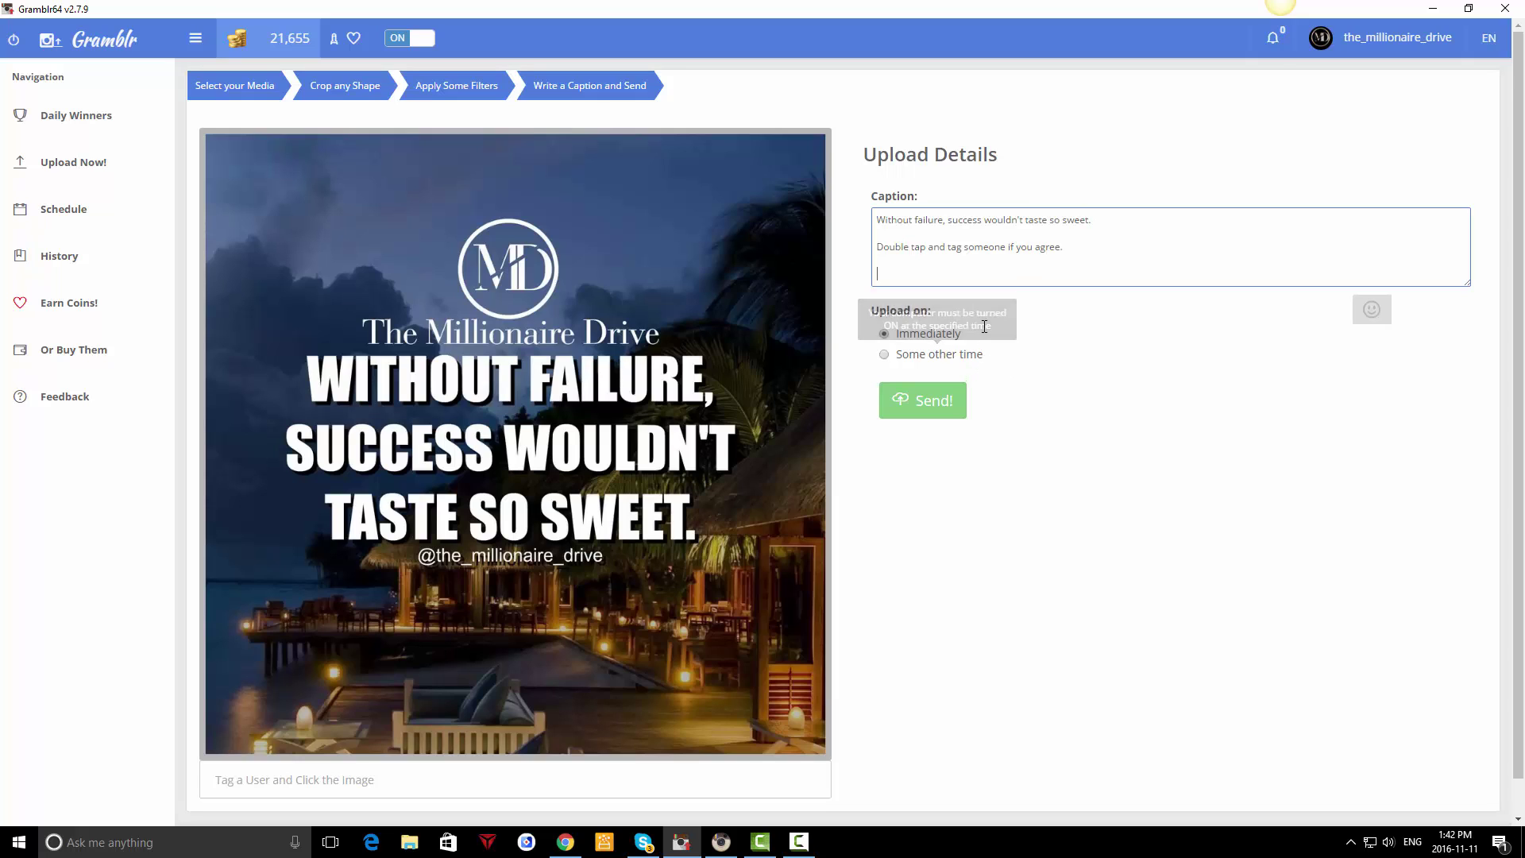
- Copy the hashtag block from the It Always Looks Impossible post's caption on Instagram
{"action": "left_click", "coordinate": [1429, 11]}
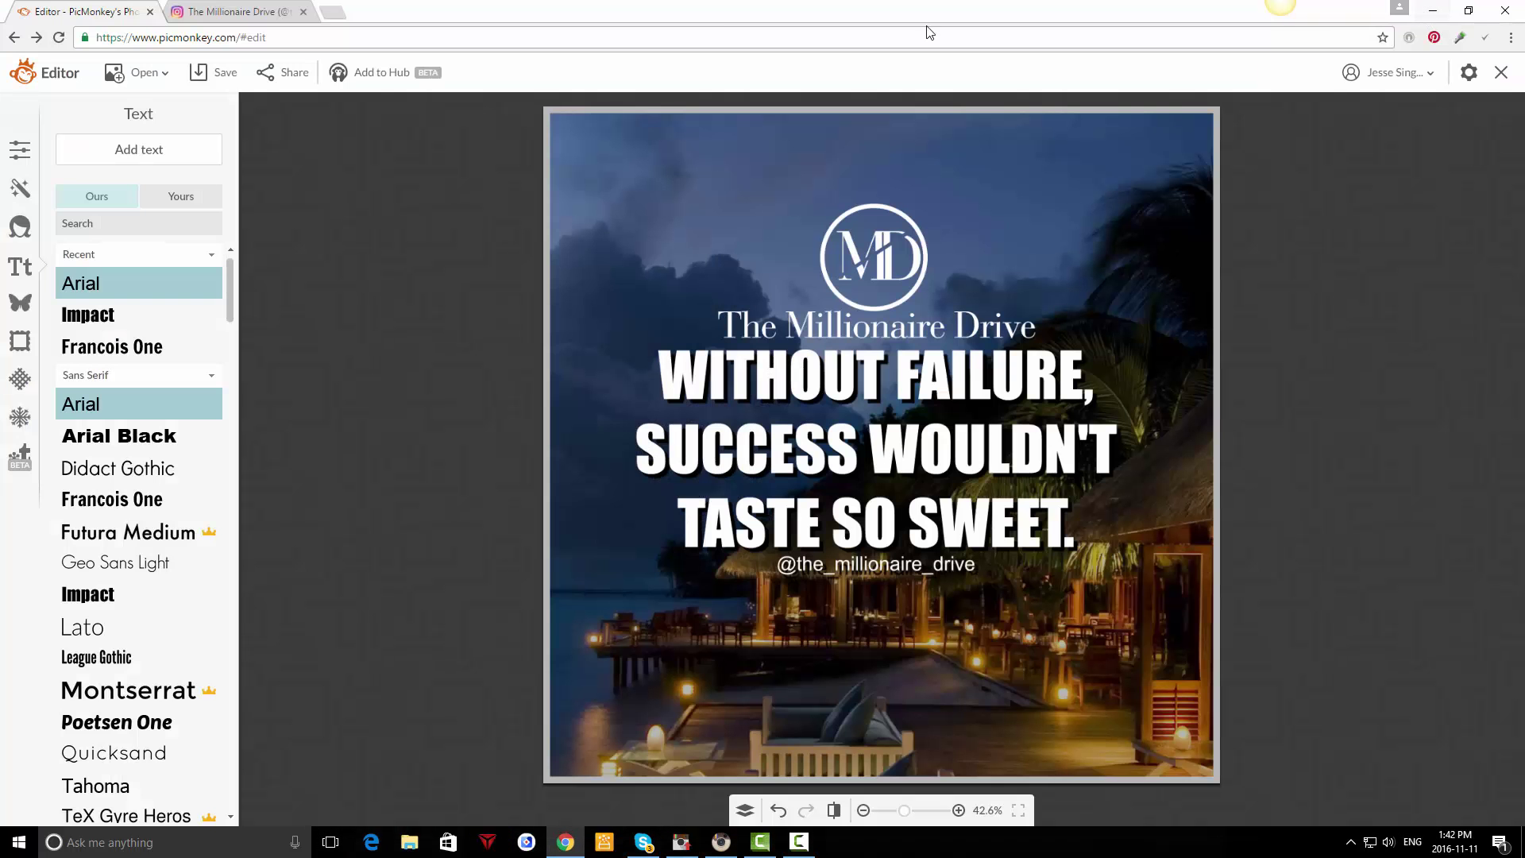
{"action": "left_click", "coordinate": [222, 9]}
{"action": "scroll", "coordinate": [545, 389], "scroll_direction": "up", "scroll_amount": 13}
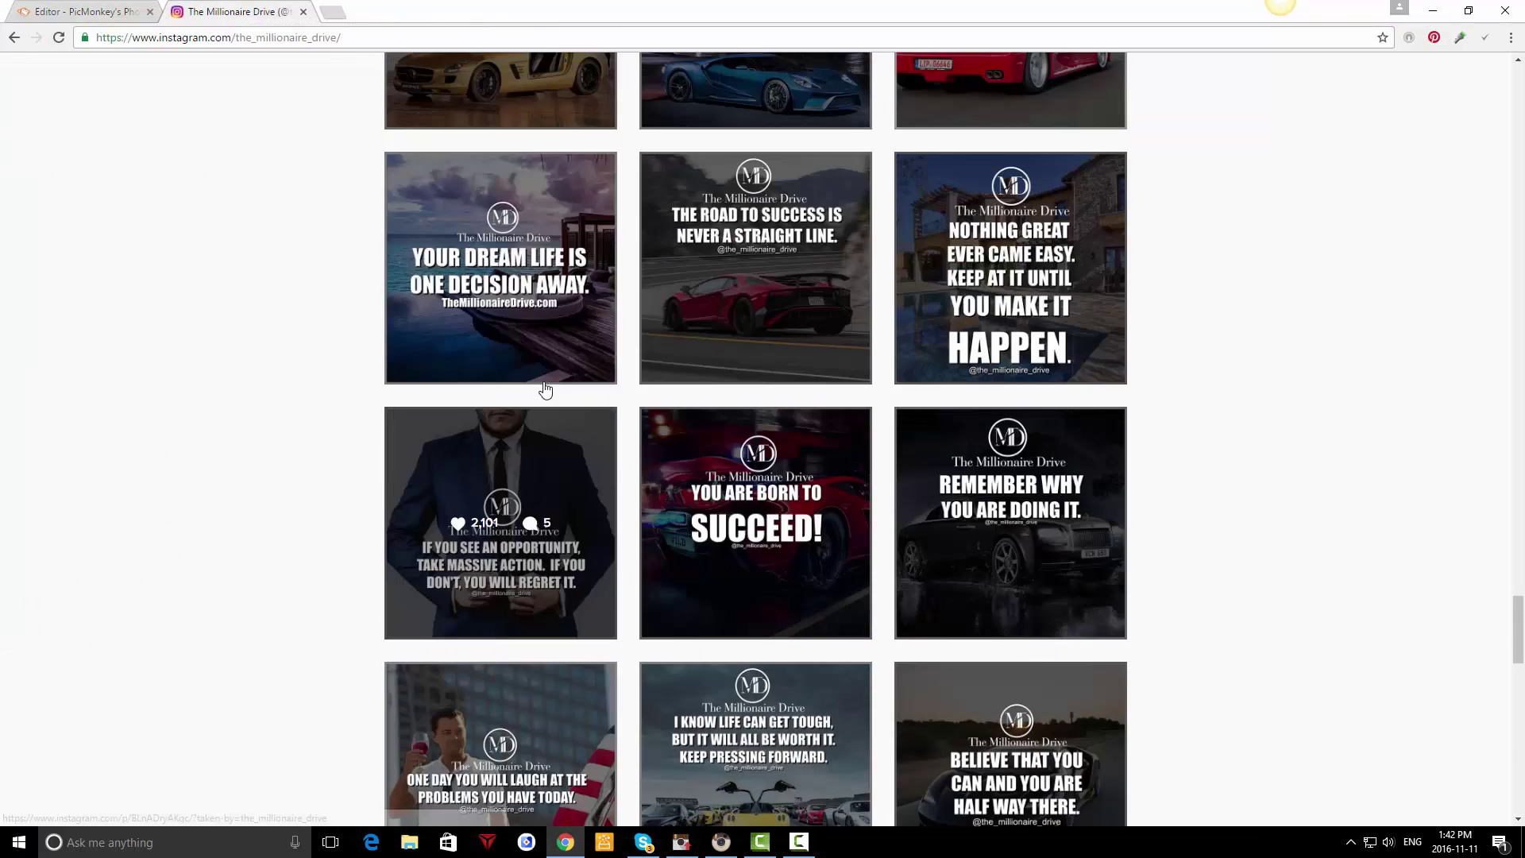
{"action": "scroll", "coordinate": [545, 389], "scroll_direction": "up", "scroll_amount": 20}
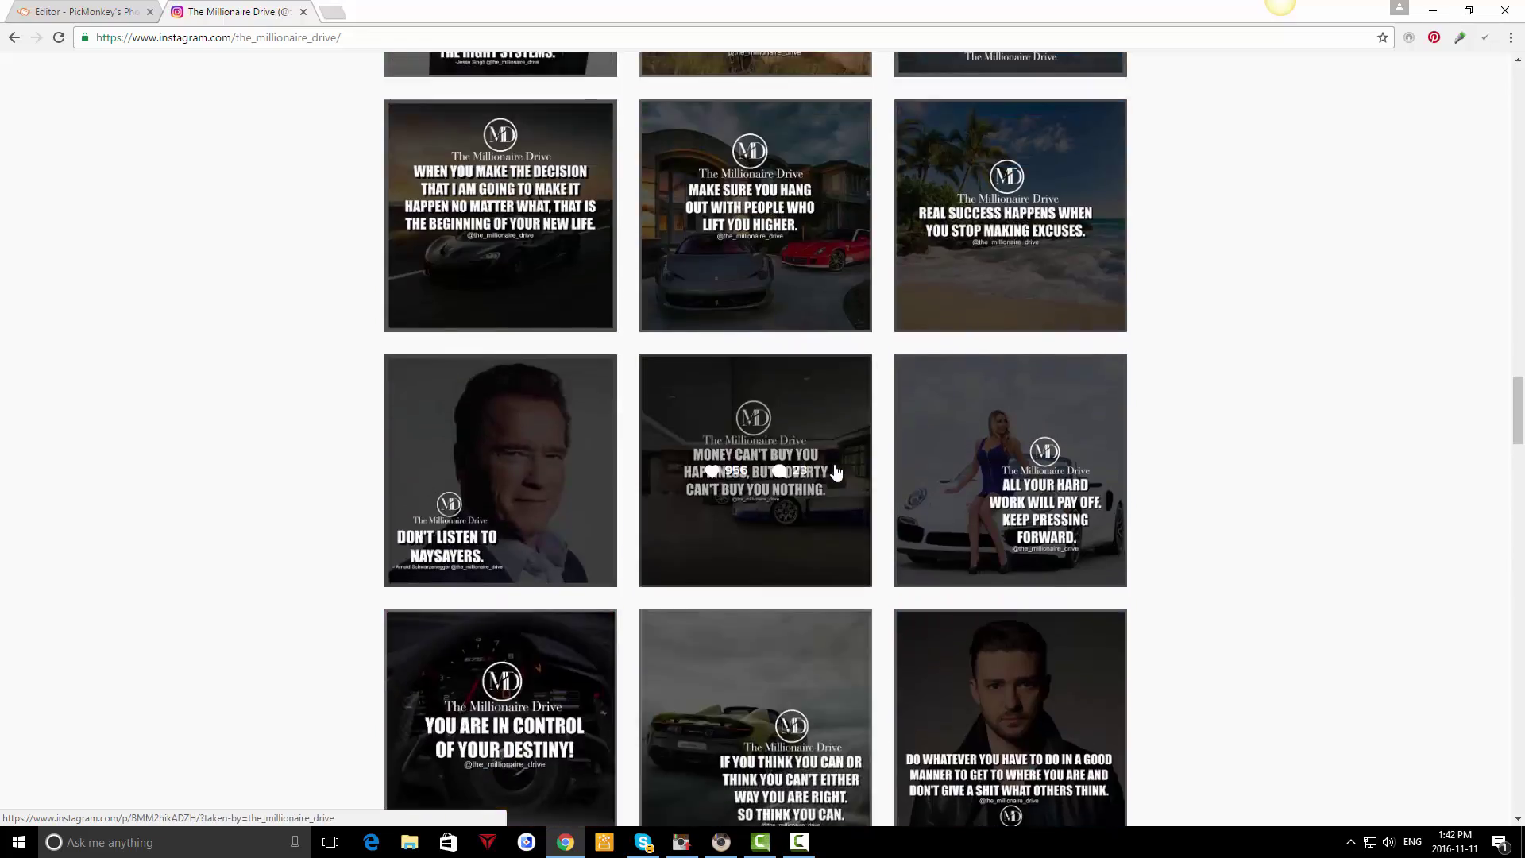
{"action": "scroll", "coordinate": [836, 472], "scroll_direction": "up", "scroll_amount": 10}
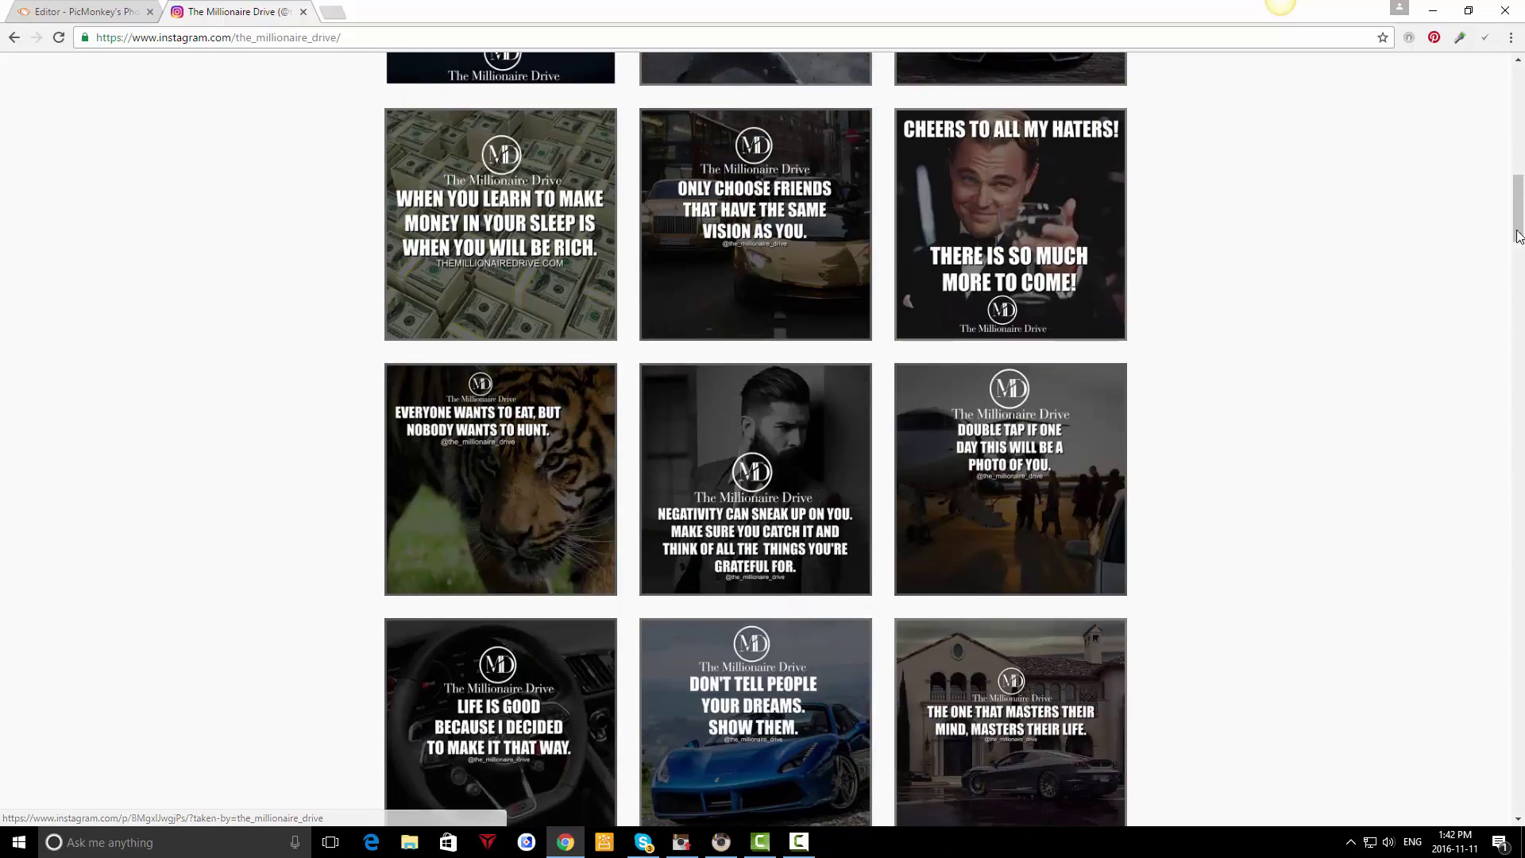
{"action": "left_click_drag", "start_coordinate": [1517, 334], "coordinate": [1521, 83]}
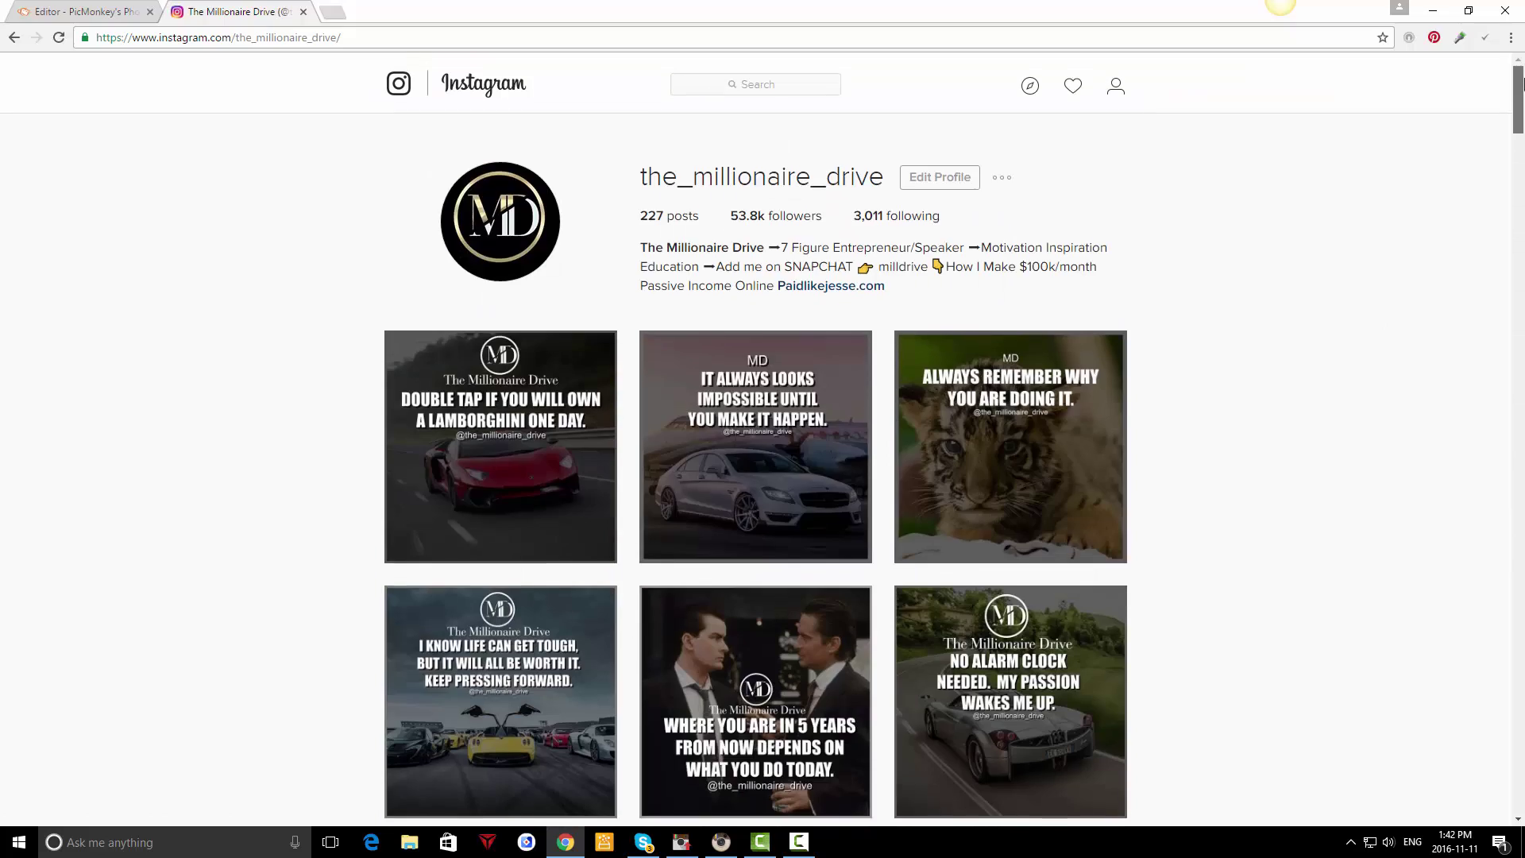
{"action": "left_click", "coordinate": [752, 527]}
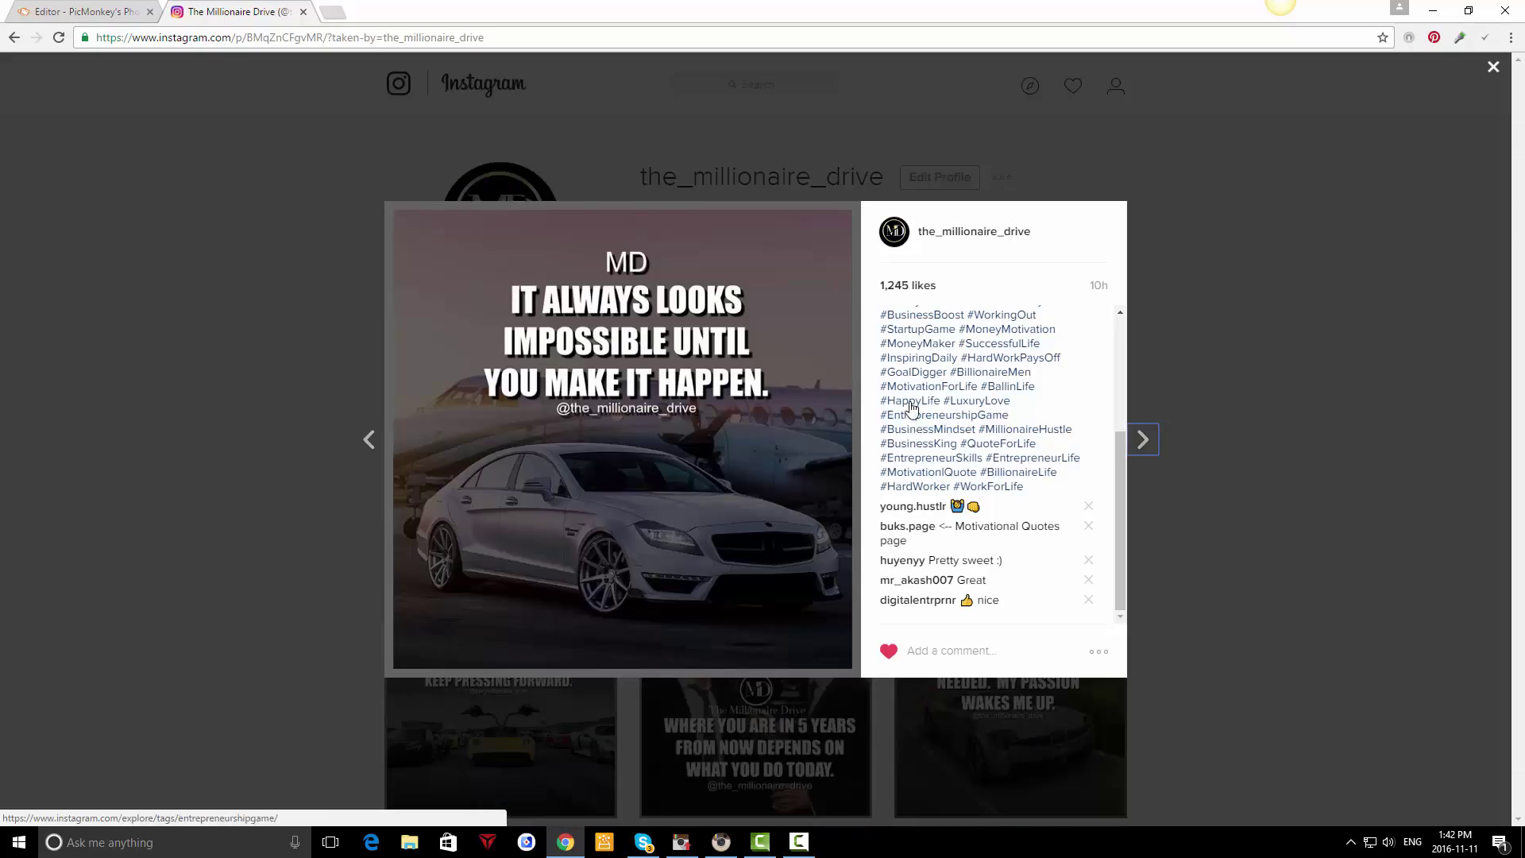
{"action": "left_click_drag", "start_coordinate": [1045, 493], "coordinate": [873, 398]}
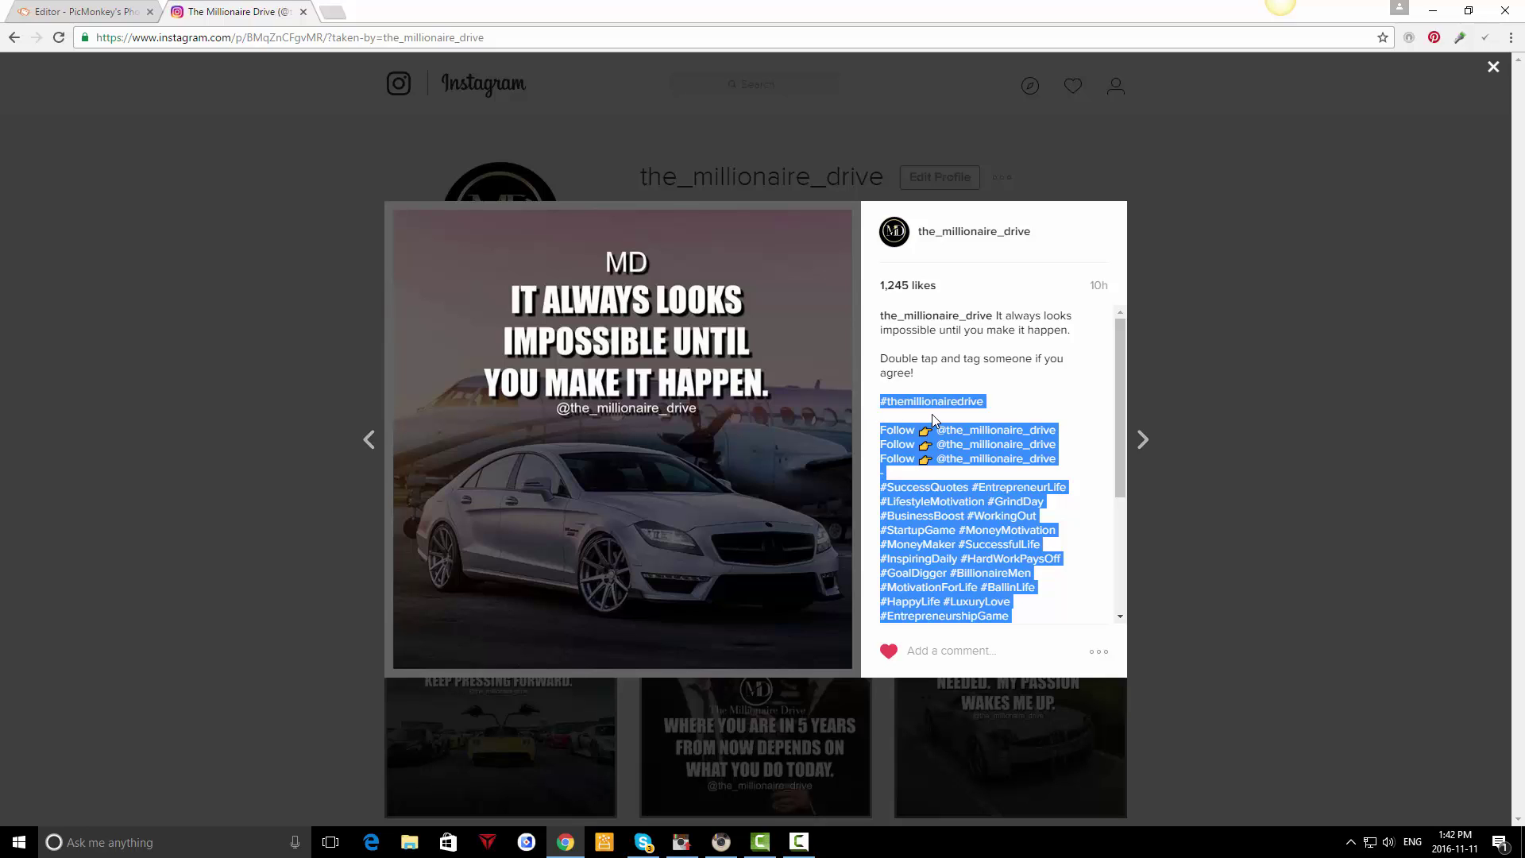
{"action": "left_click", "coordinate": [681, 842]}
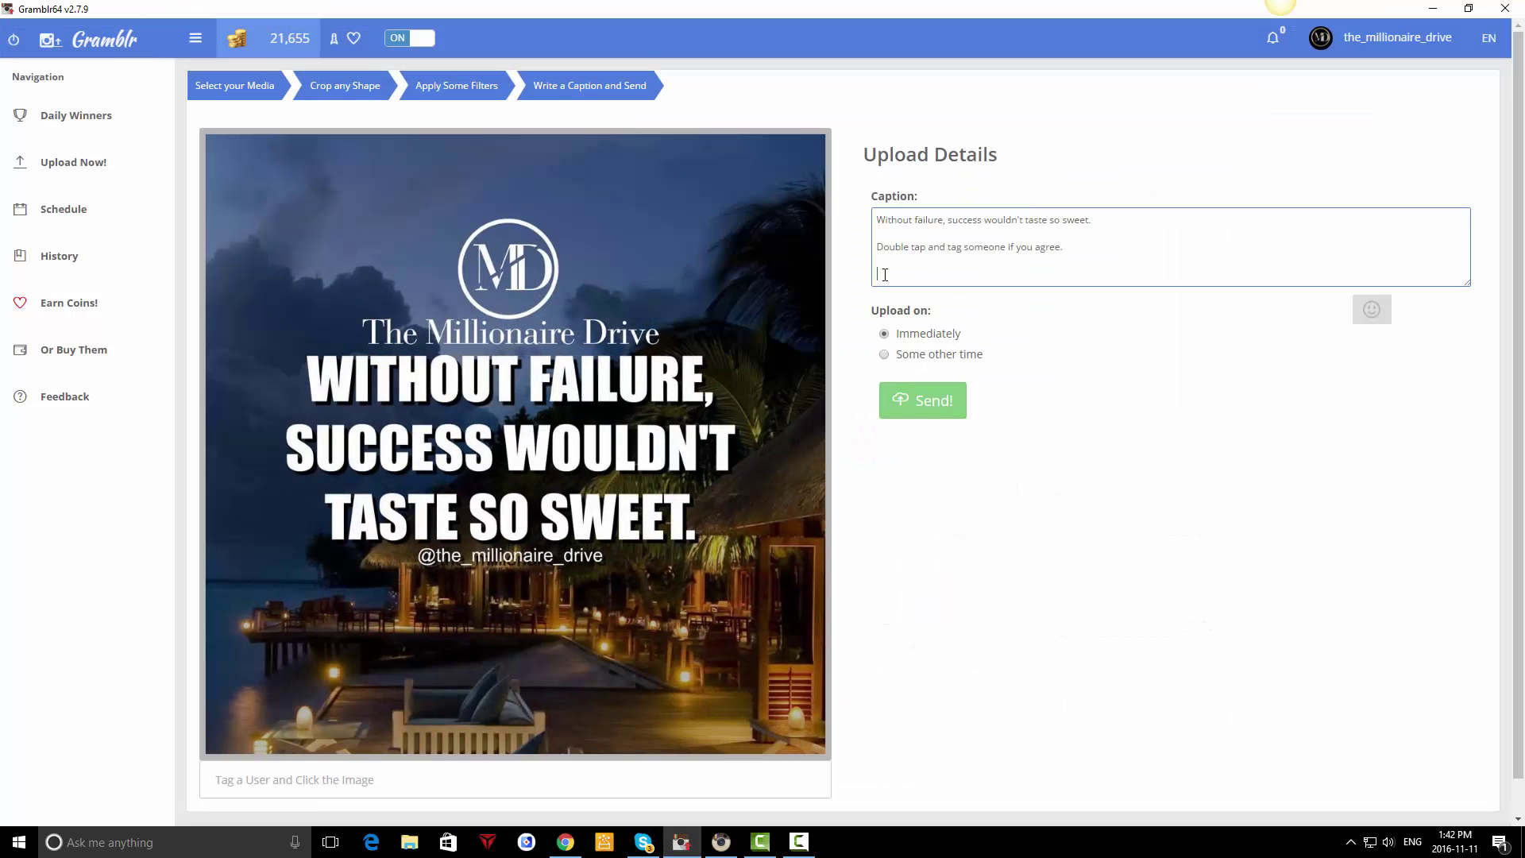
- Paste the hashtags under the caption and send the post with Immediately upload
{"action": "key", "text": "ctrl+v"}
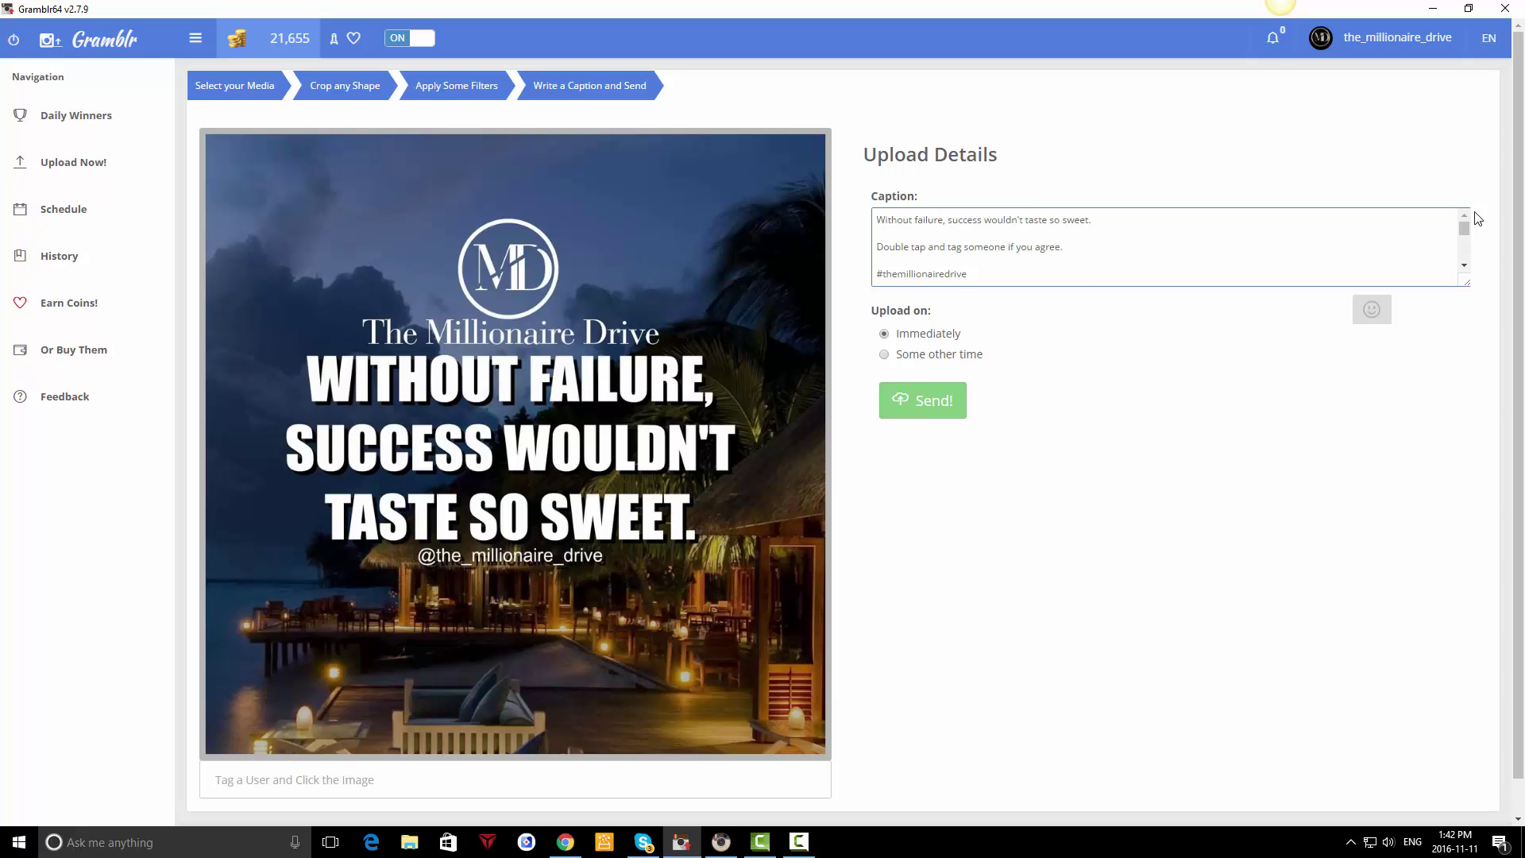
{"action": "mouse_move", "coordinate": [1465, 229]}
{"action": "left_mouse_down"}
{"action": "mouse_move", "coordinate": [1471, 261]}
{"action": "mouse_move", "coordinate": [1459, 225]}
{"action": "left_mouse_up"}
{"action": "left_click", "coordinate": [929, 416]}
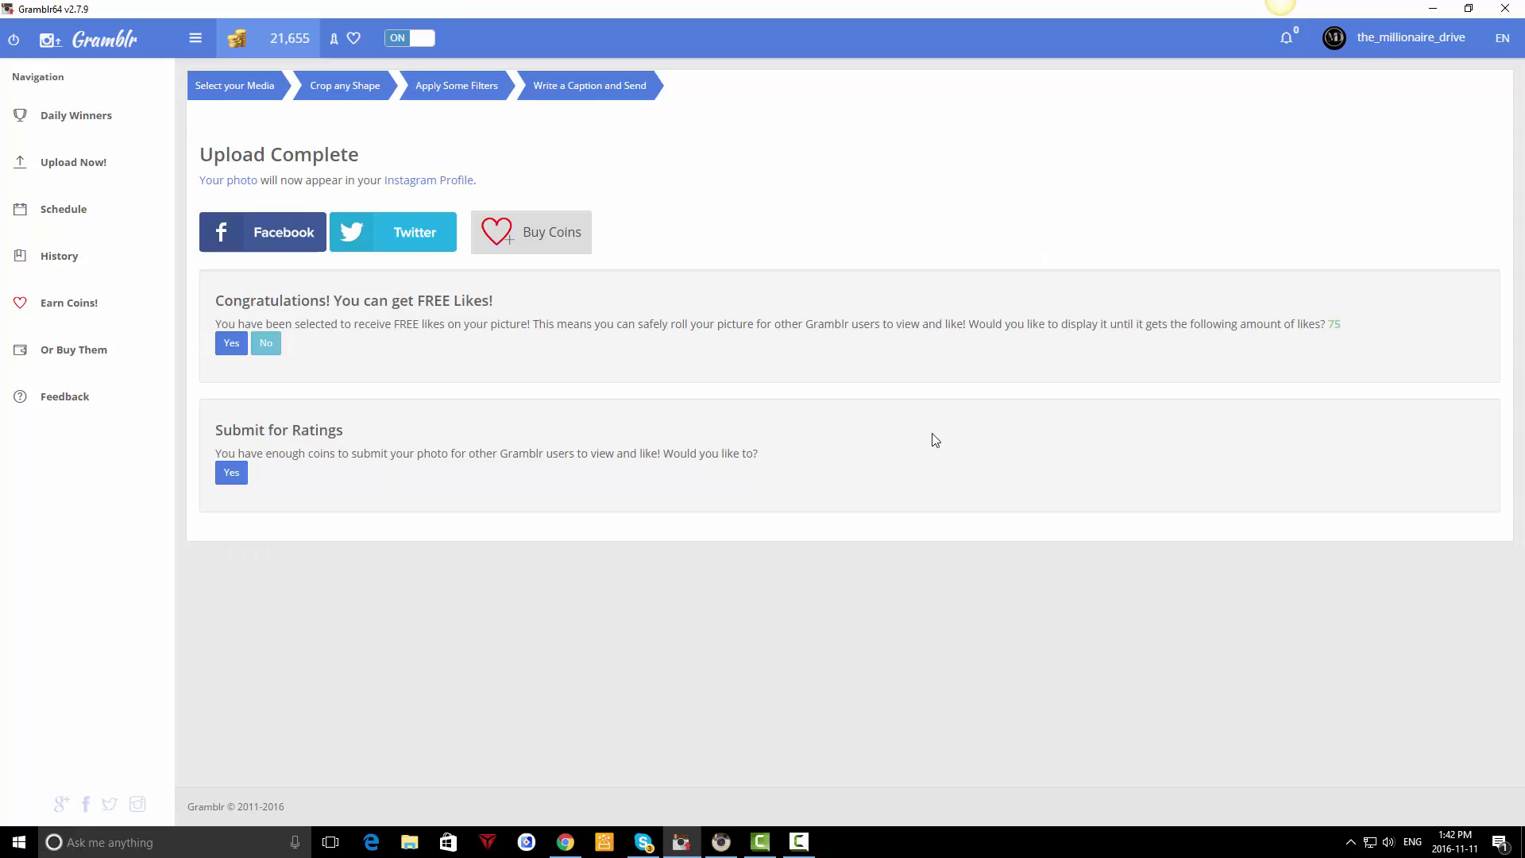
- Reload the Instagram profile and like the new Without Failure post
{"action": "left_click", "coordinate": [1433, 7]}
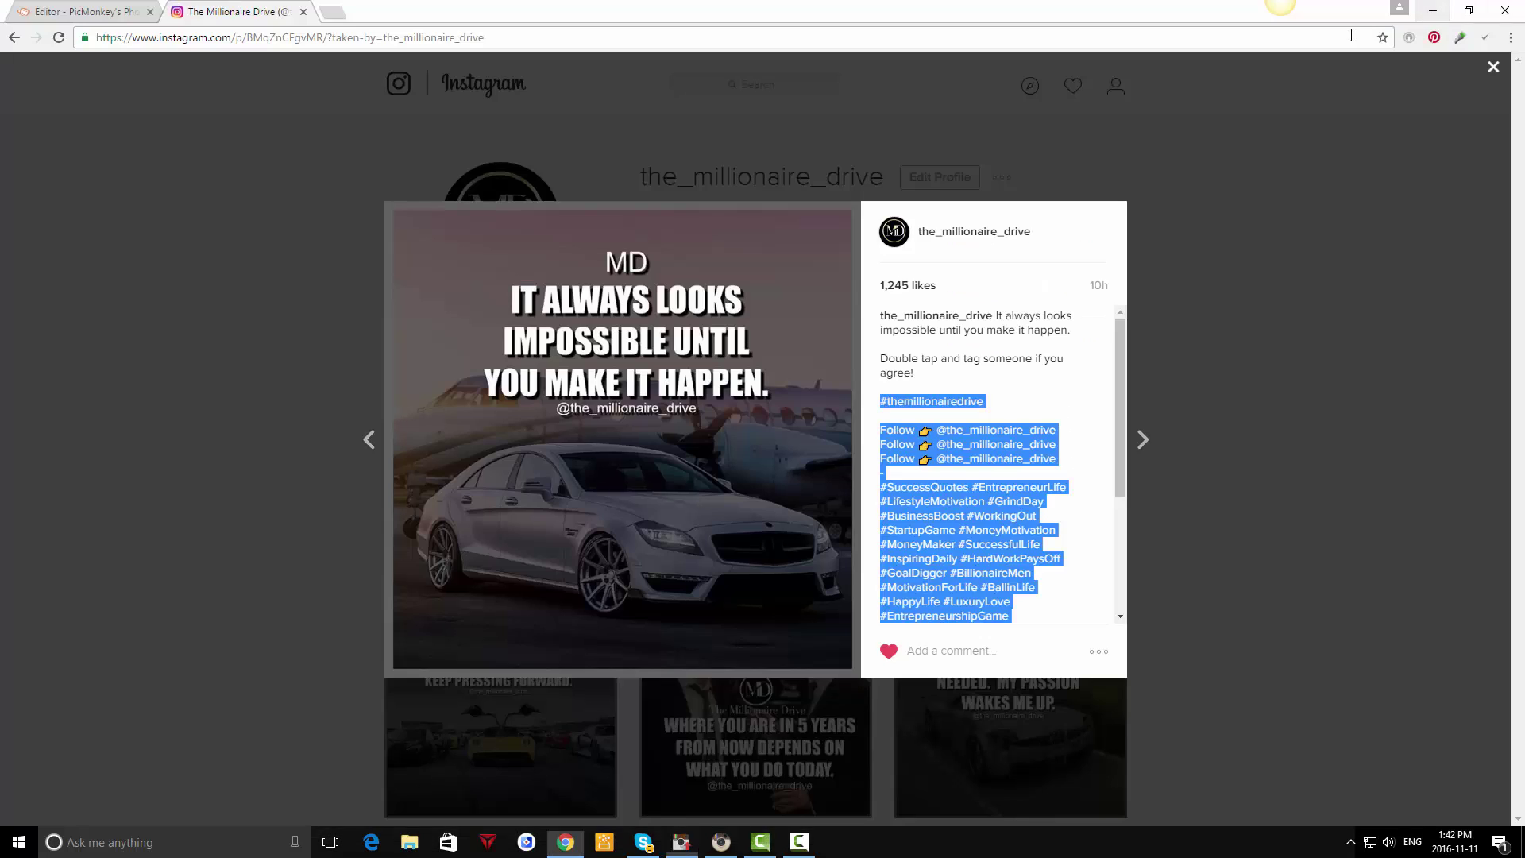
{"action": "left_click", "coordinate": [262, 214]}
{"action": "left_click", "coordinate": [295, 32]}
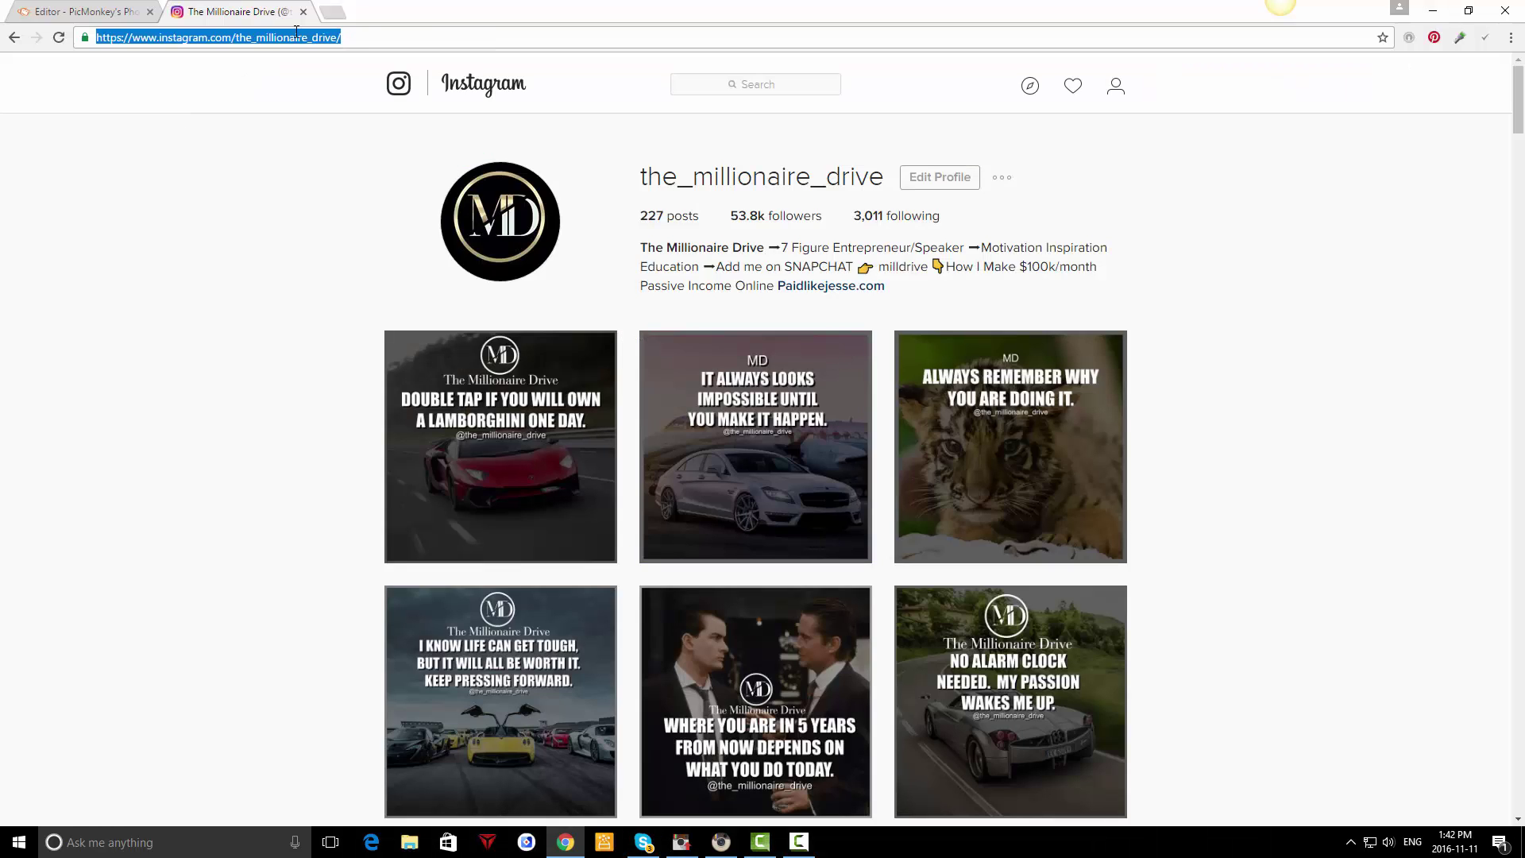
{"action": "key", "text": "Return"}
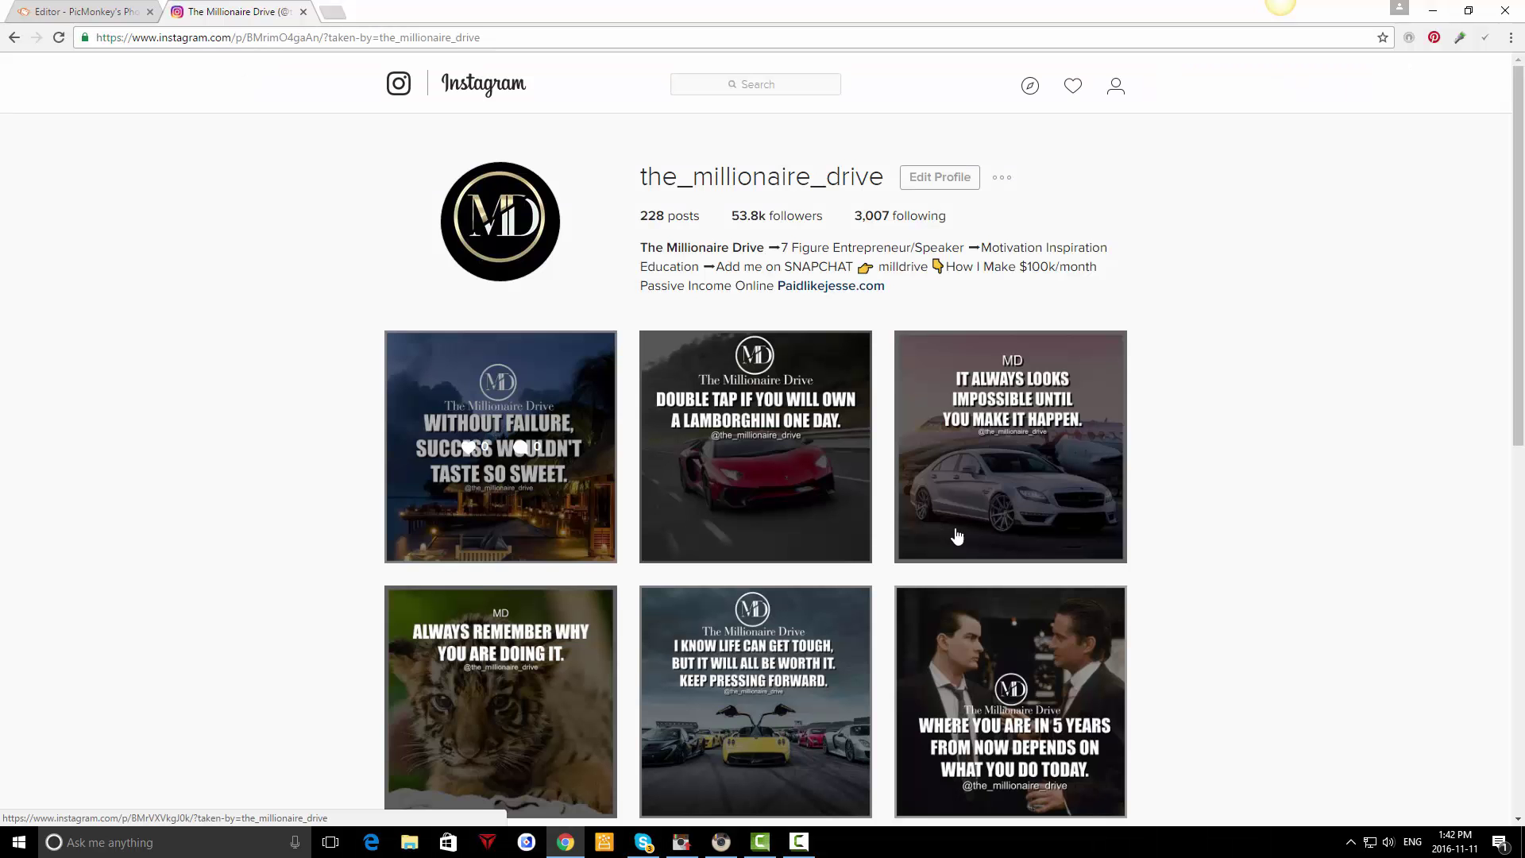
{"action": "left_click", "coordinate": [499, 493]}
{"action": "left_click", "coordinate": [889, 651]}
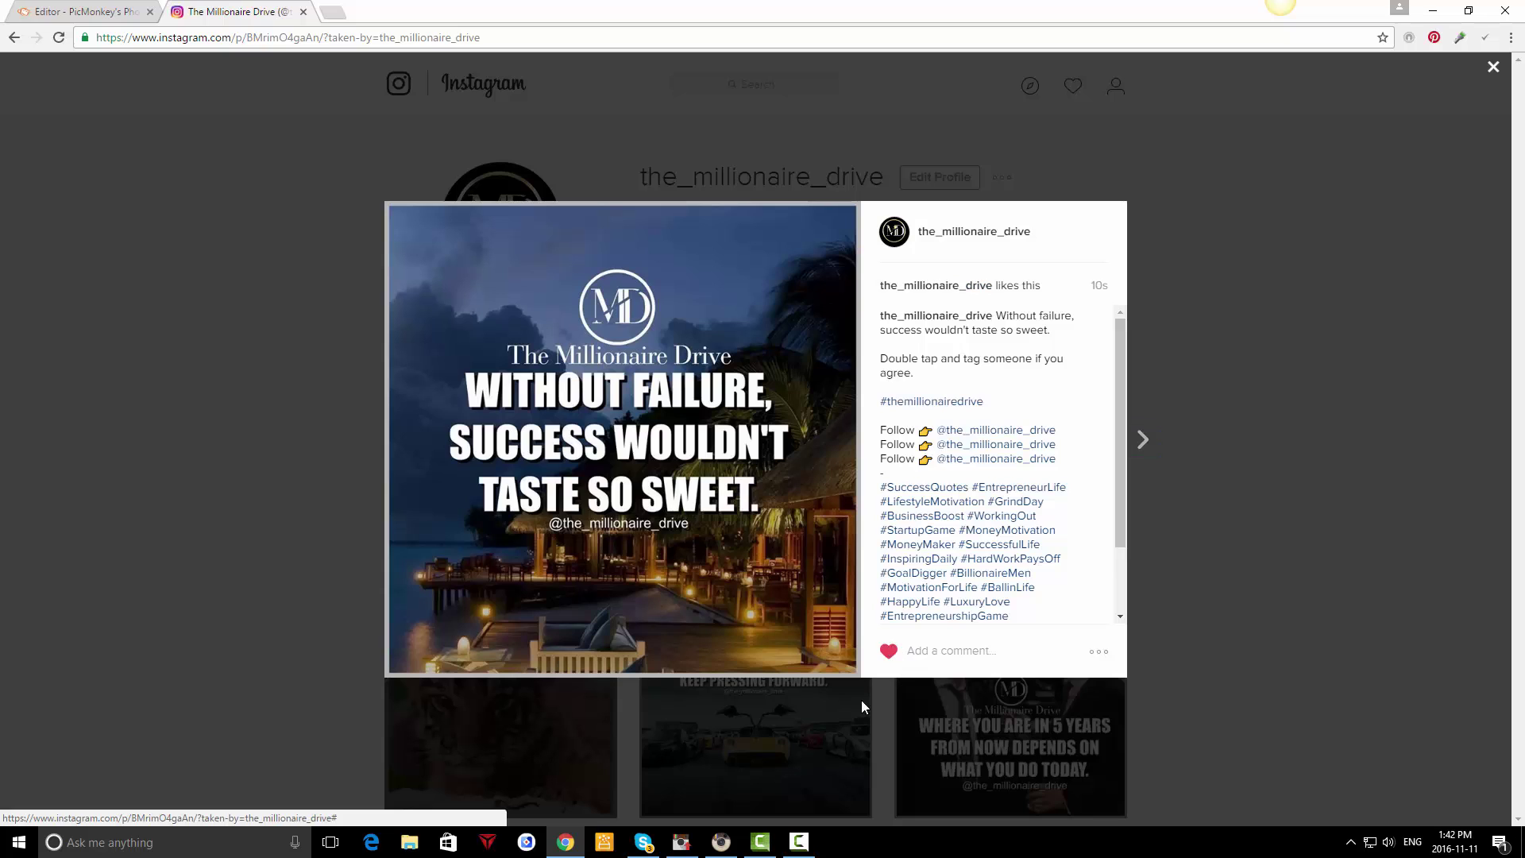
{"action": "left_click", "coordinate": [4, 326]}
- Reload the profile several times to check the new post's stats, then return to PicMonkey
{"action": "left_click", "coordinate": [289, 40]}
{"action": "key", "text": "Return"}
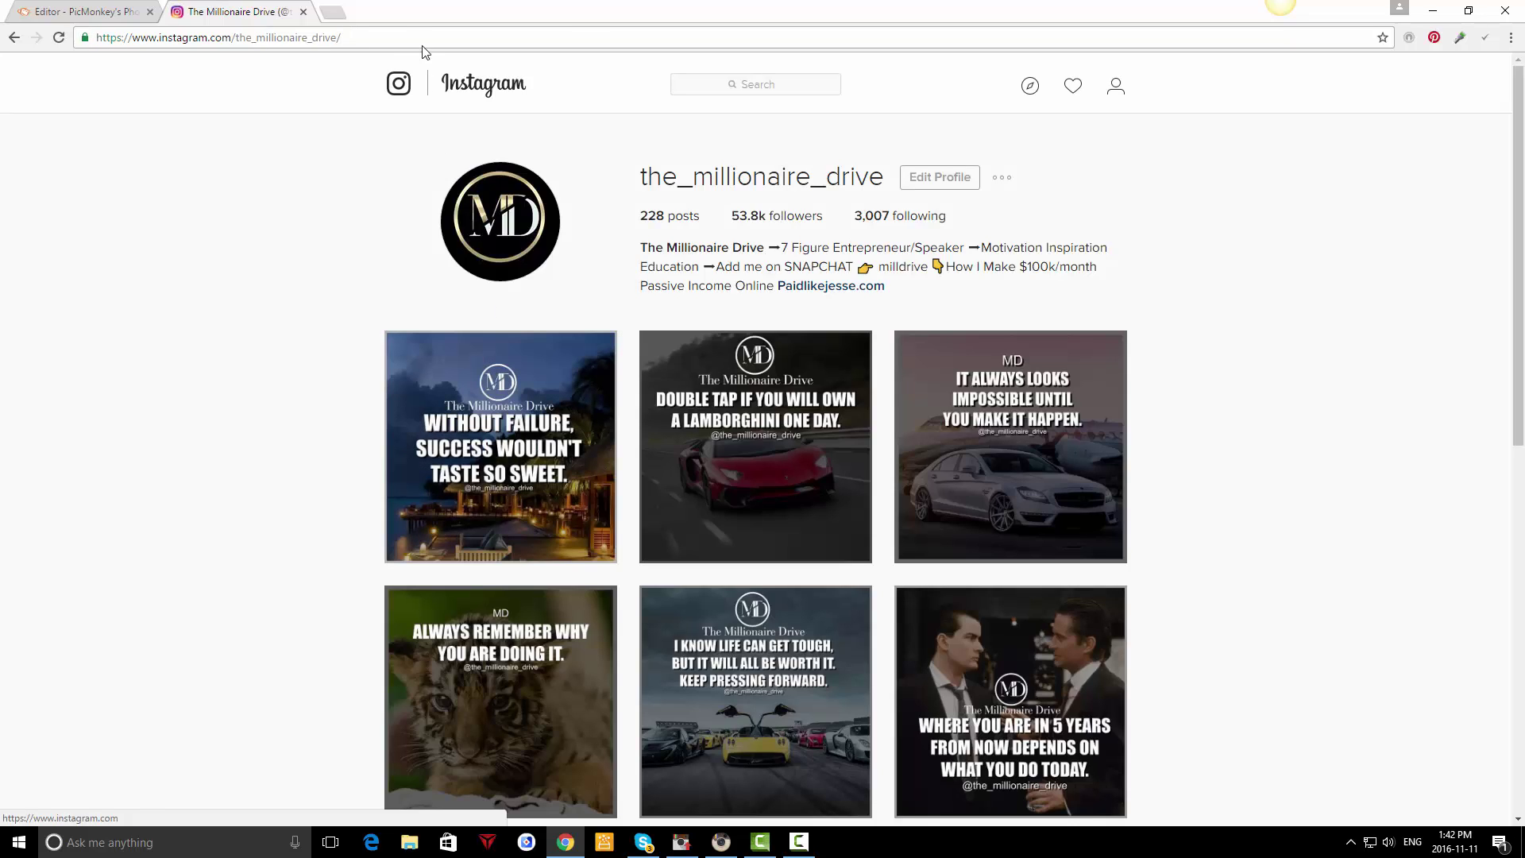
{"action": "left_click", "coordinate": [420, 36]}
{"action": "key", "text": "Return"}
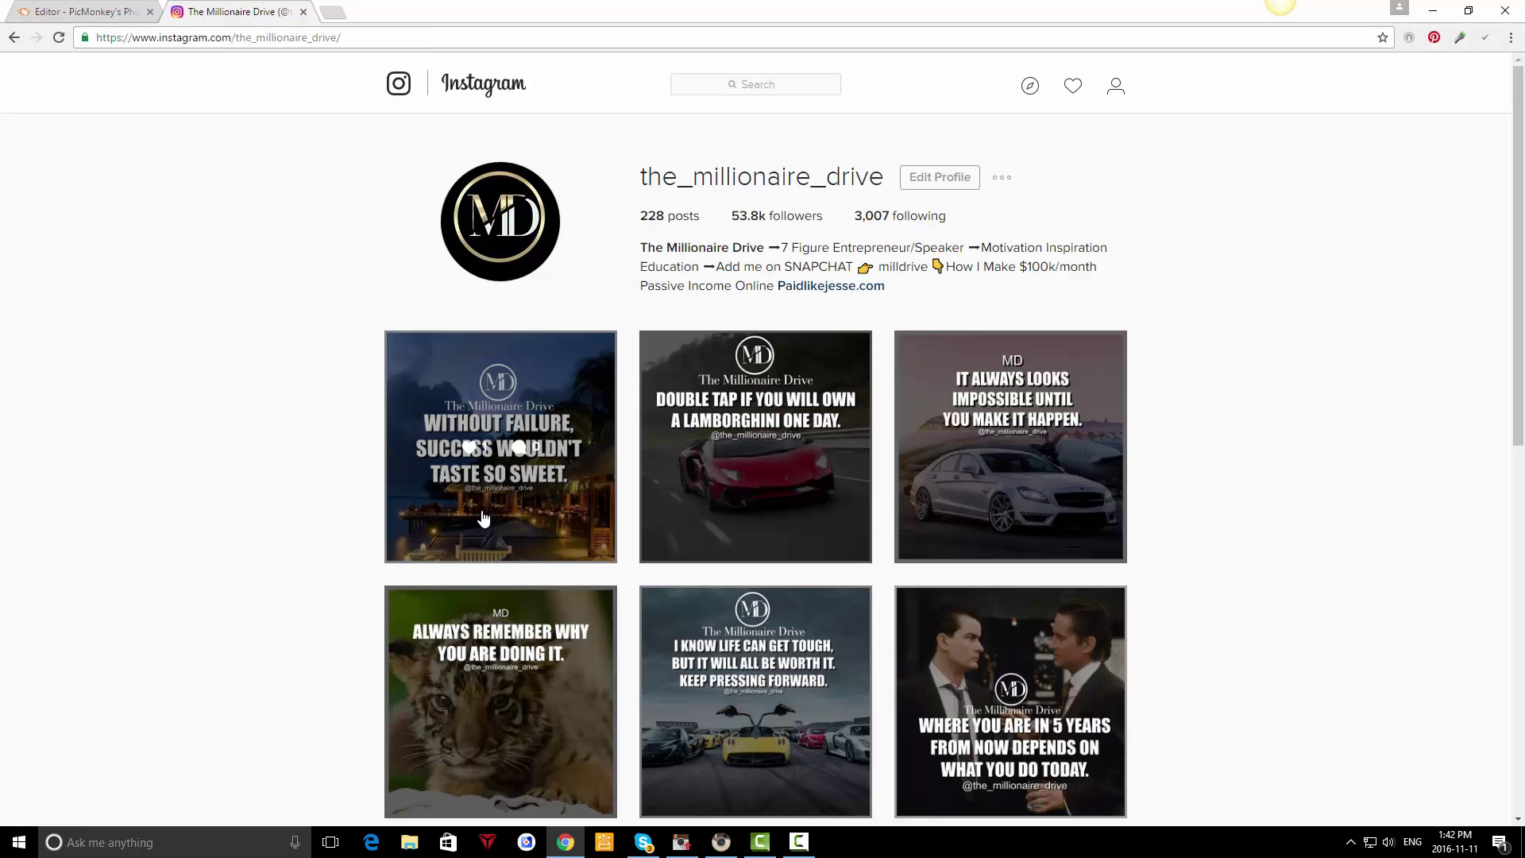
{"action": "left_click", "coordinate": [493, 33]}
{"action": "key", "text": "Return"}
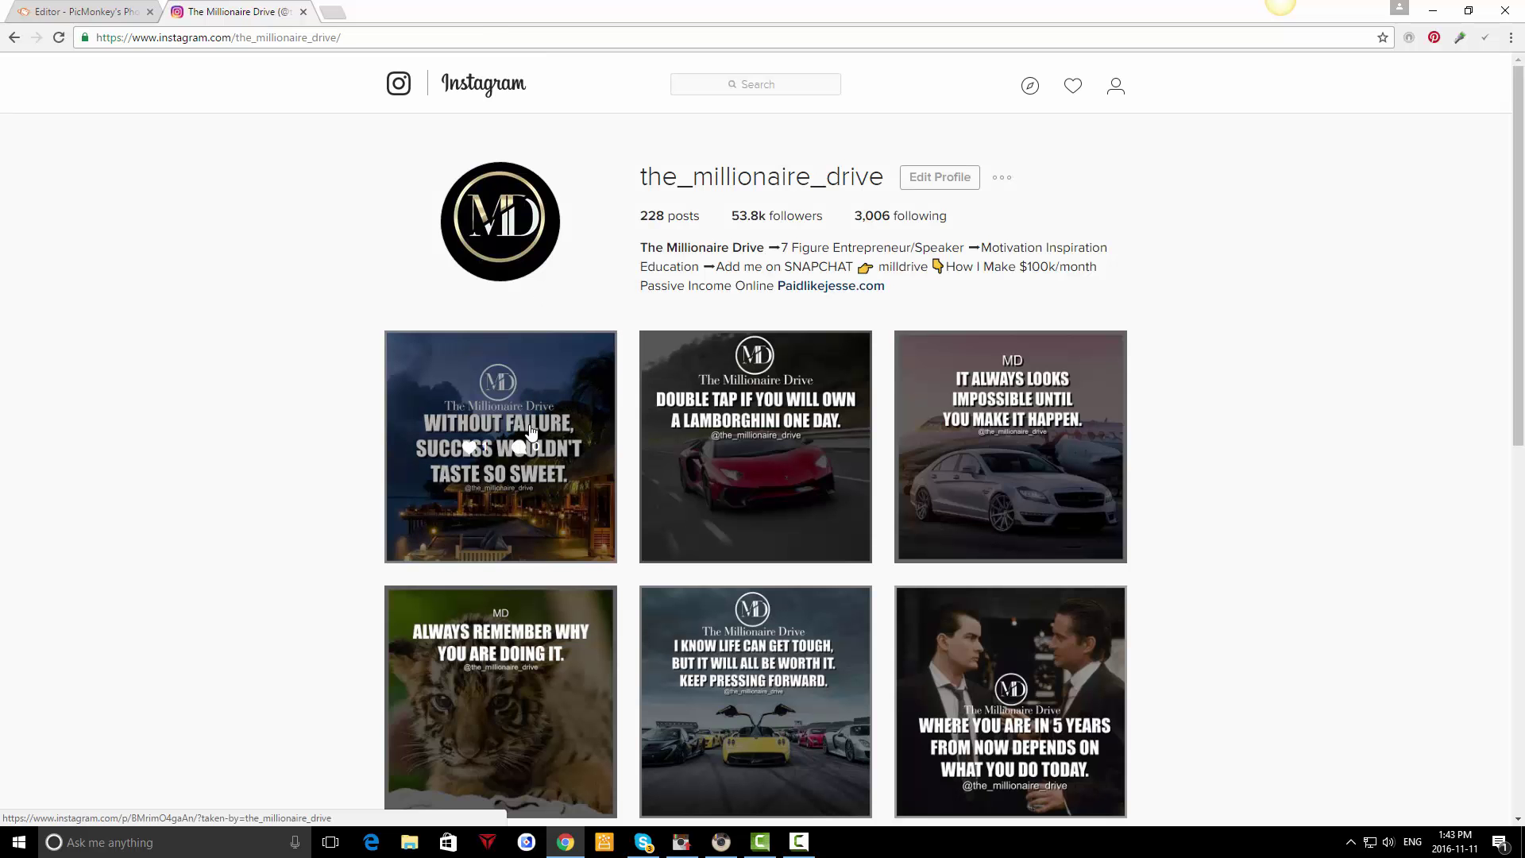
{"action": "left_click", "coordinate": [530, 433]}
{"action": "left_click", "coordinate": [1334, 492]}
{"action": "scroll", "coordinate": [1287, 460], "scroll_direction": "down", "scroll_amount": 7}
{"action": "scroll", "coordinate": [1232, 453], "scroll_direction": "up", "scroll_amount": 7}
{"action": "scroll", "coordinate": [354, 426], "scroll_direction": "down", "scroll_amount": 3}
{"action": "scroll", "coordinate": [371, 402], "scroll_direction": "up", "scroll_amount": 3}
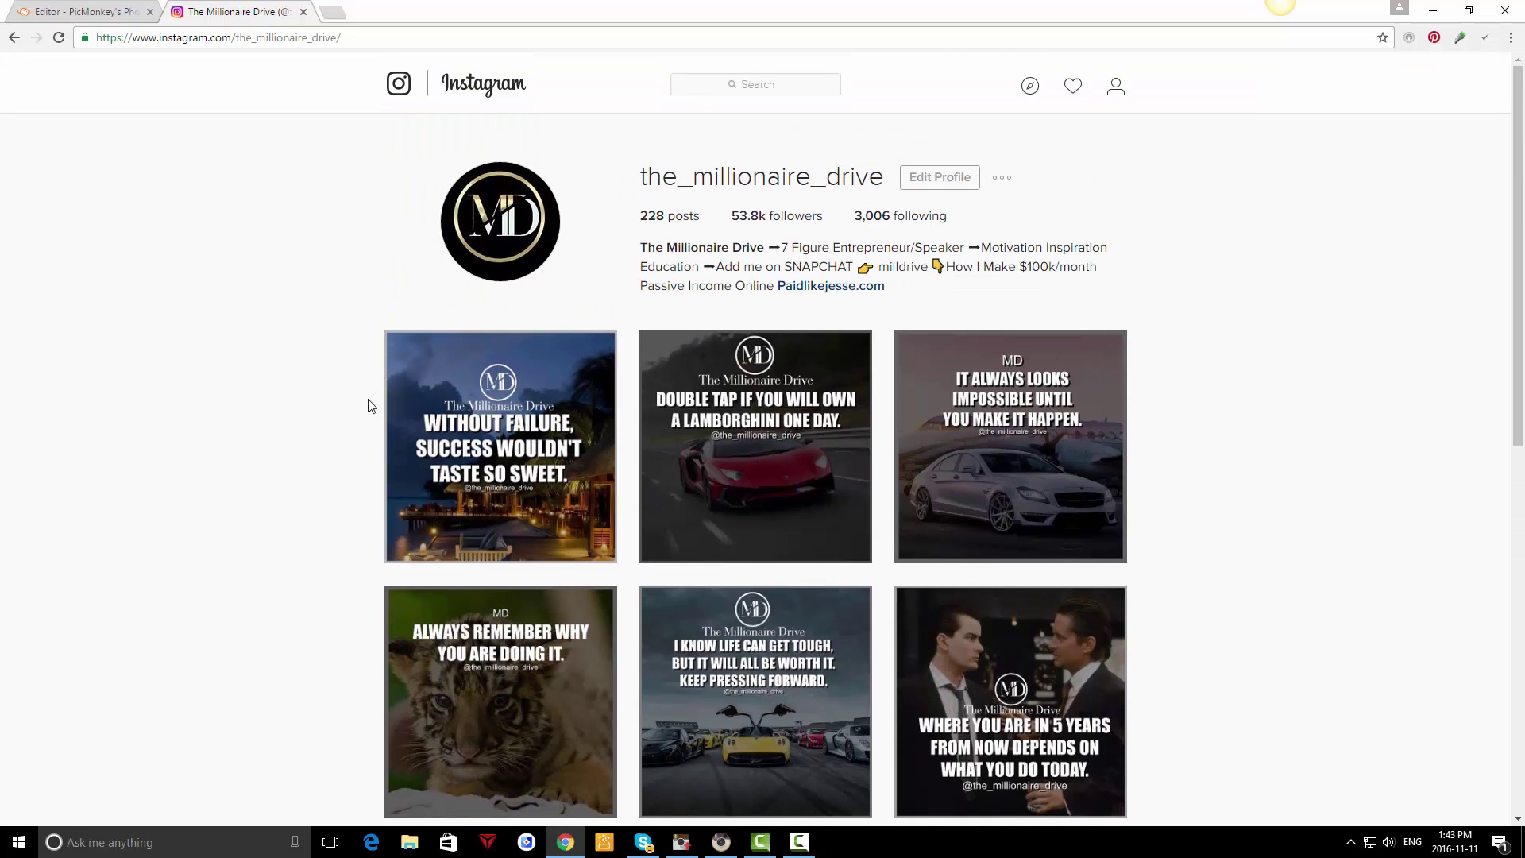
{"action": "left_click", "coordinate": [115, 9]}
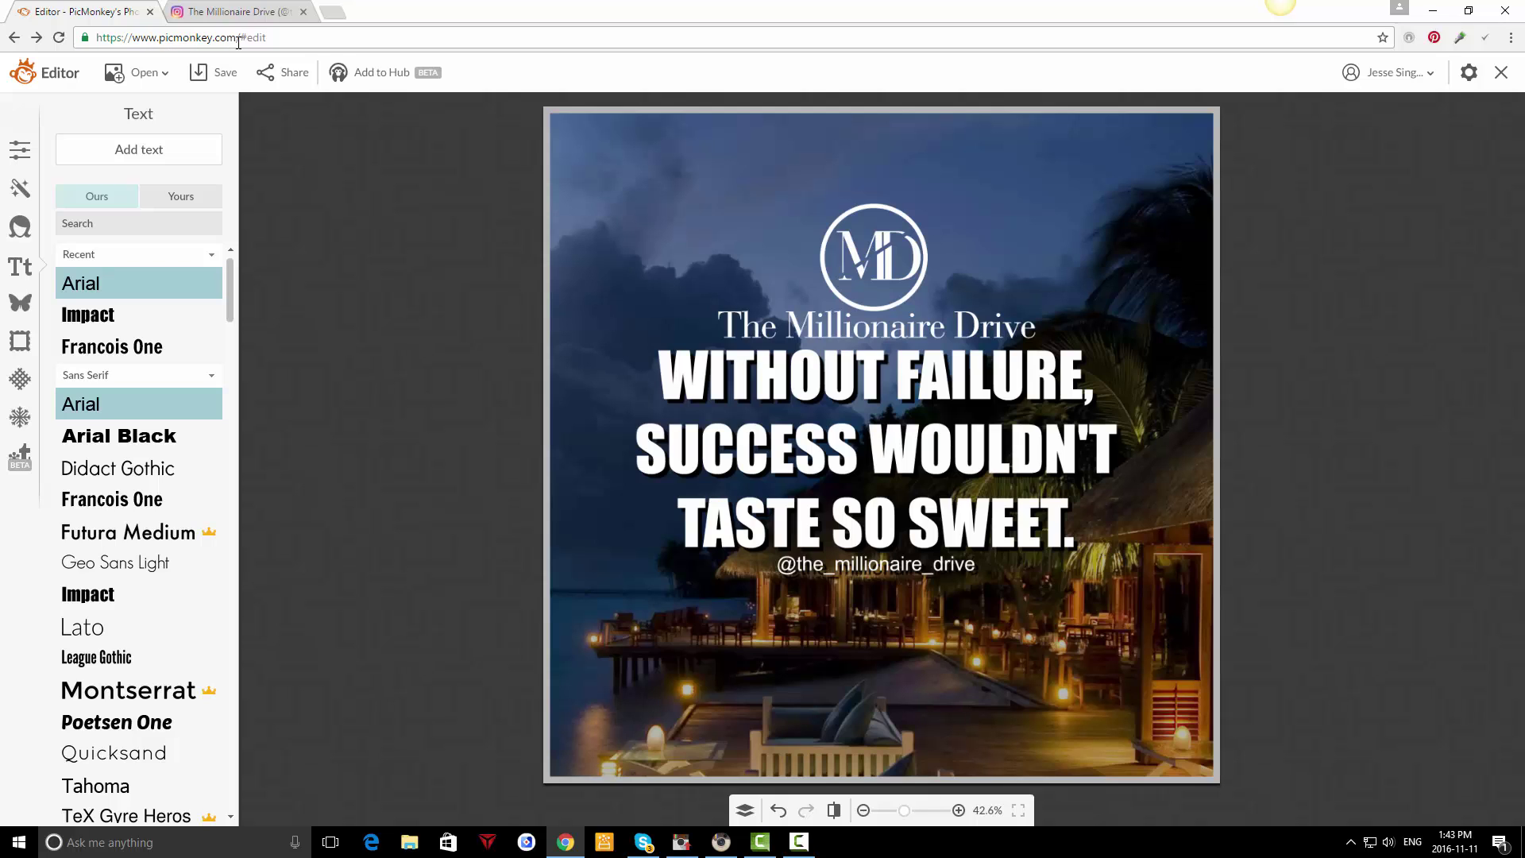
- Reload the Instagram profile and open the new Without Failure post to view its likes
{"action": "left_click", "coordinate": [204, 9]}
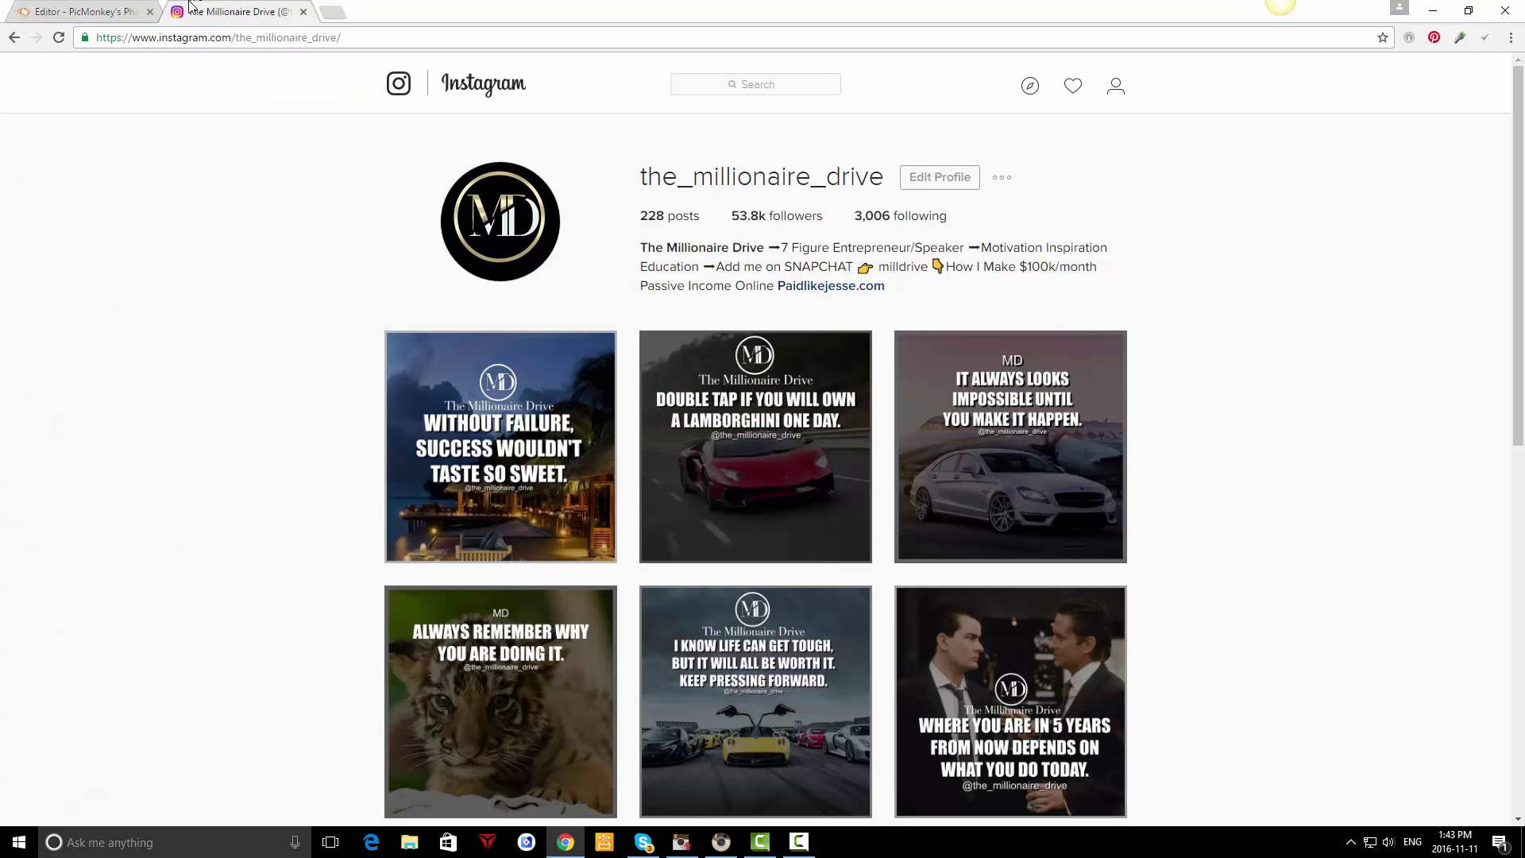
{"action": "left_click", "coordinate": [352, 31]}
{"action": "key", "text": "Return"}
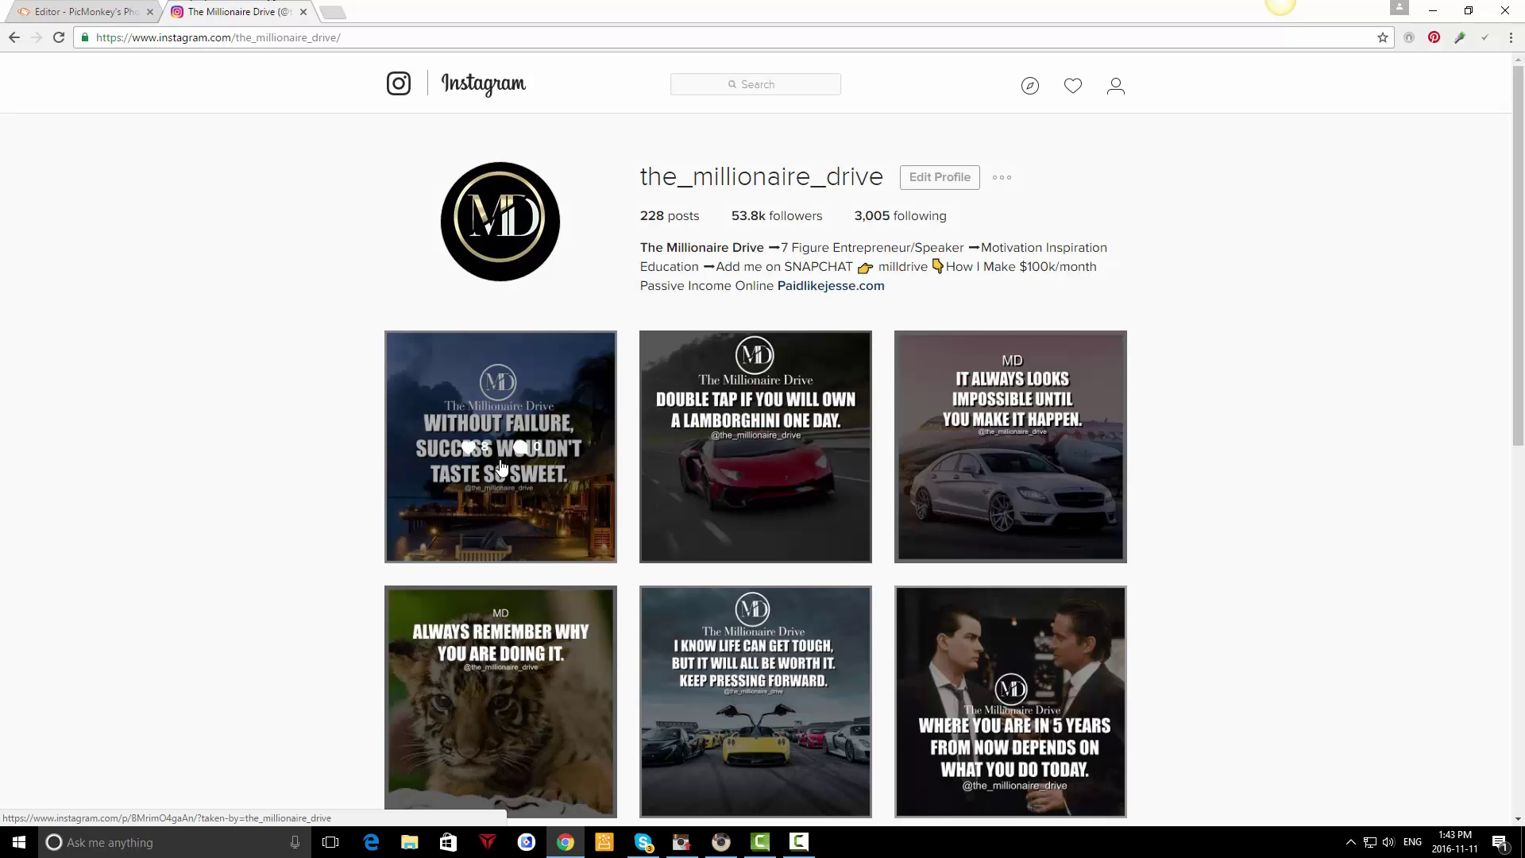
{"action": "left_click", "coordinate": [492, 500]}
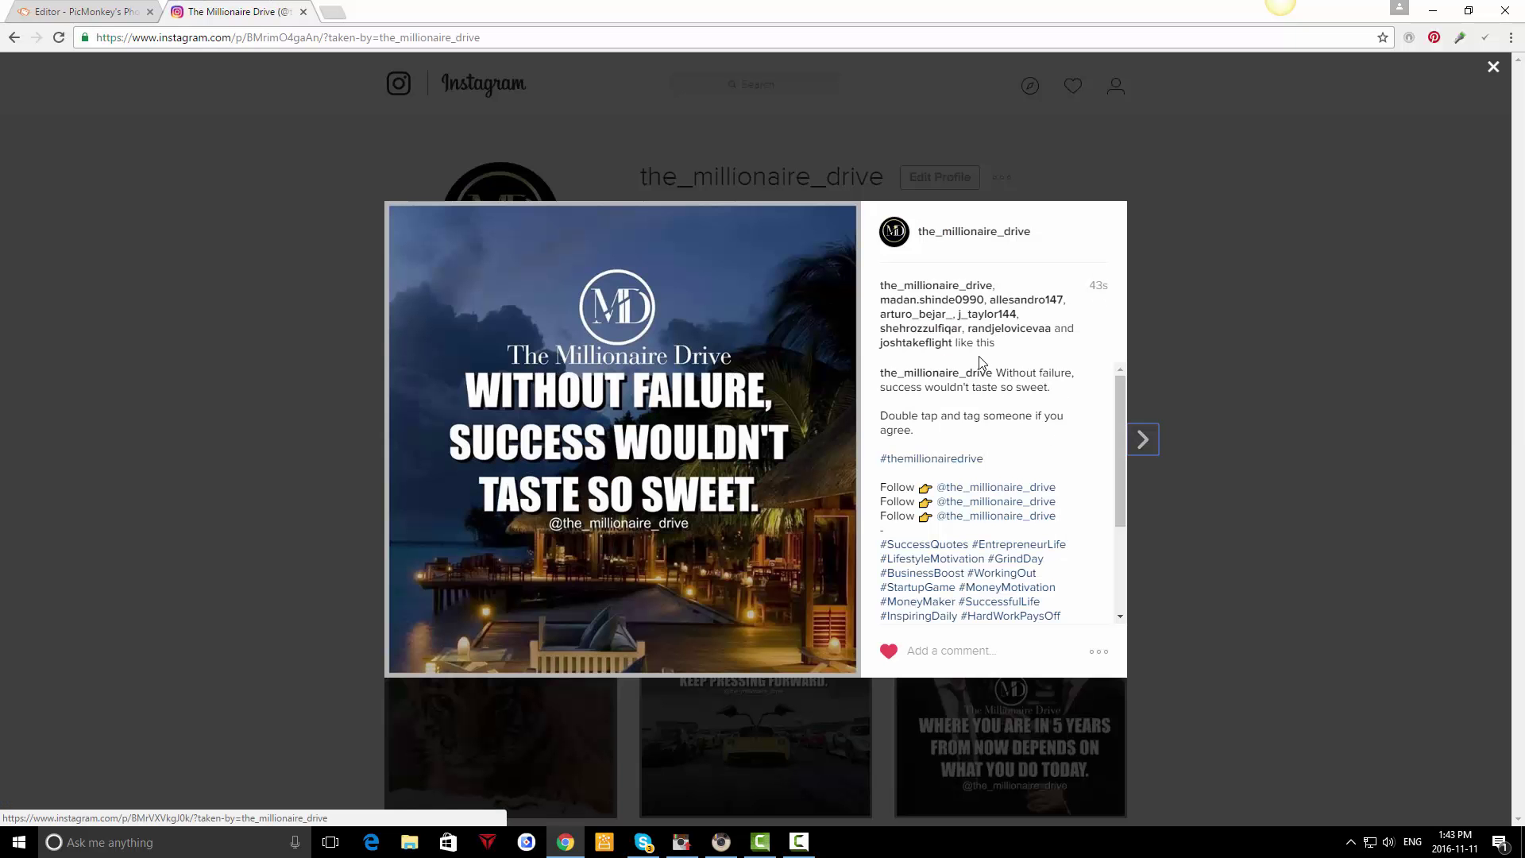
{"action": "scroll", "coordinate": [1001, 476], "scroll_direction": "down", "scroll_amount": 3}
{"action": "left_click", "coordinate": [1192, 418]}
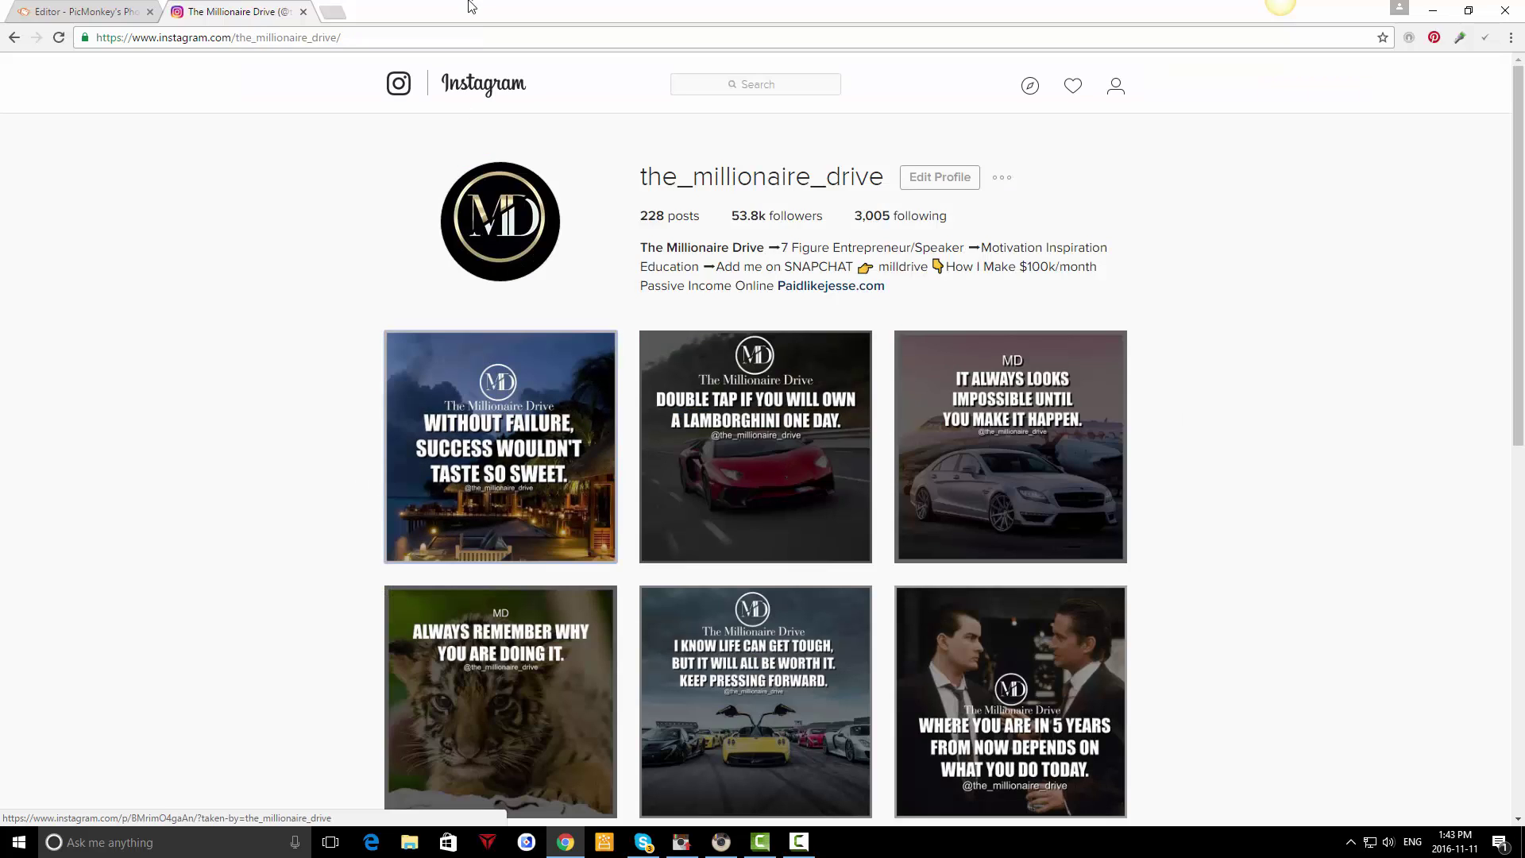
- Reload the profile page four more times to watch for new likes
{"action": "left_click", "coordinate": [436, 42]}
{"action": "key", "text": "Return"}
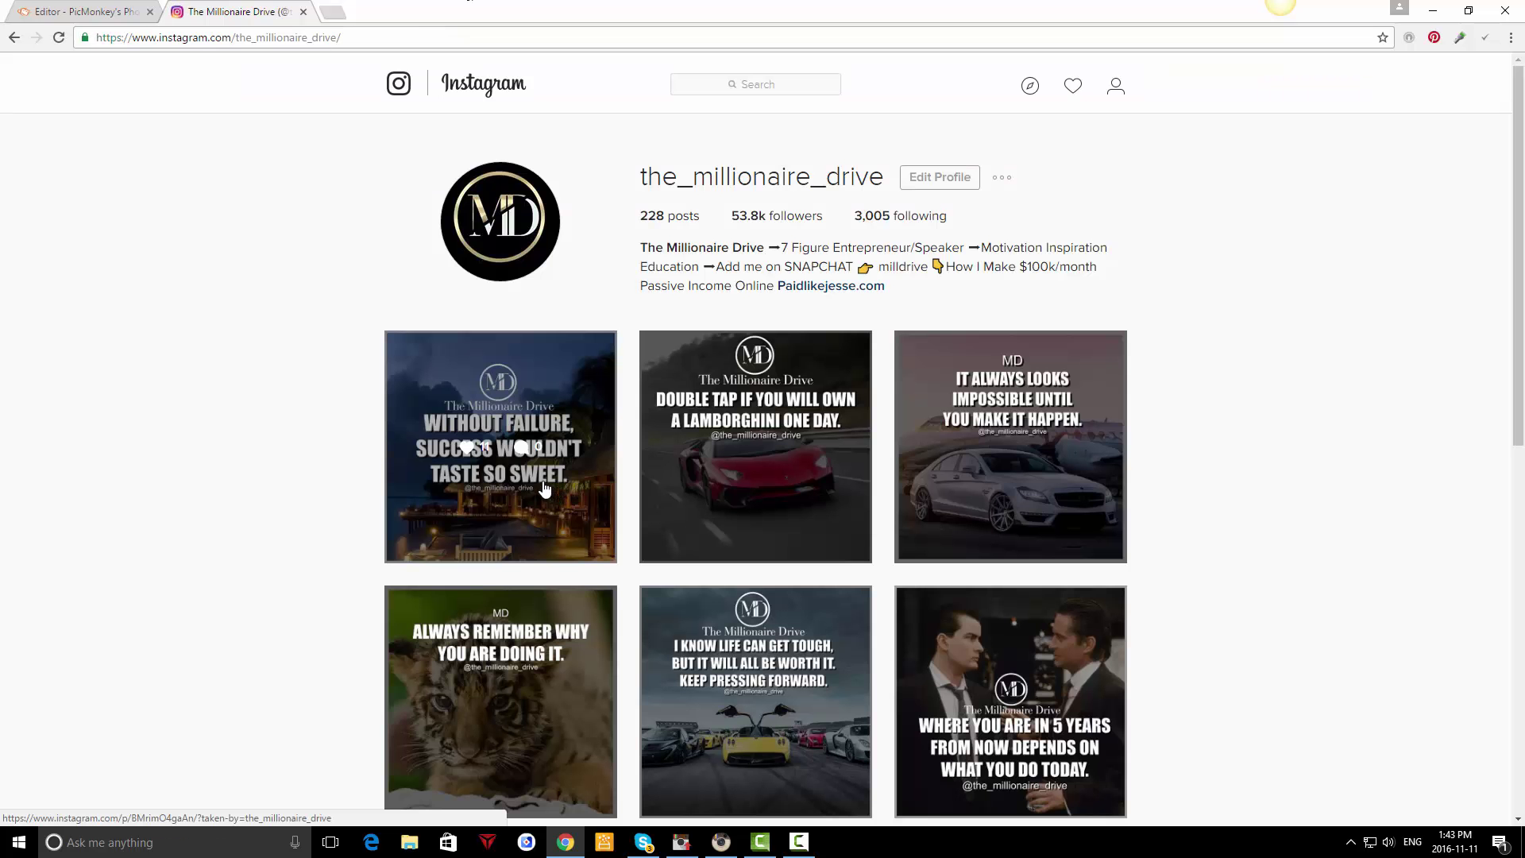
{"action": "left_click", "coordinate": [461, 39]}
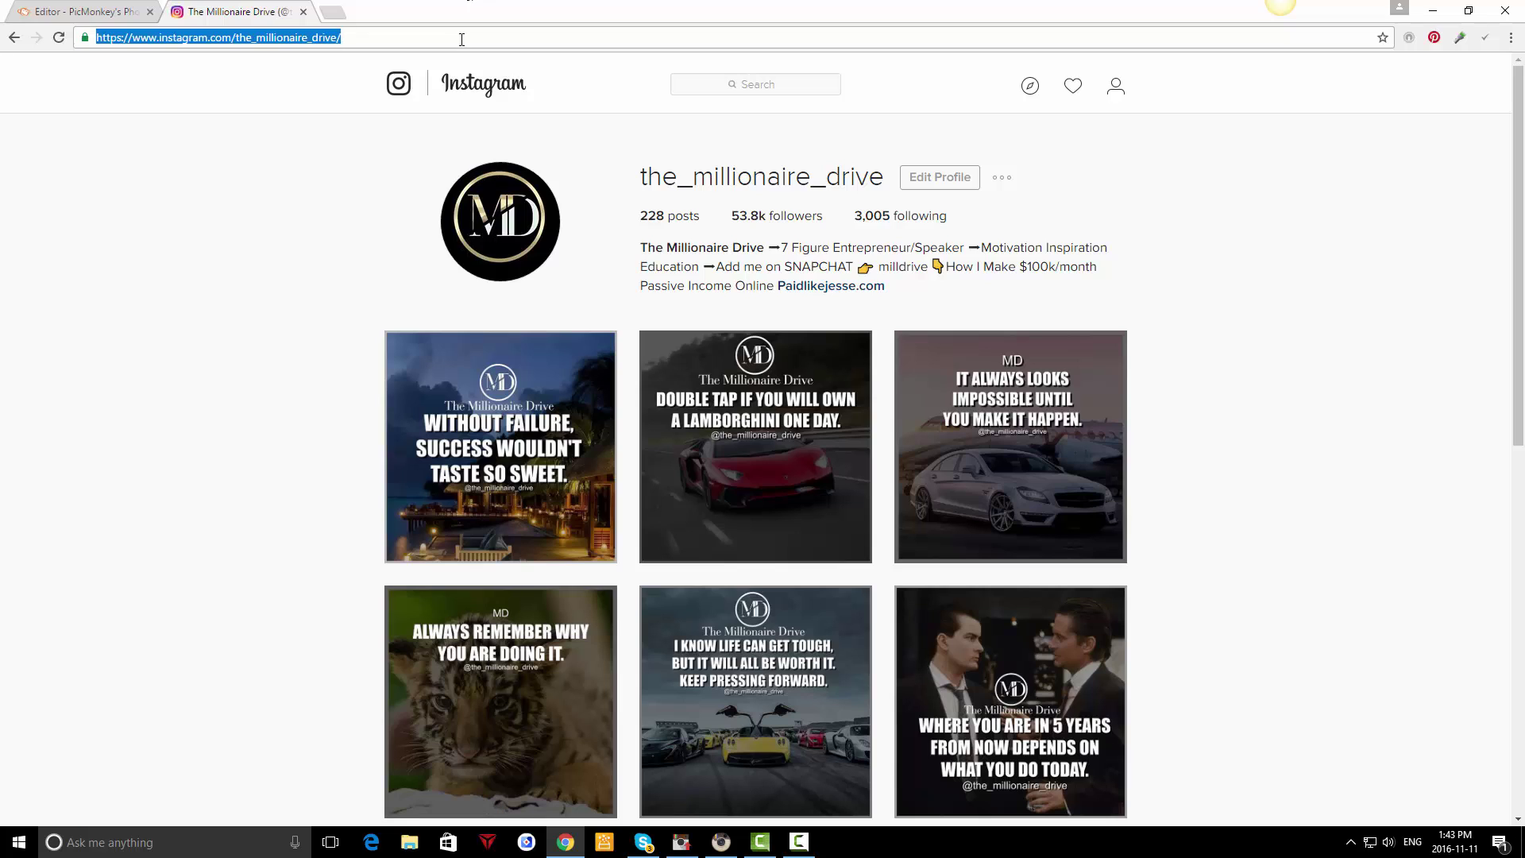
{"action": "key", "text": "Return"}
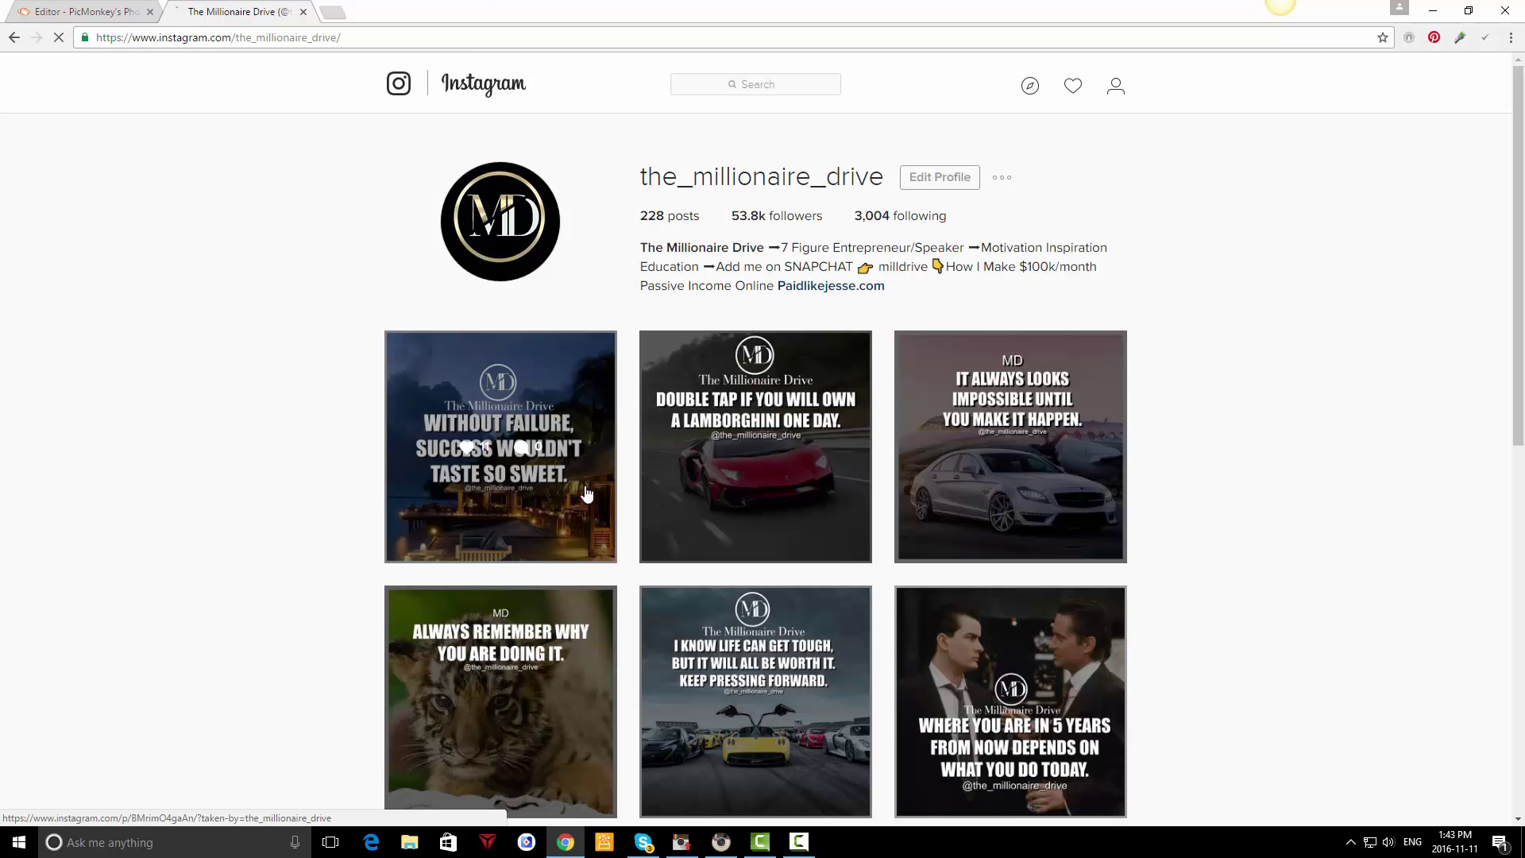
{"action": "left_click", "coordinate": [418, 38]}
{"action": "key", "text": "Return"}
{"action": "left_click", "coordinate": [306, 38]}
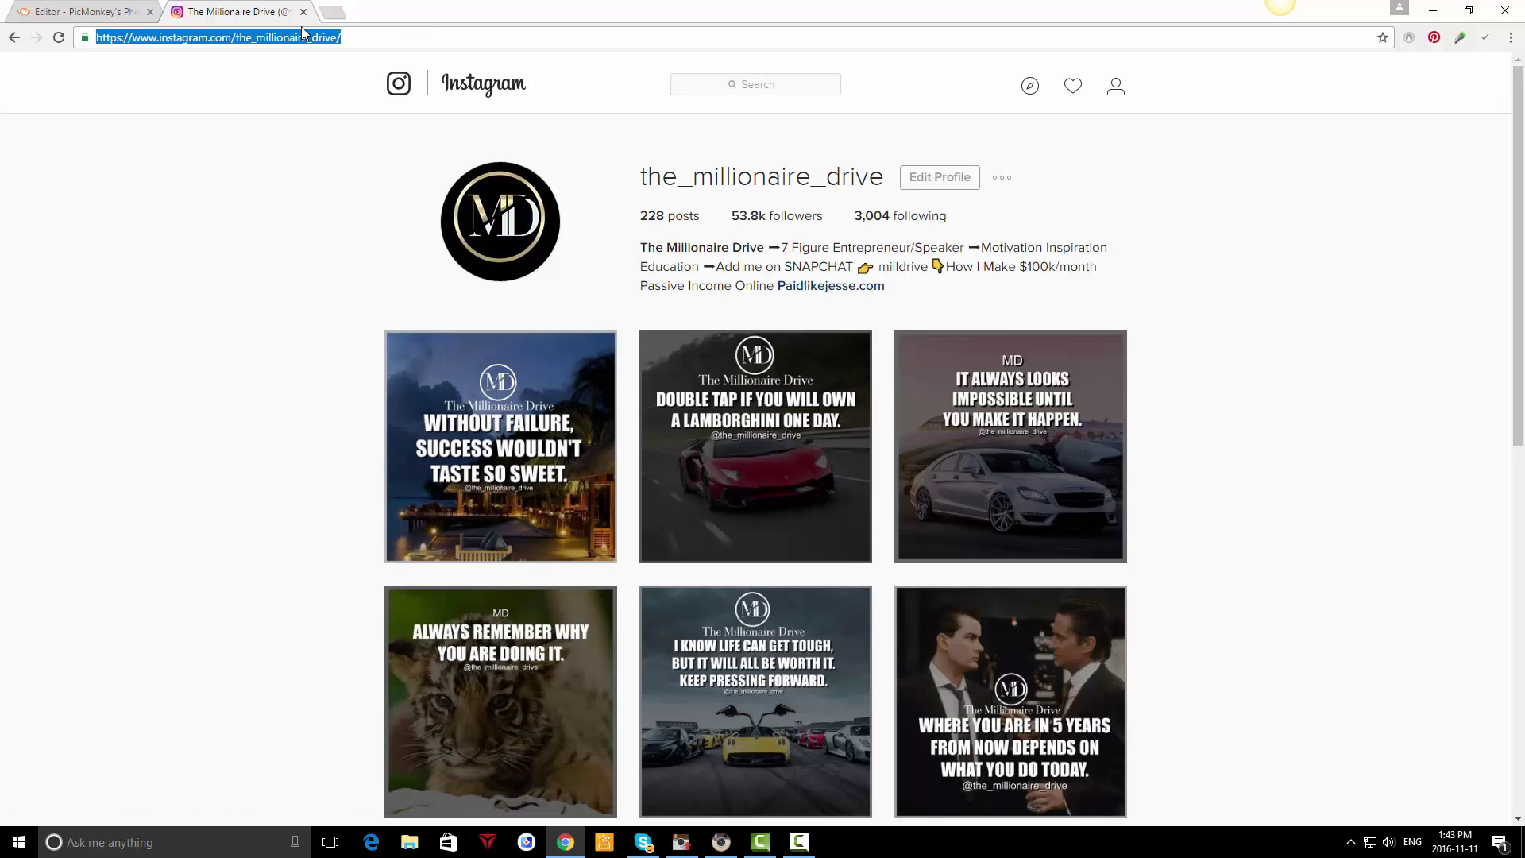
{"action": "key", "text": "Return"}
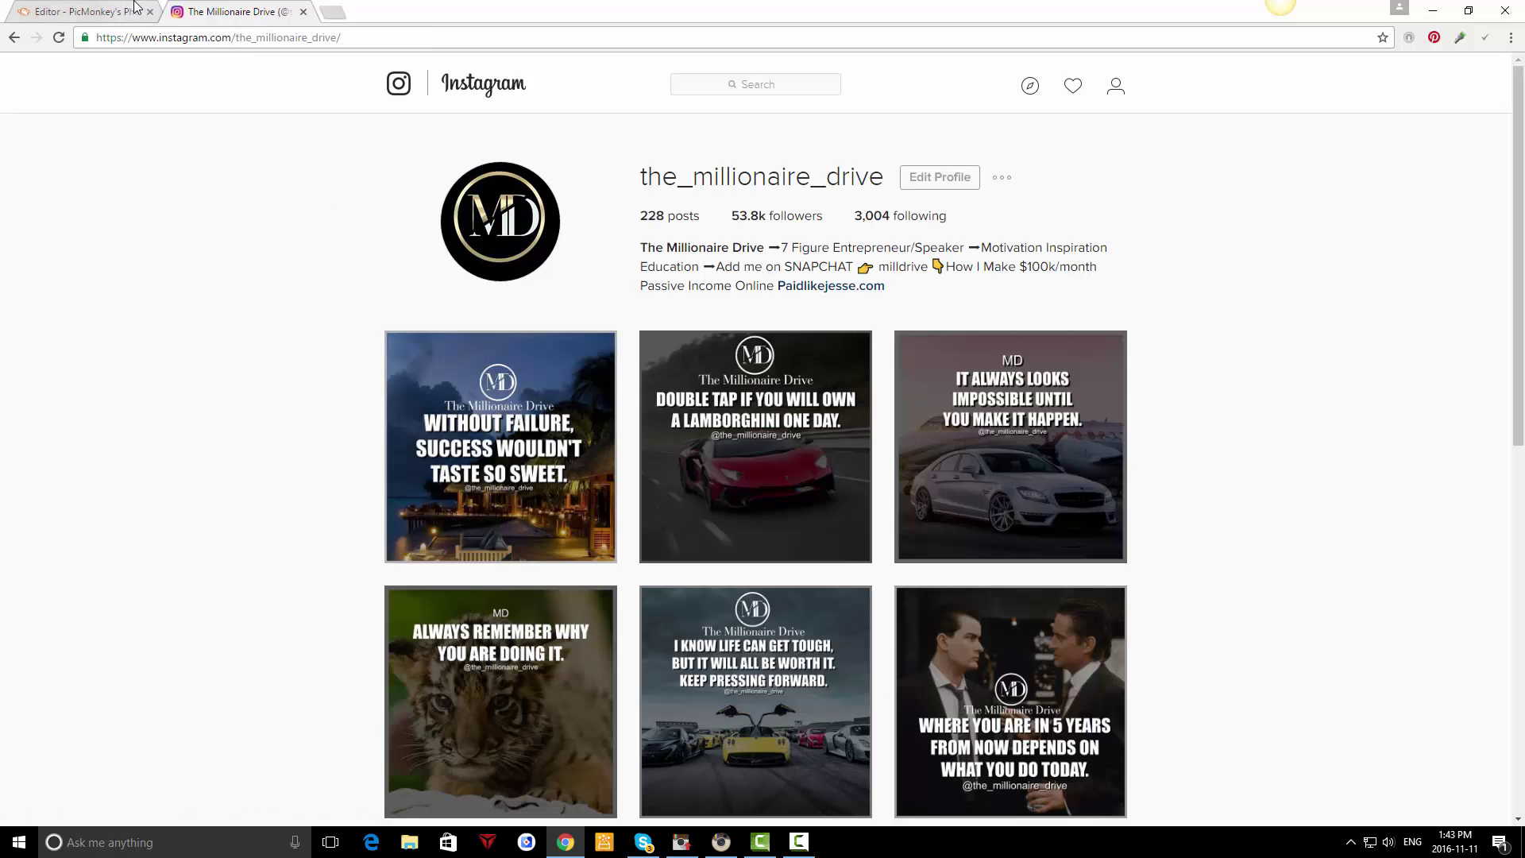